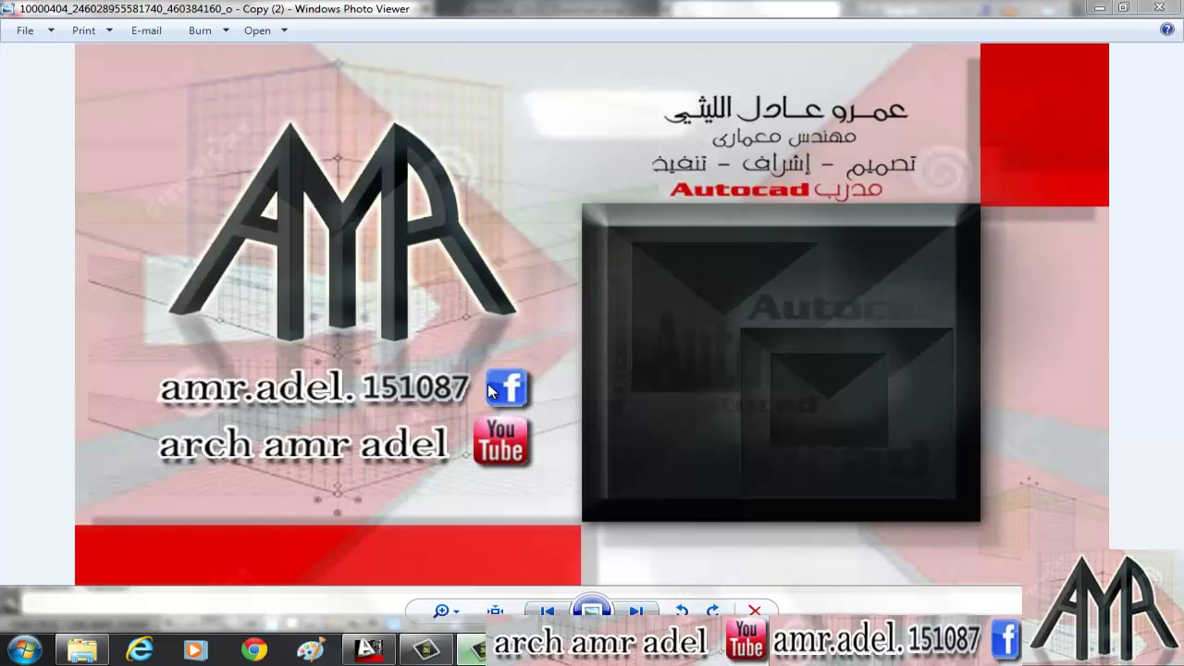
- In AutoCAD, extrude the rectangle 30 units tall into a solid box
key("alt+Tab")
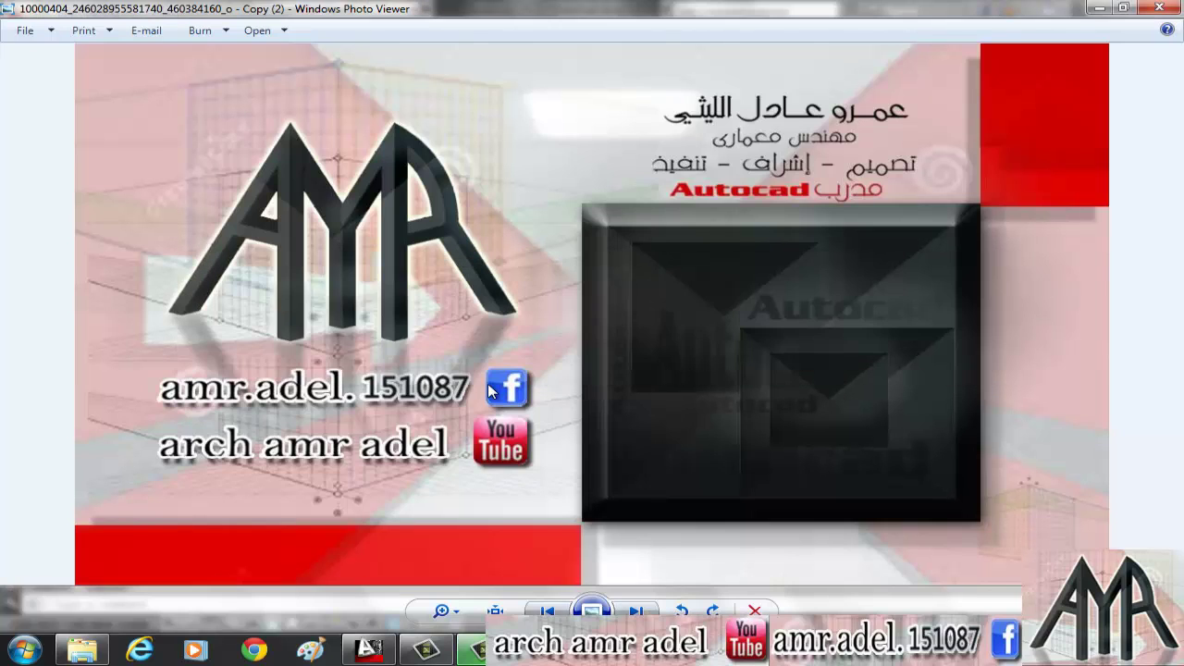
left_click(368, 650)
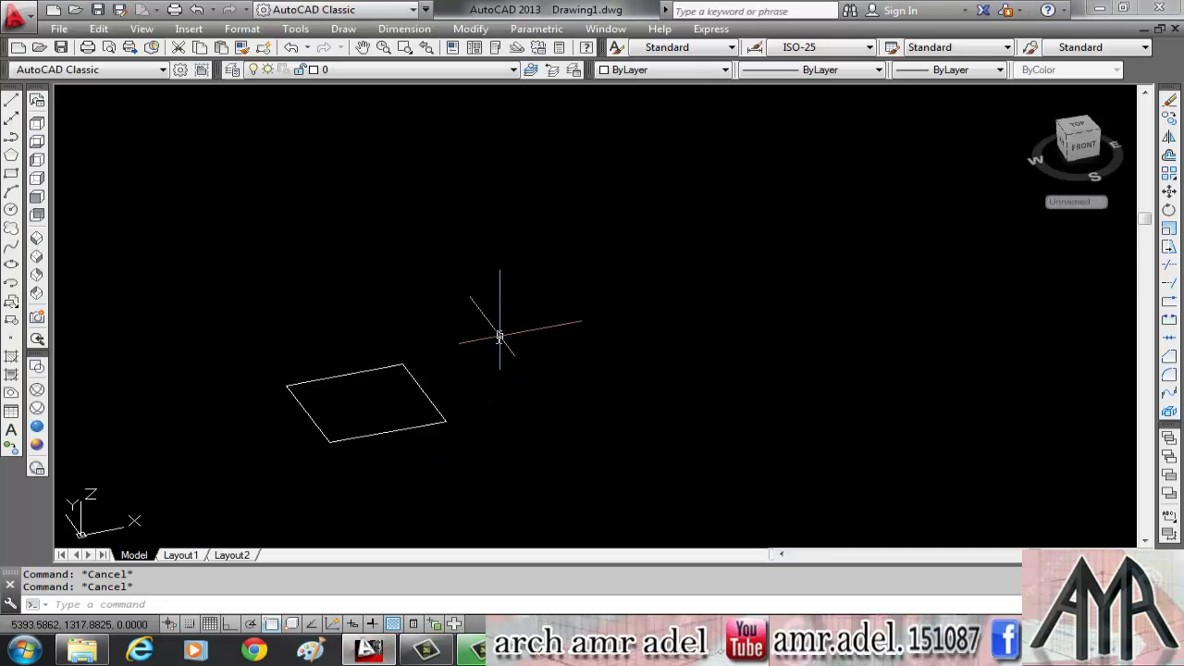
middle_click_drag(523, 335, 638, 278)
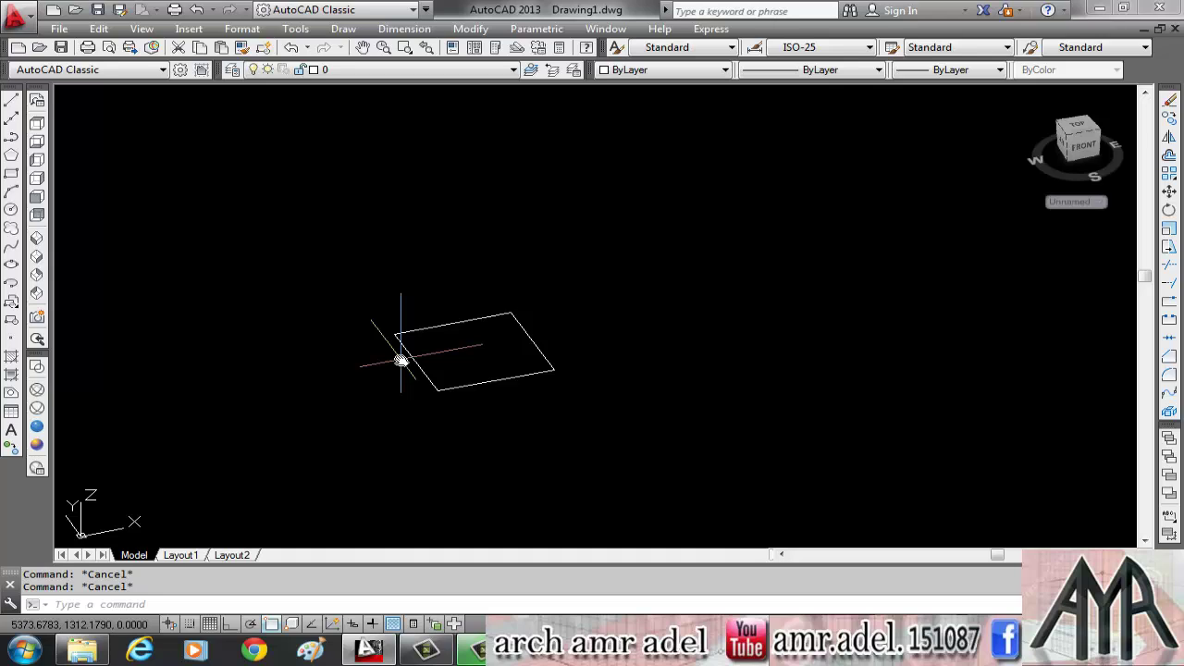
type("EXT")
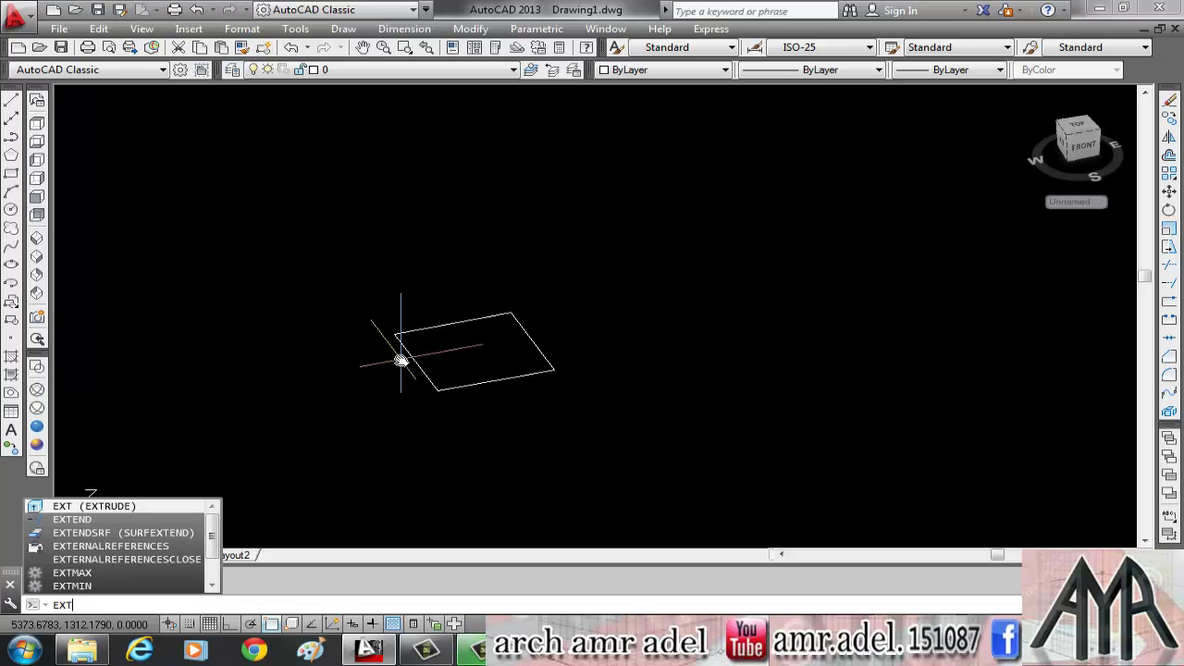
key("Return")
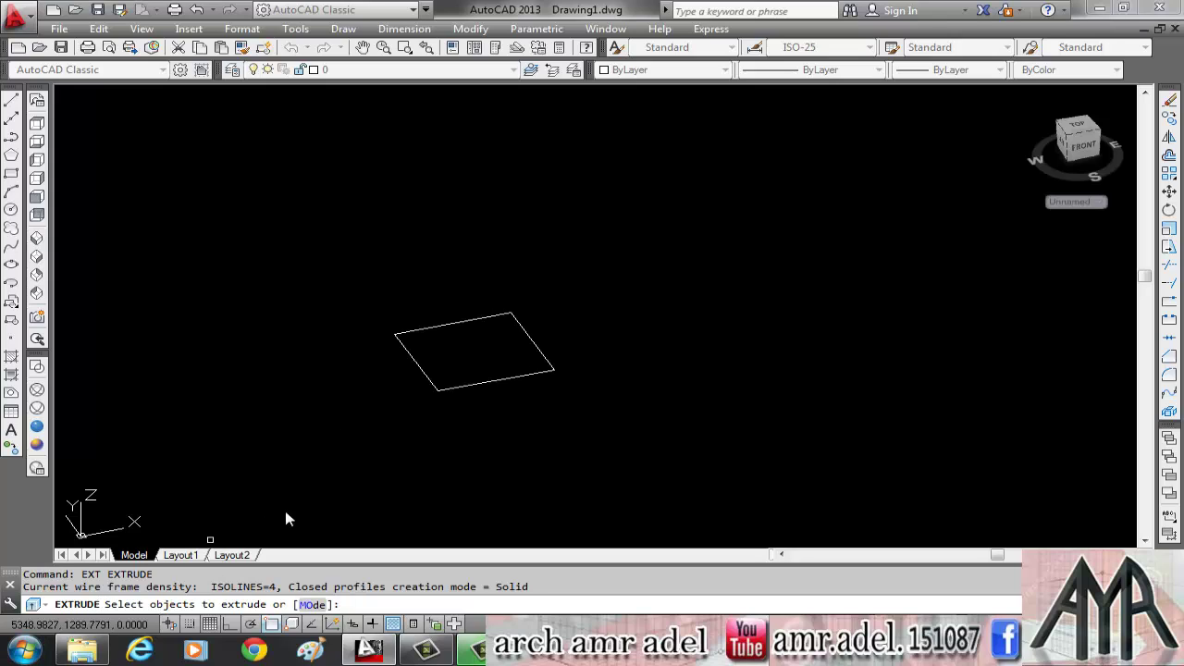
left_click(407, 351)
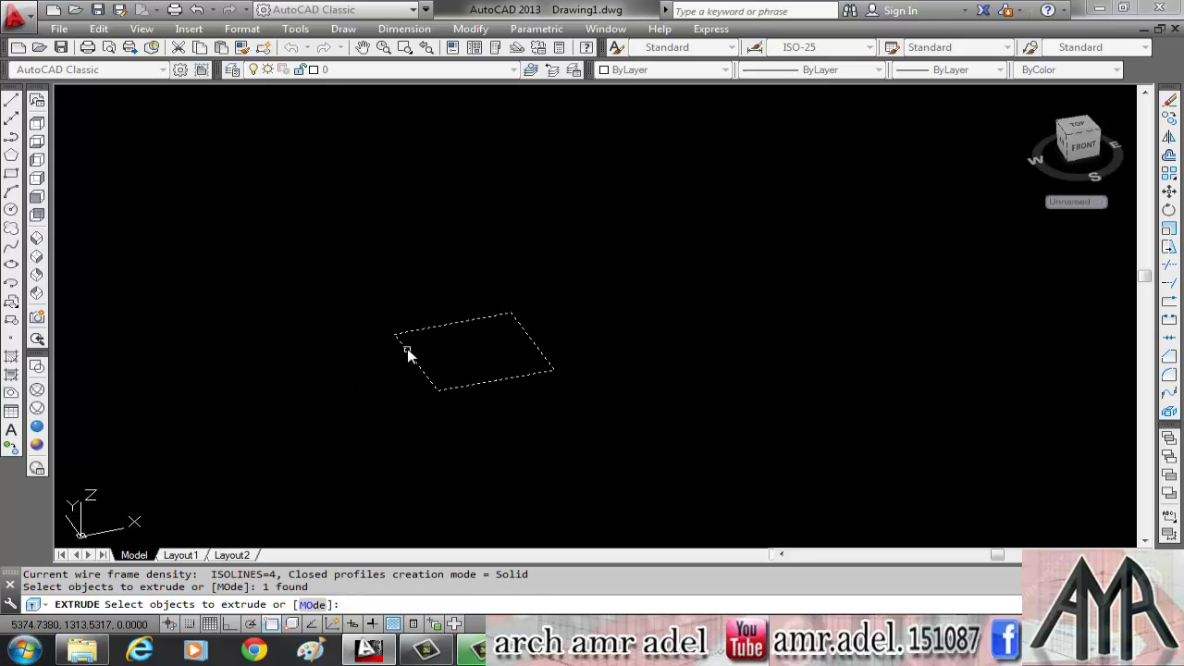
key("Return")
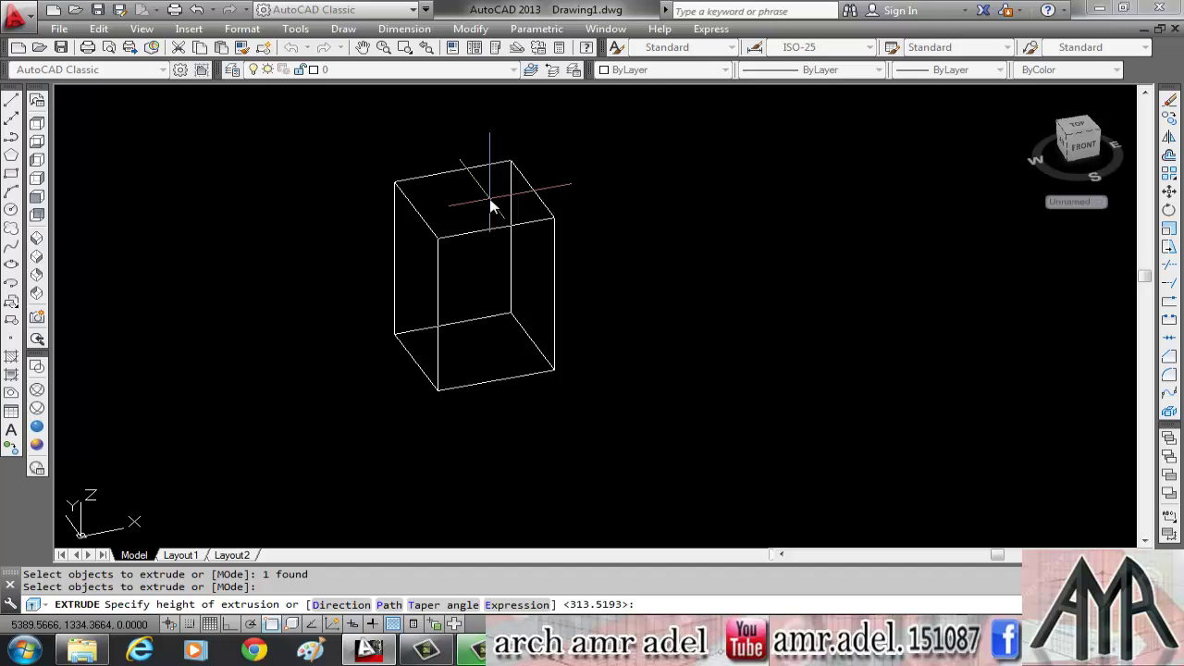
middle_click_drag(482, 210, 482, 363)
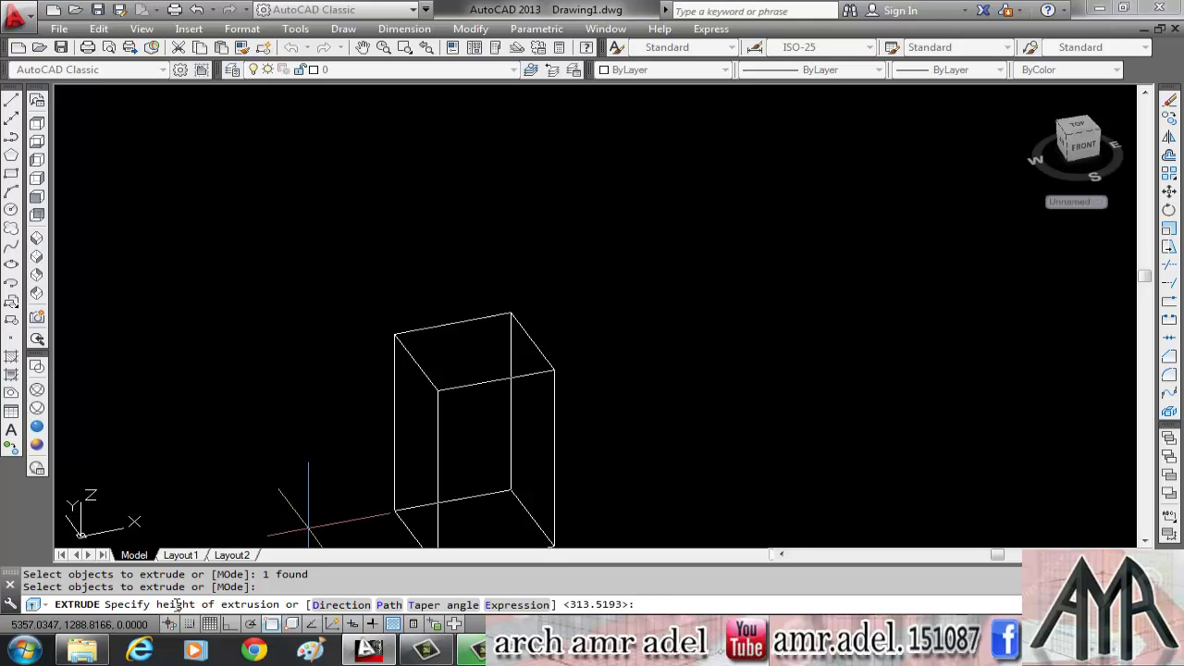
middle_click_drag(472, 359, 471, 185)
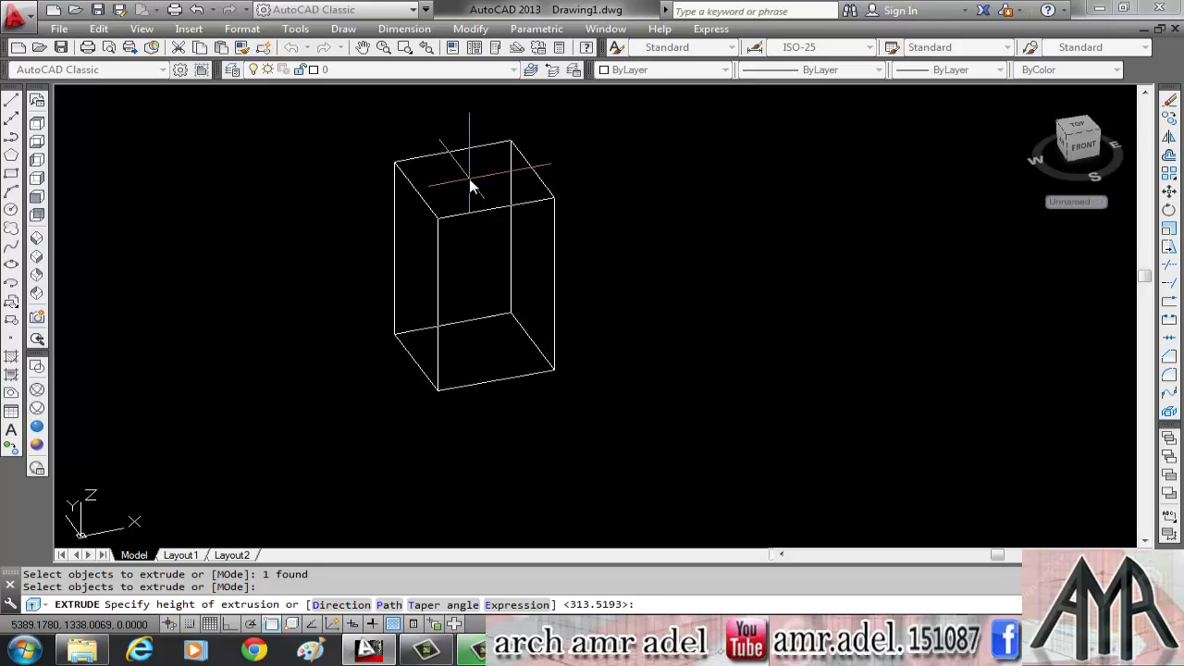
type("30")
key("Return")
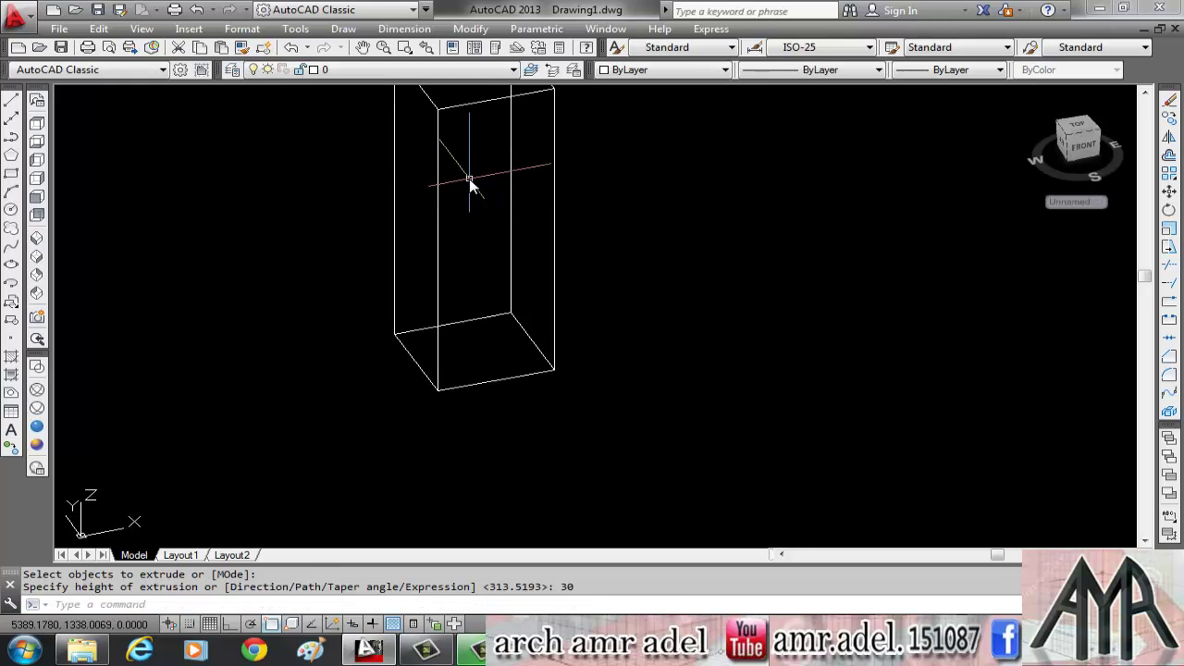
scroll(607, 245, "down", 2)
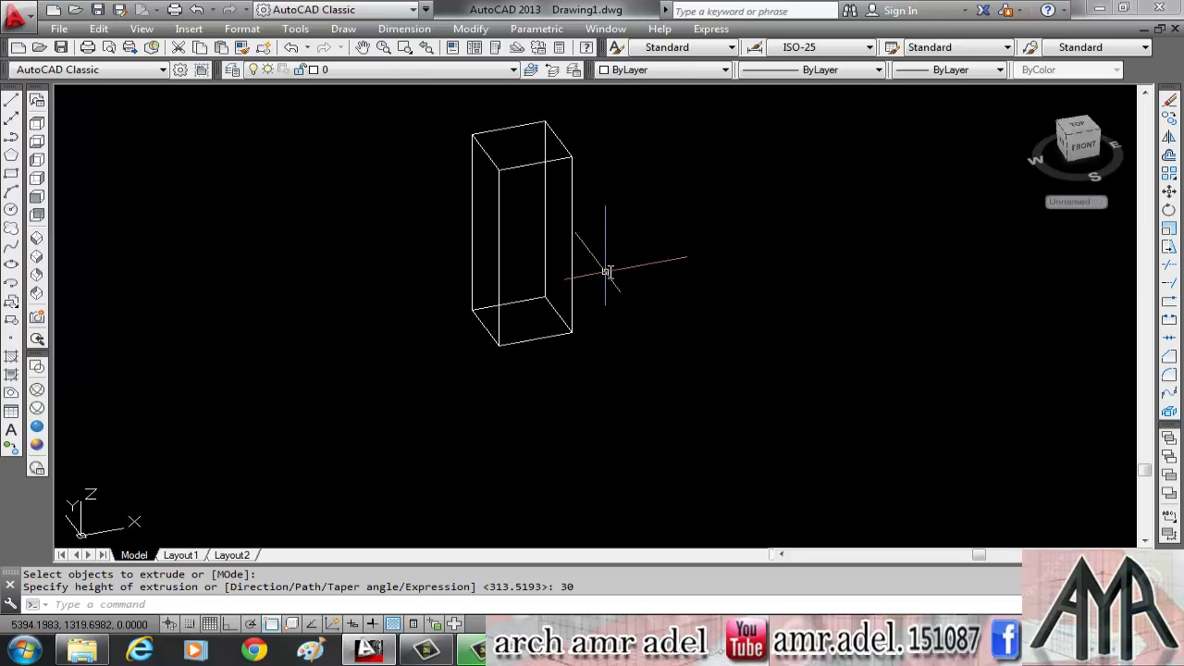
middle_click_drag(608, 265, 541, 329)
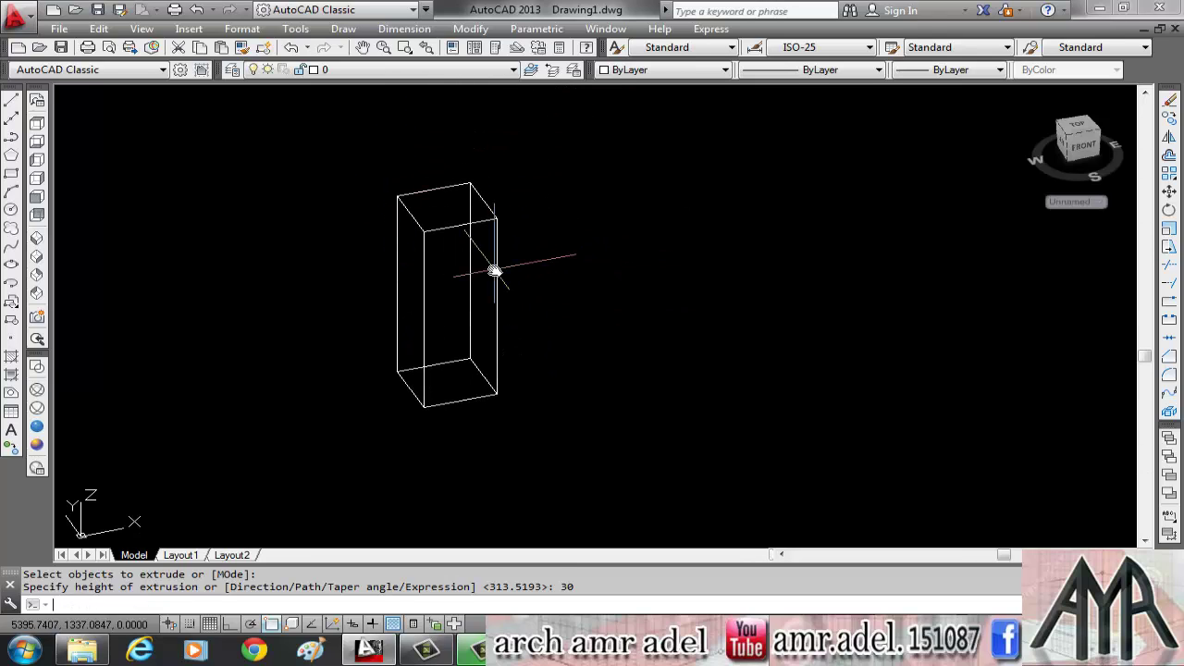
- Clear any pending command and start the CIRCLE command with C
key("Escape")
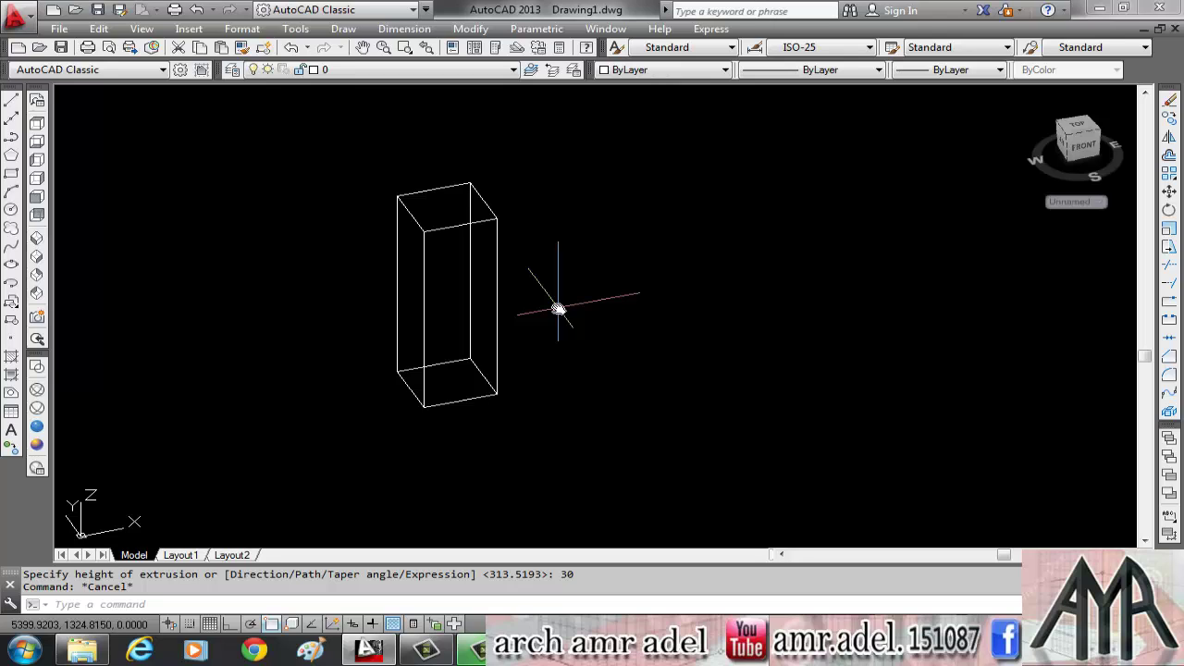
type("c")
key("Return")
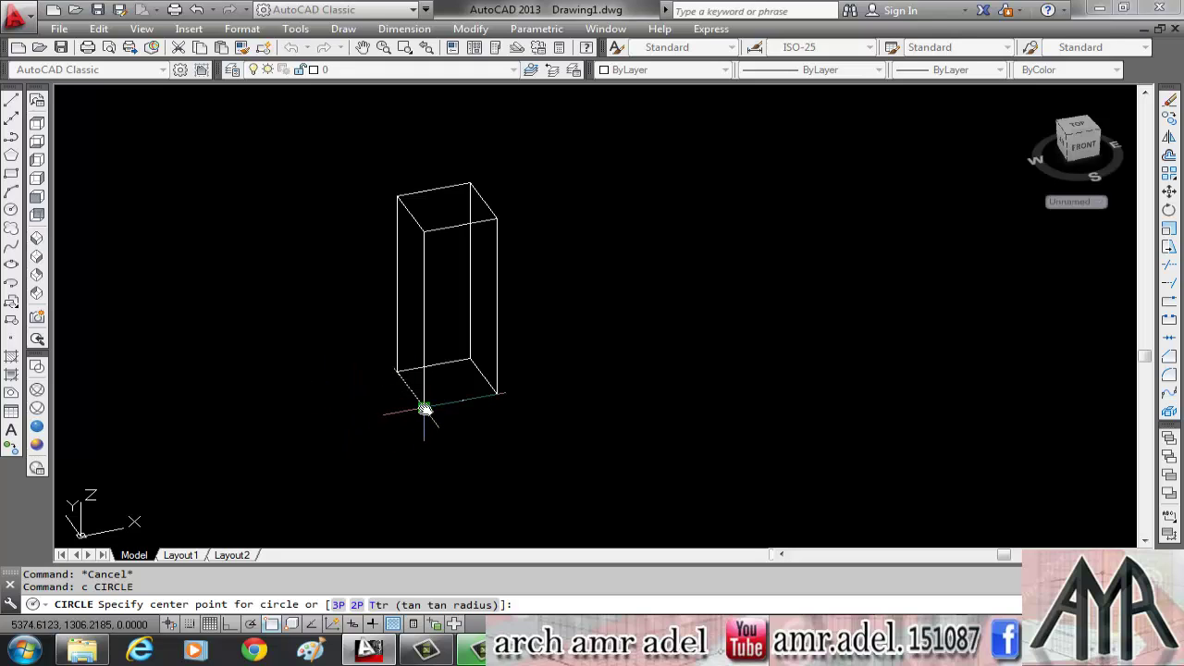
- Place a circle at the box's bottom corner and extrude it 15 units into a cylinder
left_click(419, 407)
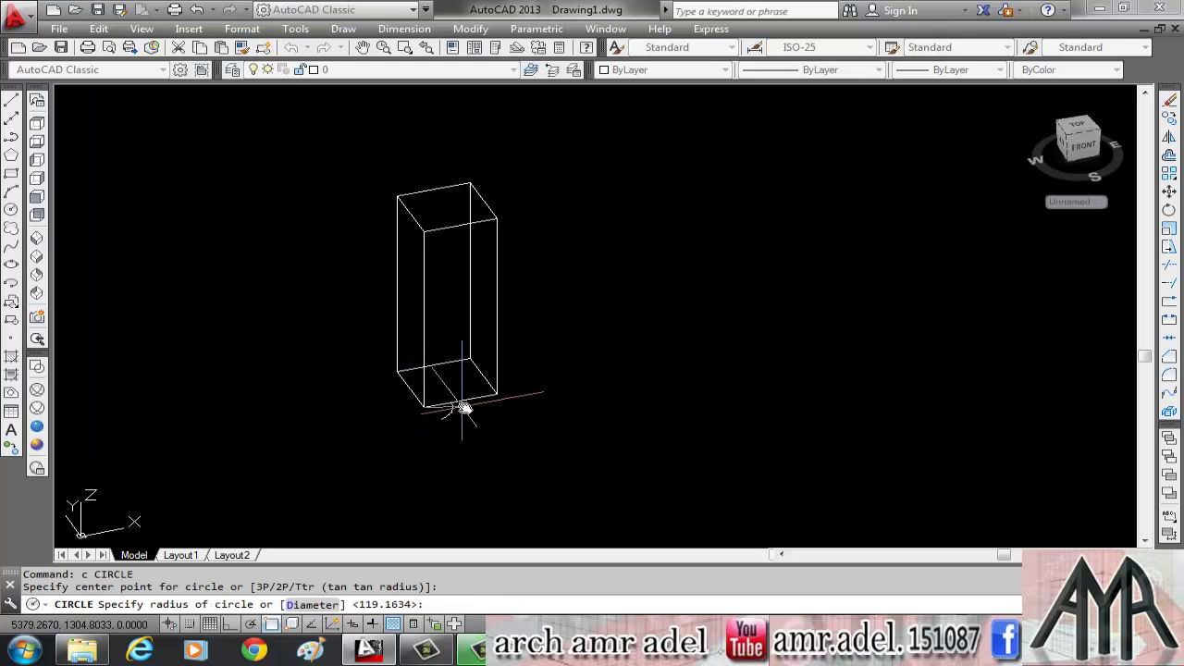
key("Escape")
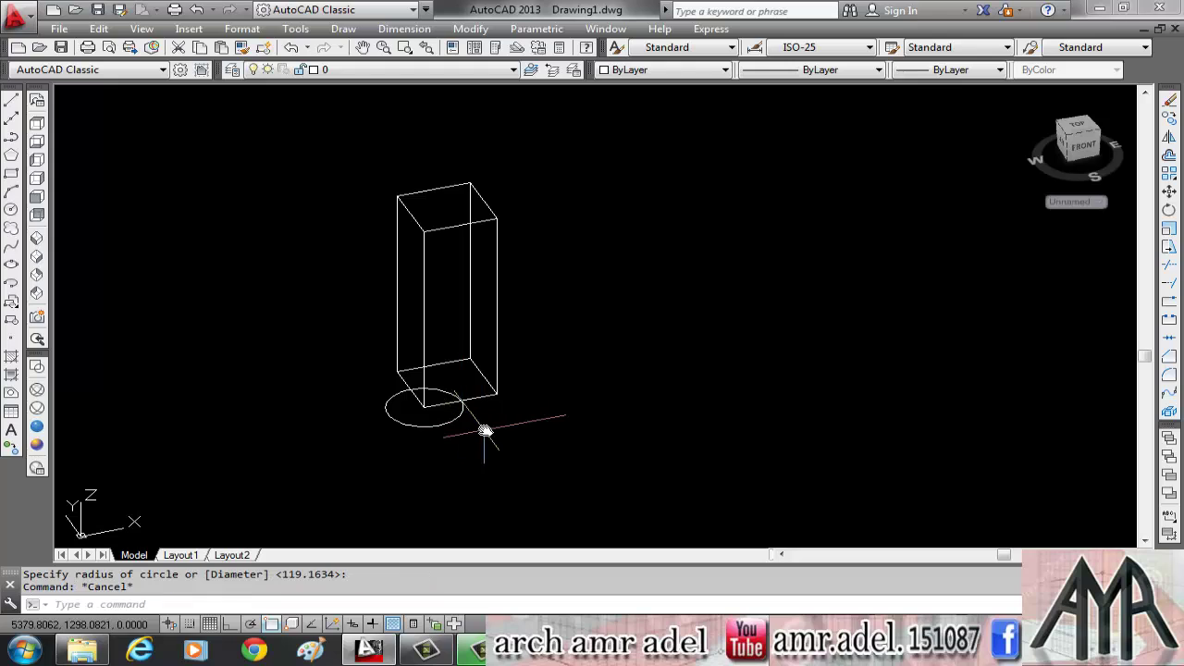
type("EX")
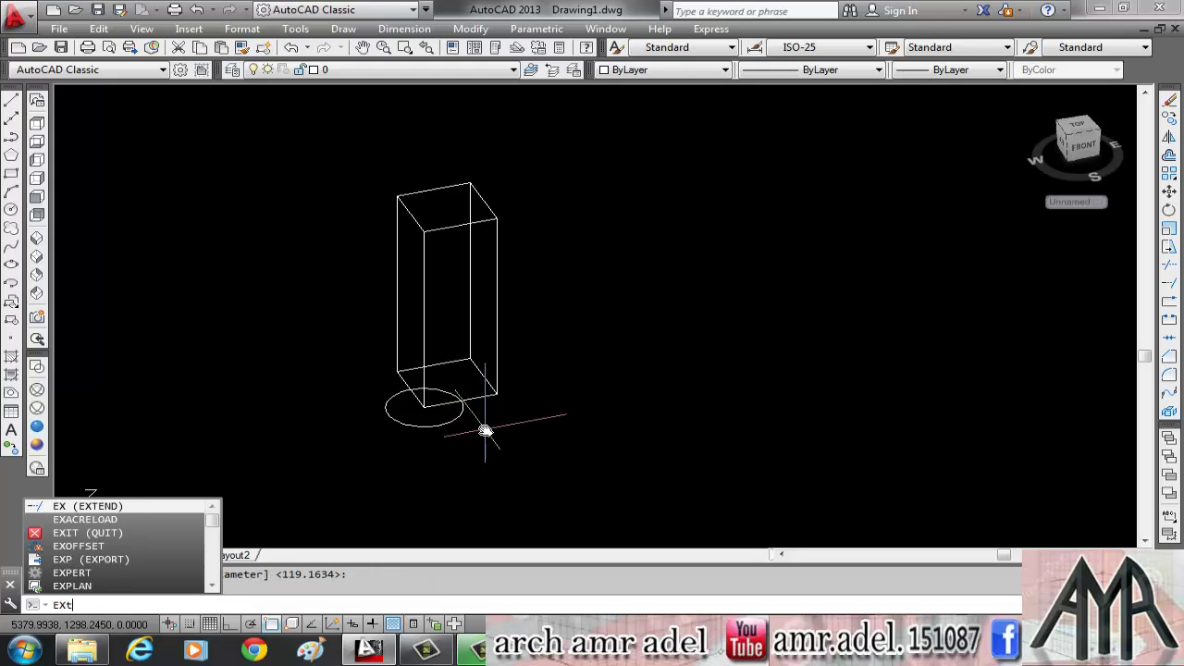
type("T")
key("Return")
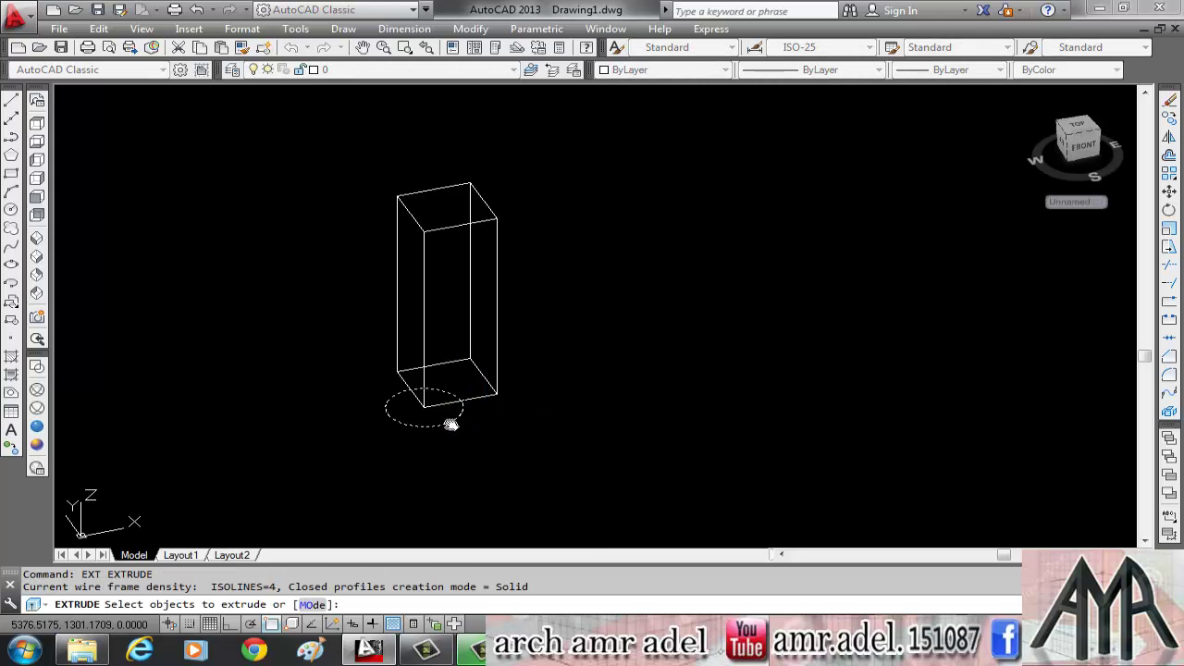
left_click(451, 423)
key("Return")
type("15")
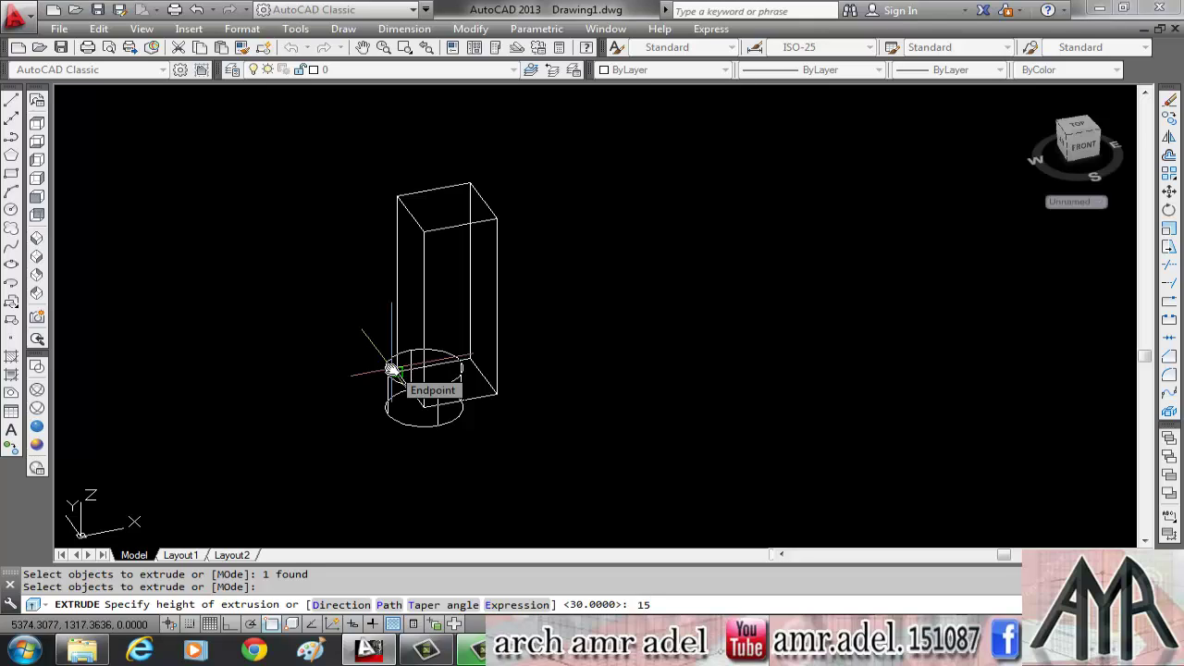
key("Return")
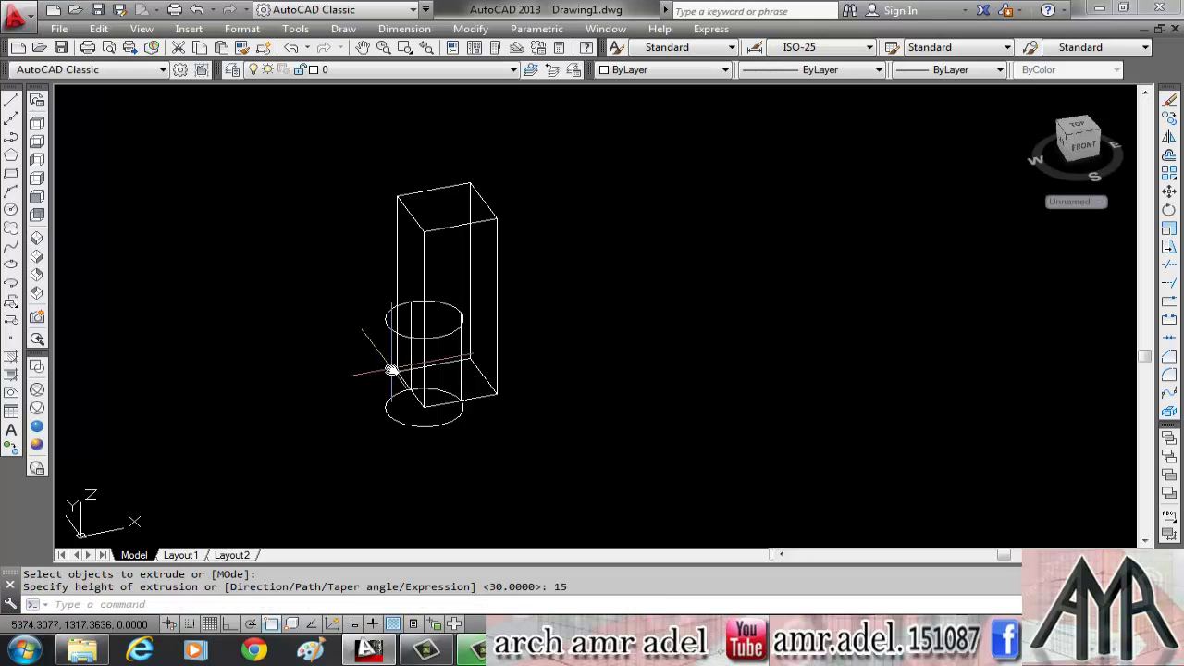
middle_click_drag(542, 362, 549, 346)
right_click(550, 346)
key("Escape")
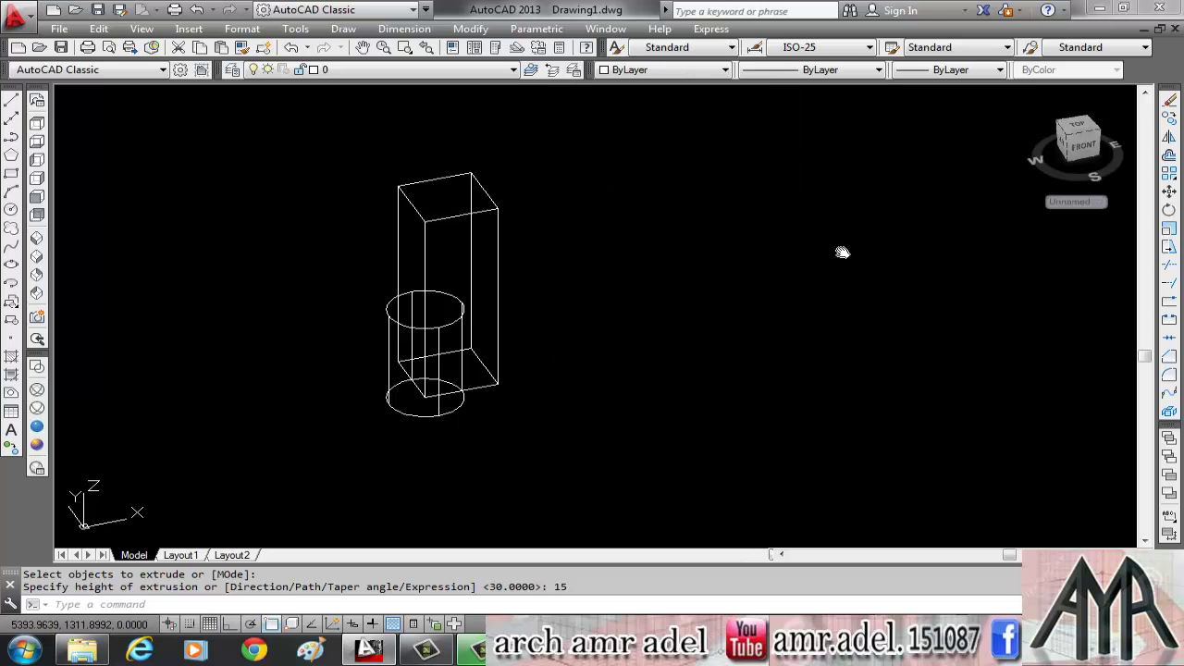
key("Escape")
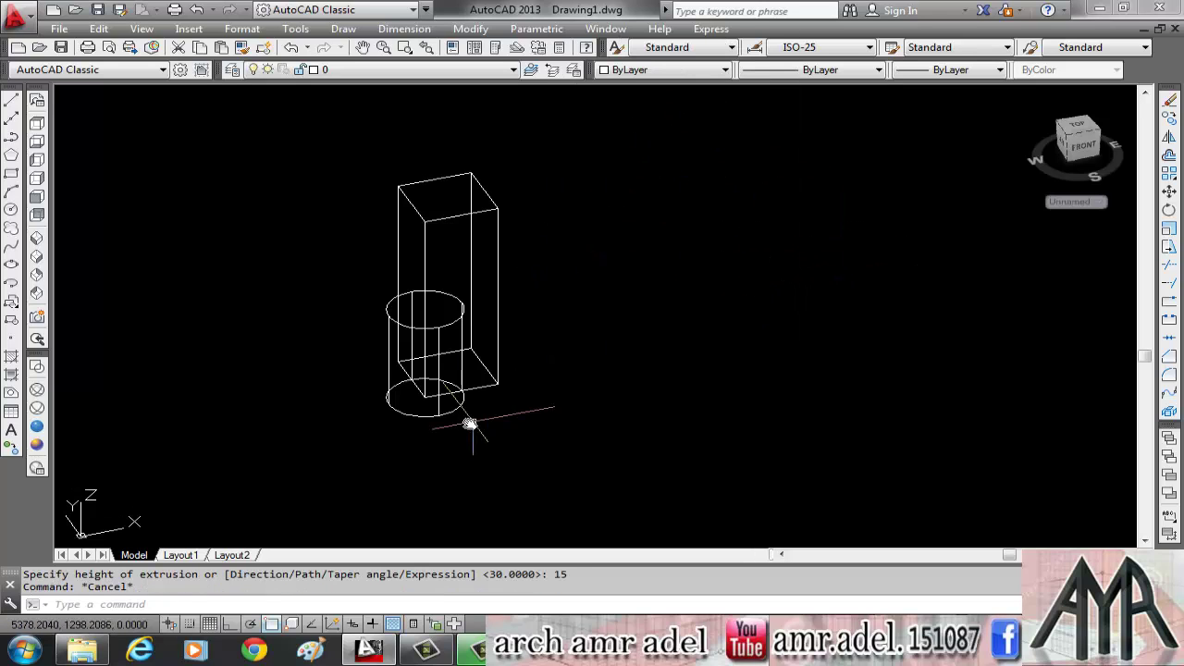
- Colour the cylinder Red, switch to the Realistic visual style, and orbit to a higher view
left_click(445, 411)
left_click(647, 70)
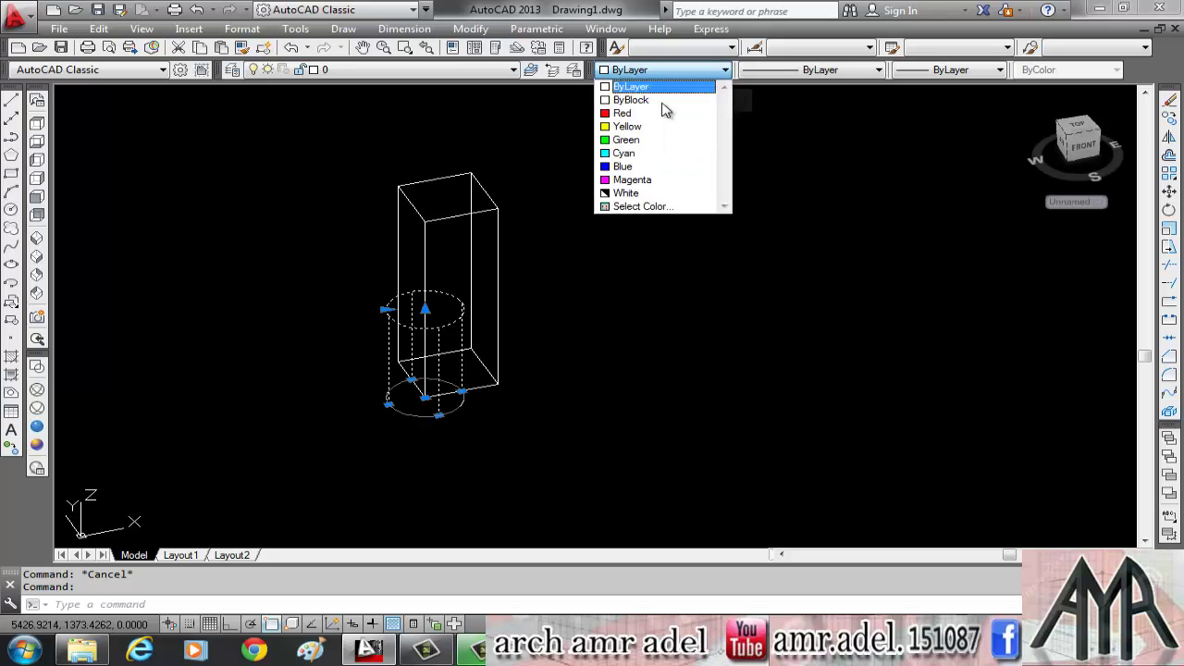
left_click(666, 114)
key("Escape")
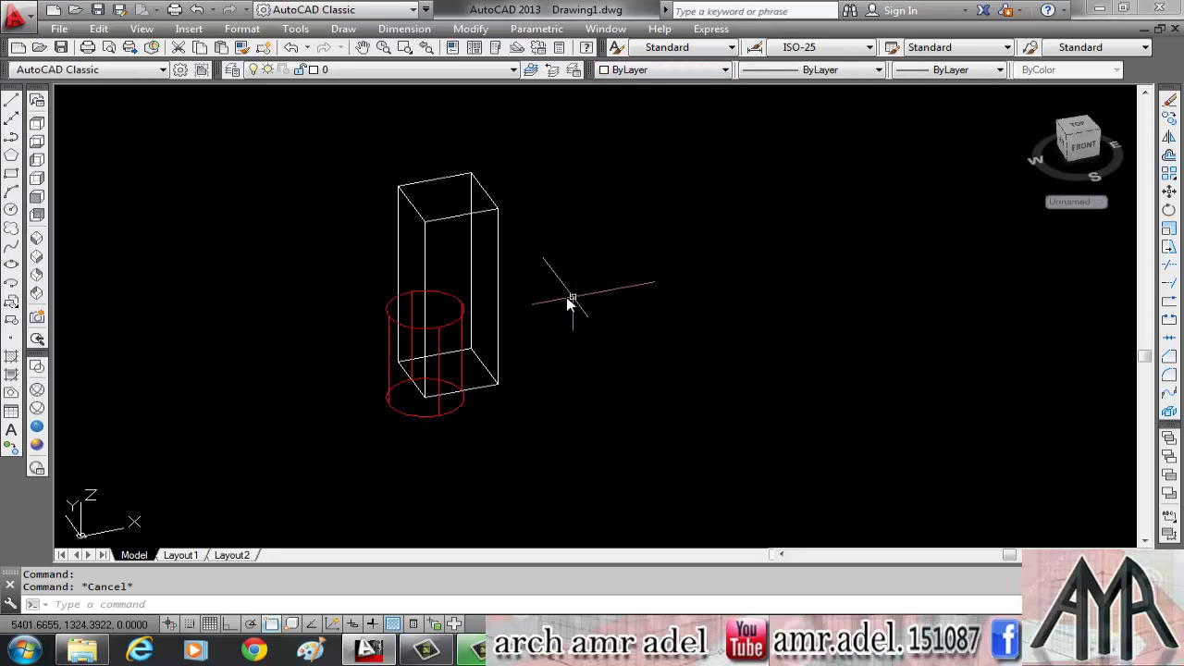
key("Escape")
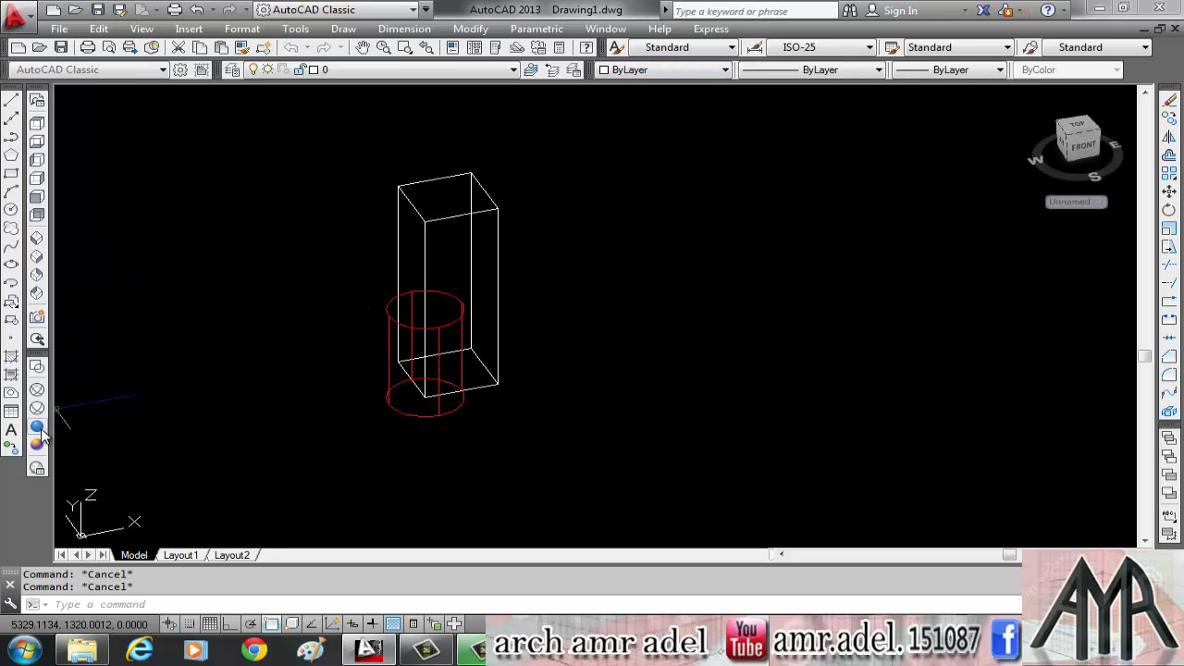
left_click(37, 425)
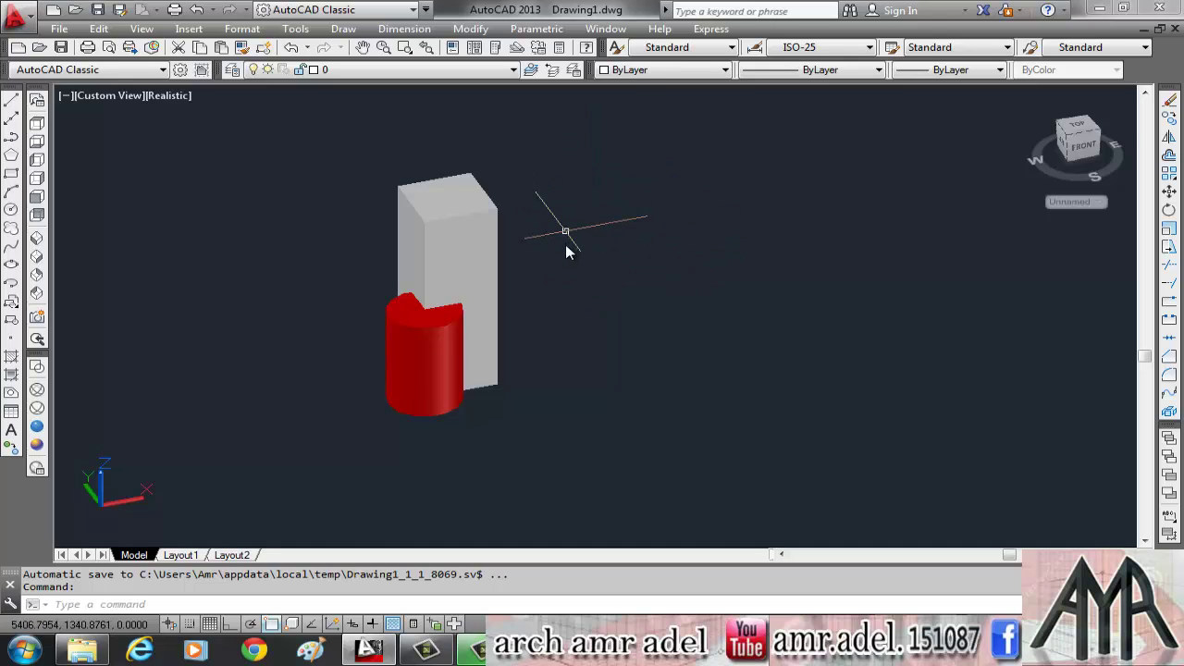
mouse_move(565, 244)
middle_mouse_down("shift")
mouse_move(495, 324)
mouse_move(515, 323)
middle_mouse_up("shift")
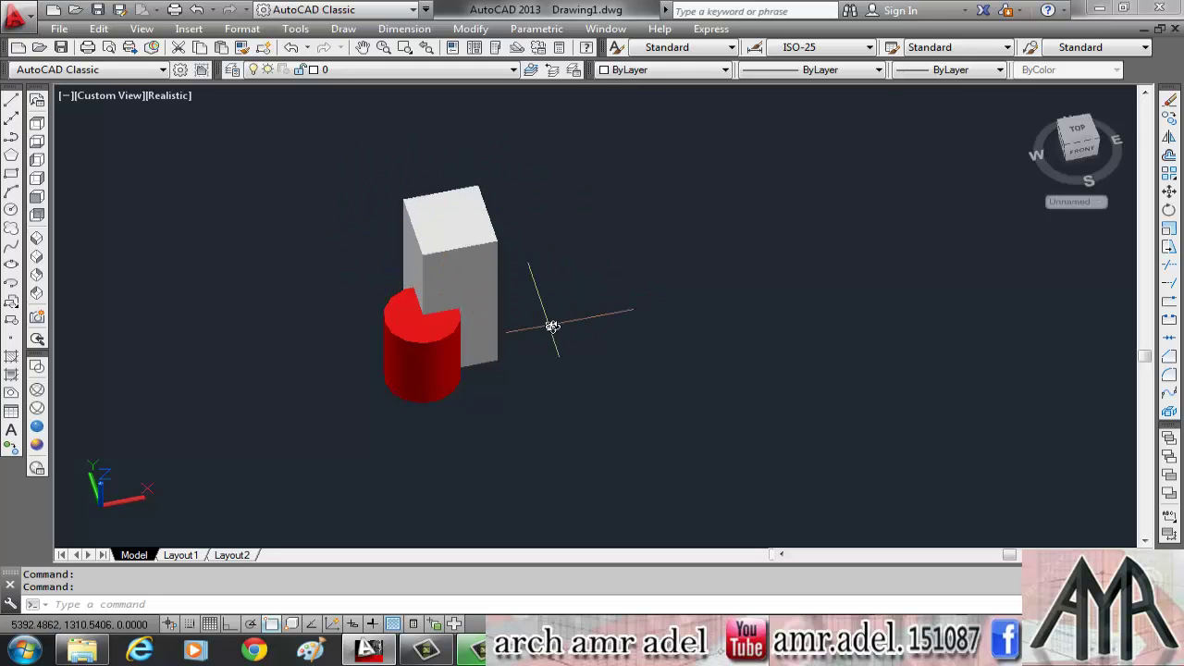
- Draw a 10 by 10 rectangle beside the existing solids using the Dimensions option
type("rec")
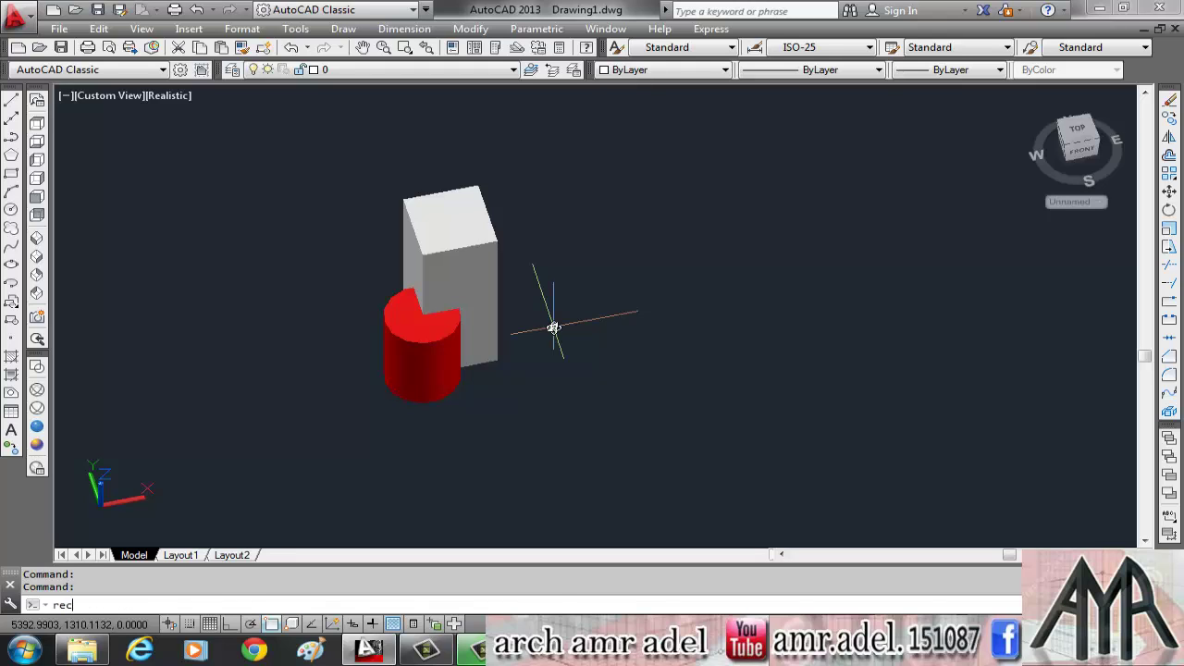
key("Return")
left_click(737, 302)
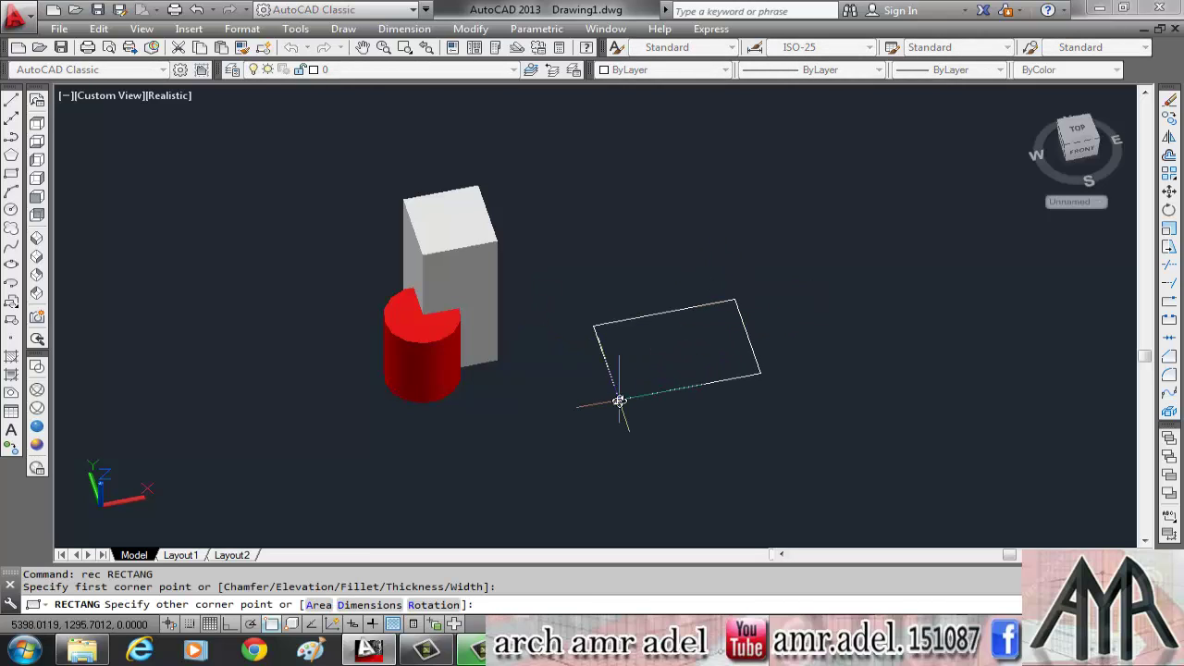
type("d")
key("Return")
key("Return")
key("Return")
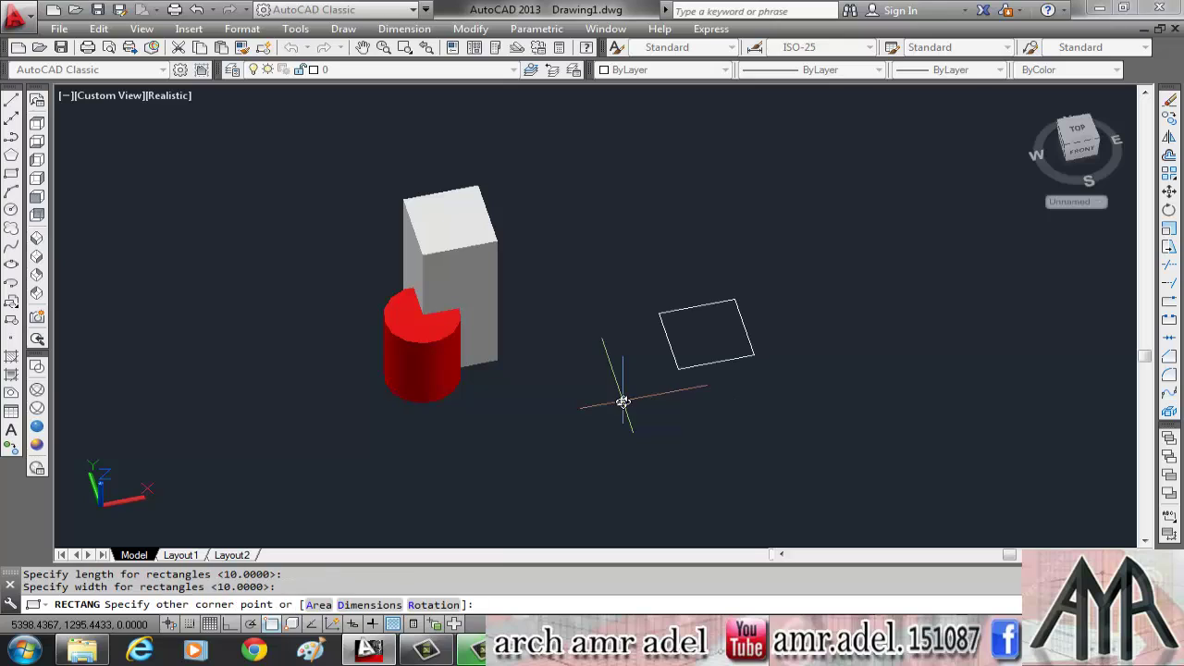
left_click(670, 408)
key("Escape")
- Copy the square and place the copy to its right
type("co")
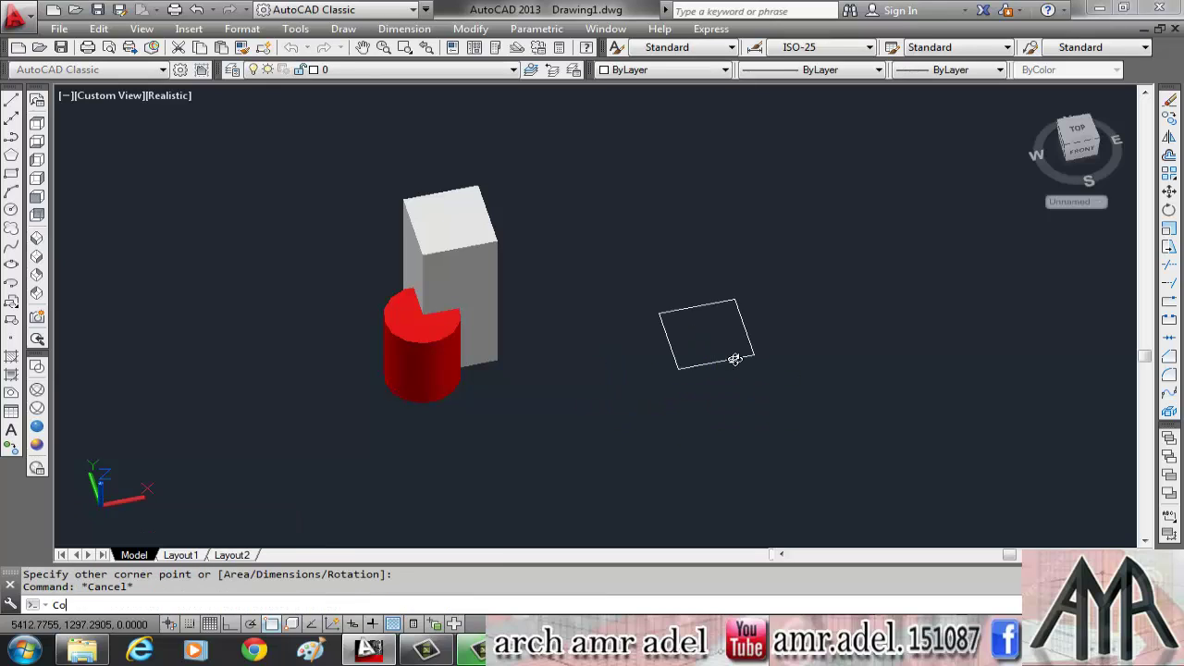
key("Return")
left_click(727, 355)
left_click(666, 394)
key("Return")
left_click(689, 398)
left_click(841, 374)
key("Escape")
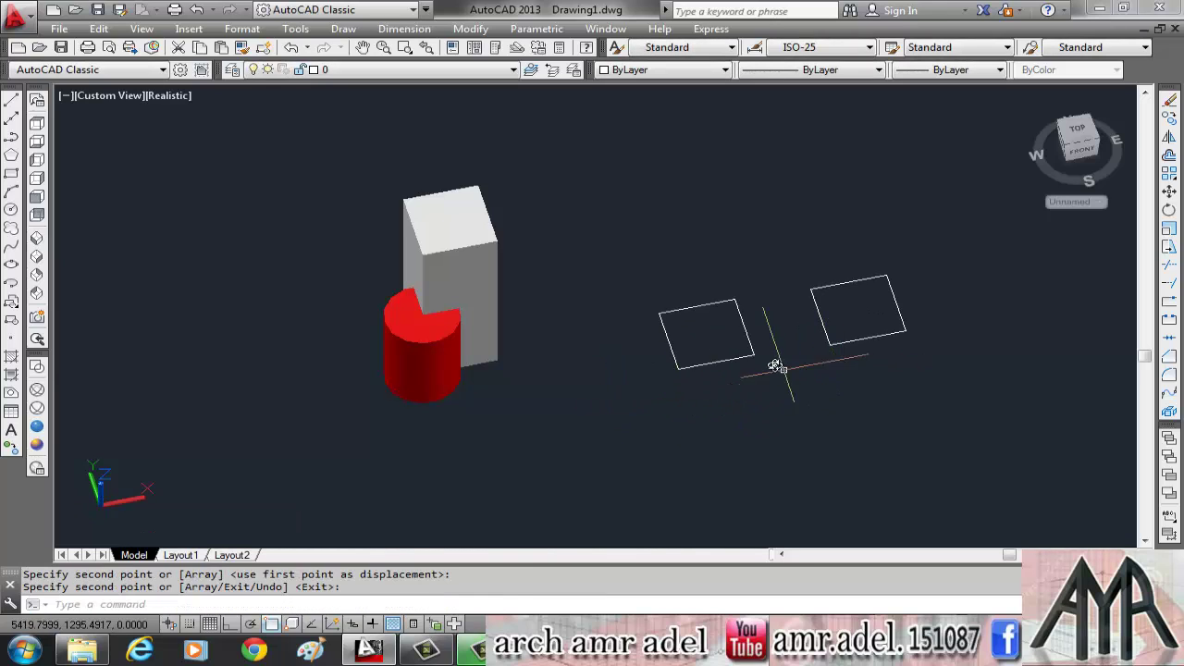
- Explode the left square into lines and select its edges for extrusion
type("x")
key("Return")
left_click(749, 349)
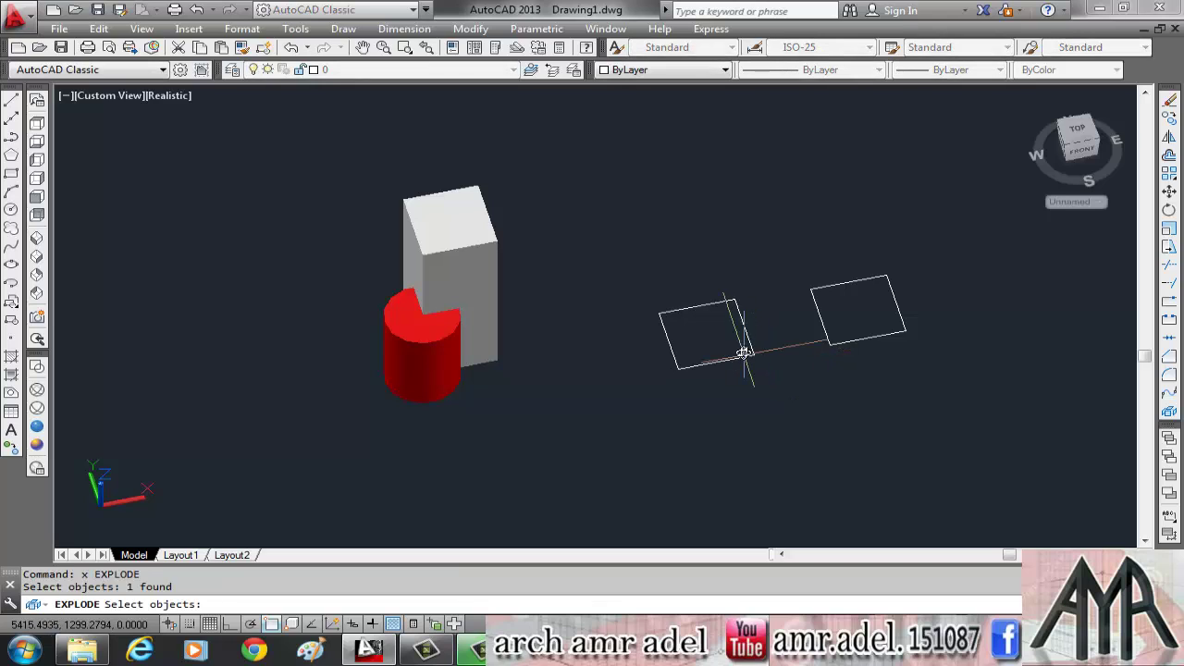
key("Escape")
type("ext")
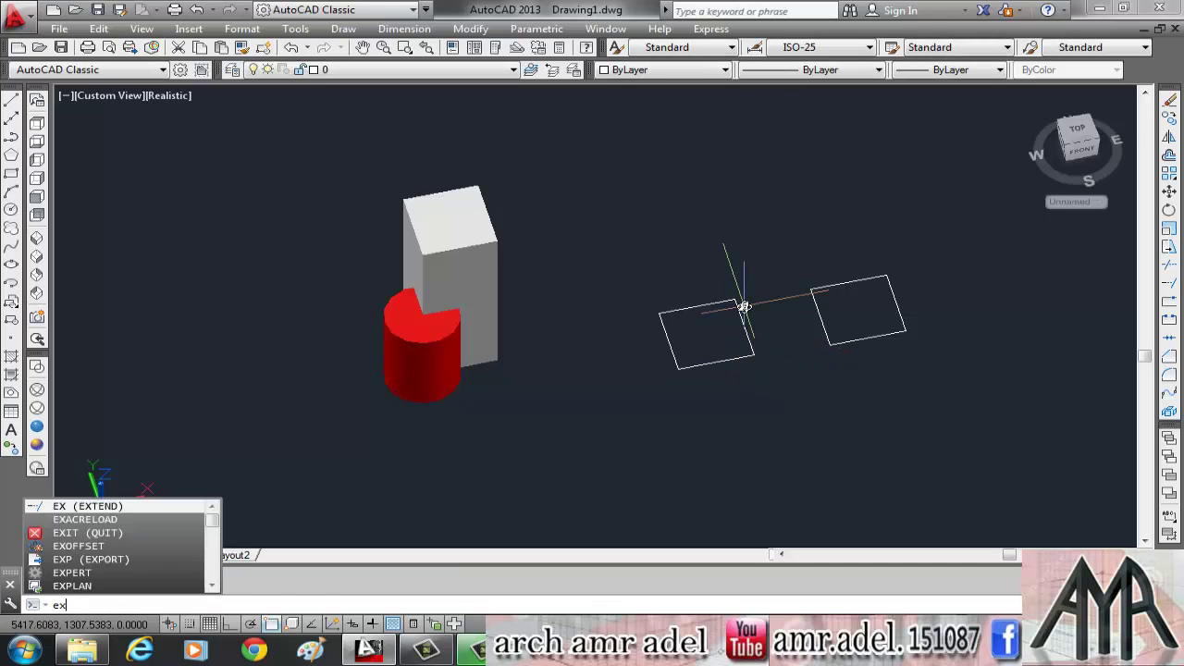
key("Return")
left_click(756, 280)
left_click(631, 399)
- Extrude the left square's four edges 10 units into open walls
key("Return")
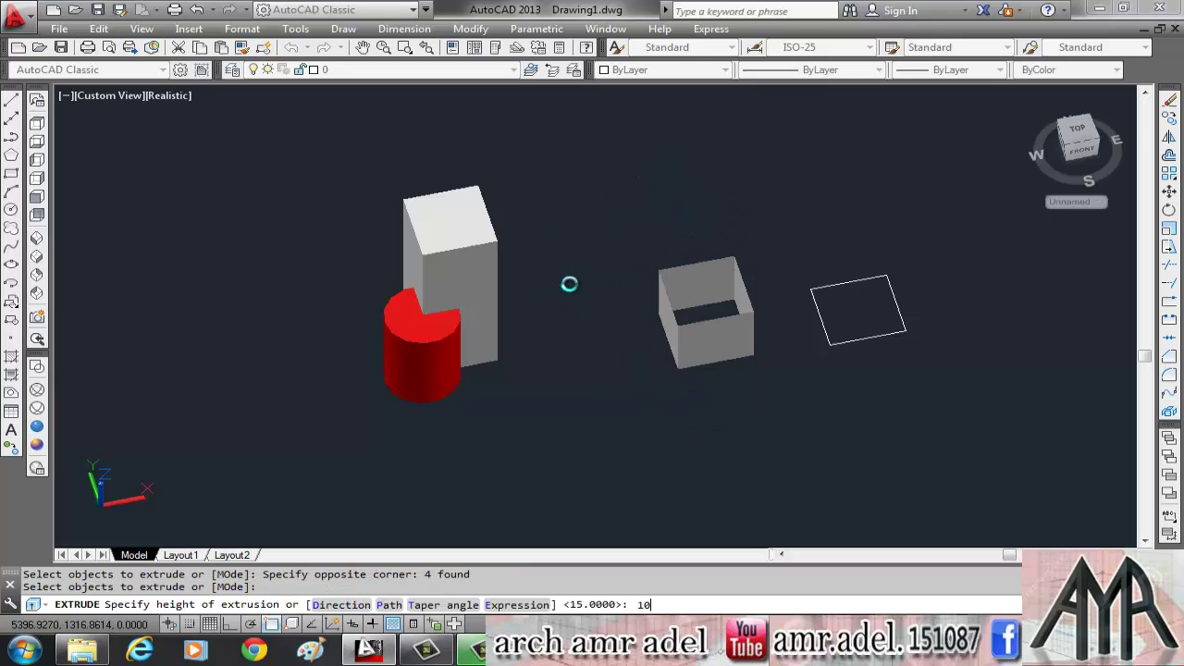
key("Return")
scroll(784, 316, "up", 2)
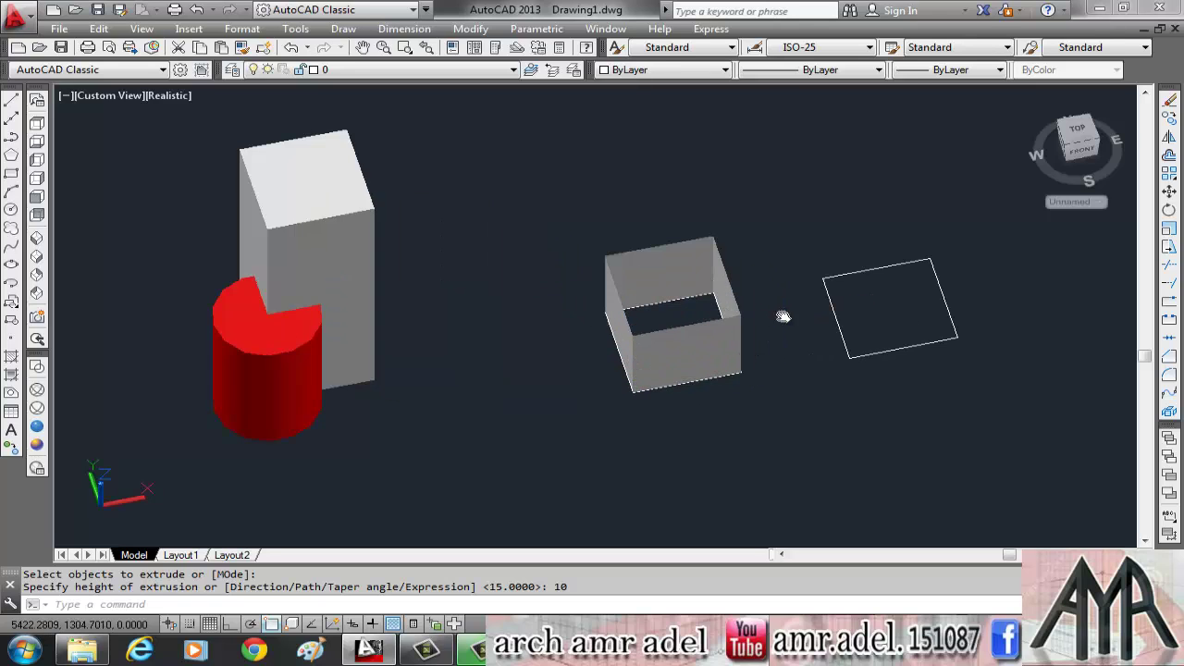
middle_click_drag(782, 318, 648, 338)
scroll(536, 340, "up", 2)
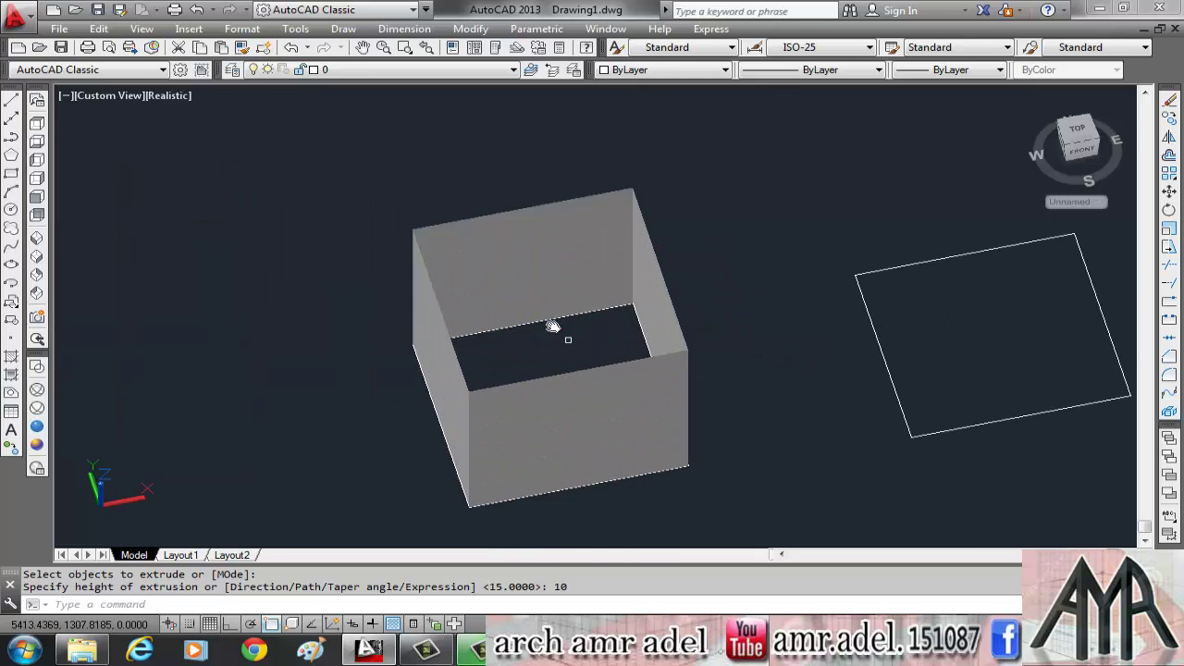
scroll(483, 336, "down", 2)
middle_click_drag(647, 340, 557, 343)
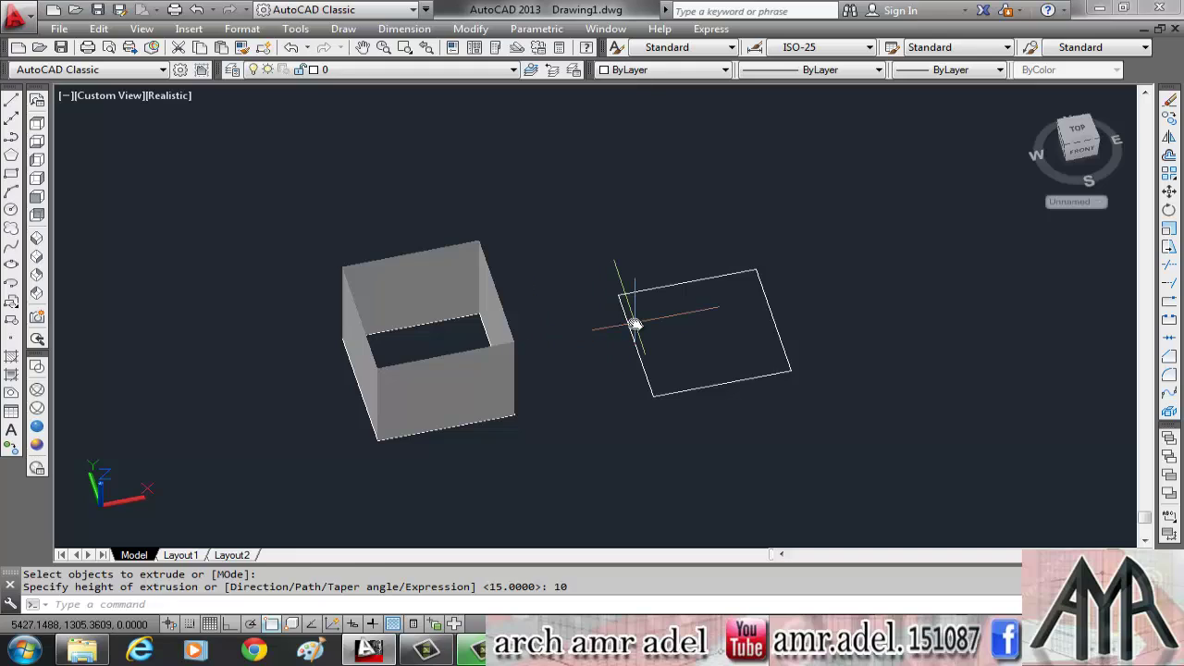
key("Escape")
- Extrude the intact right square into a solid box
type("ext")
key("Return")
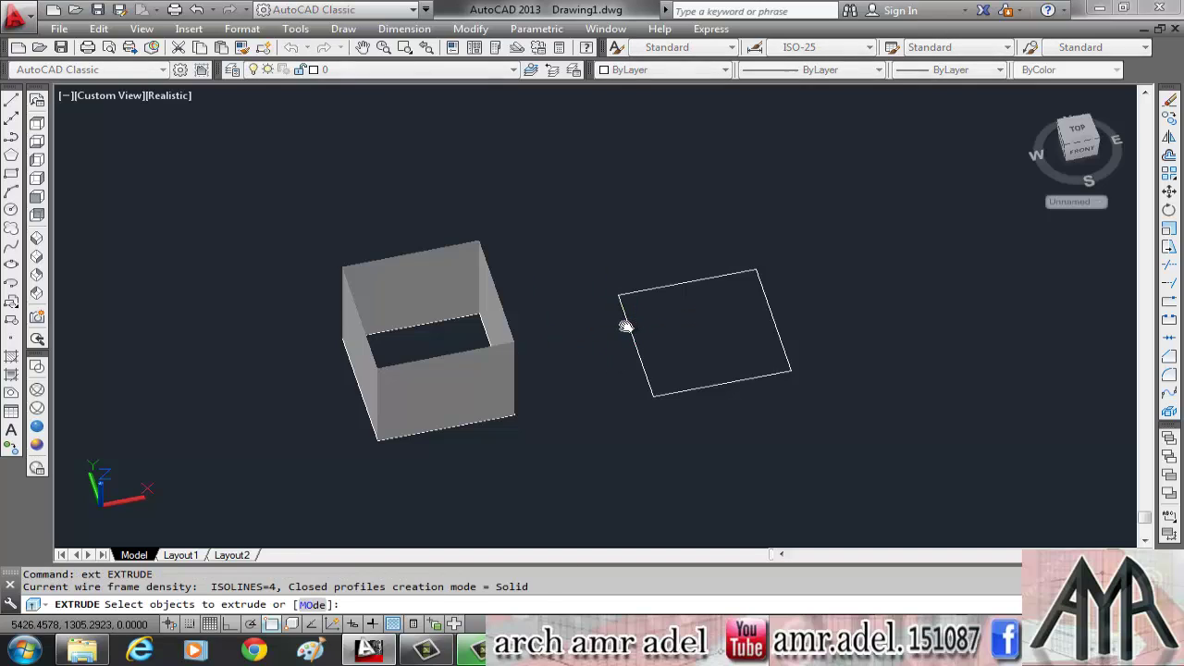
left_click(625, 314)
key("Return")
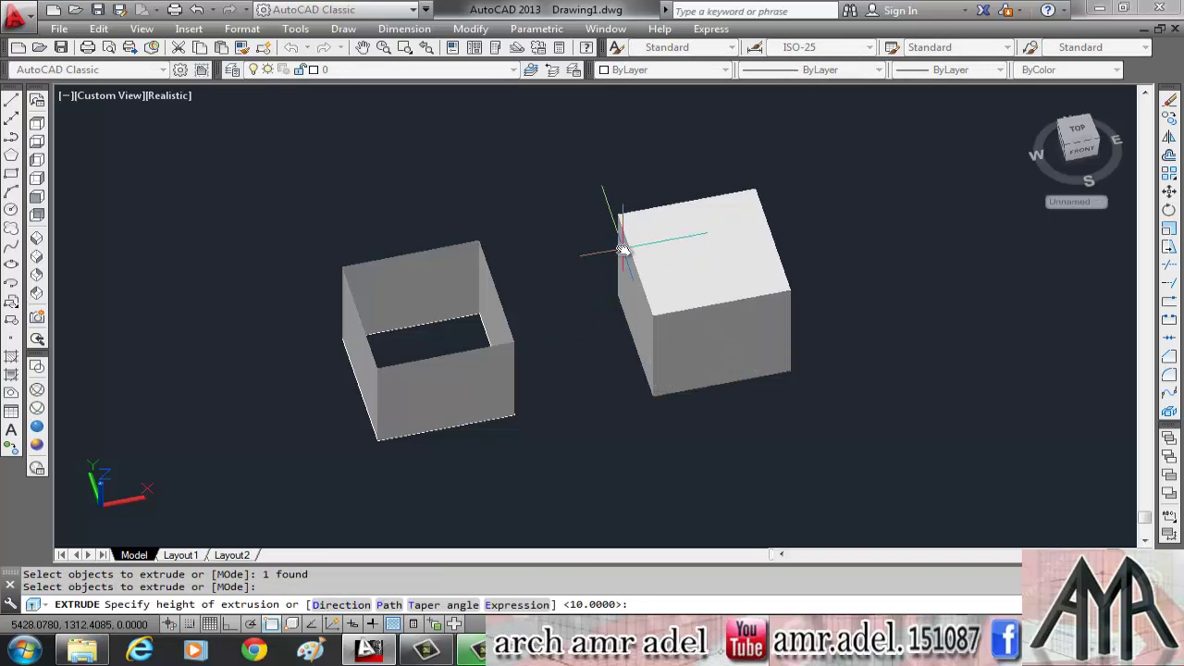
left_click(624, 249)
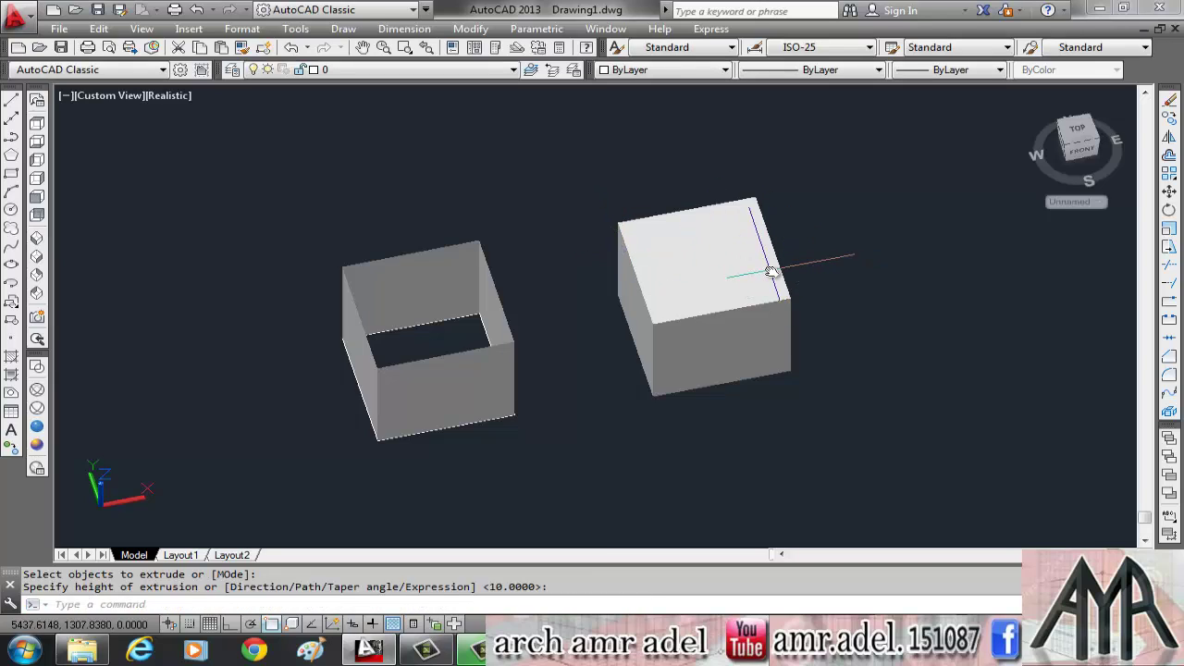
key("Escape")
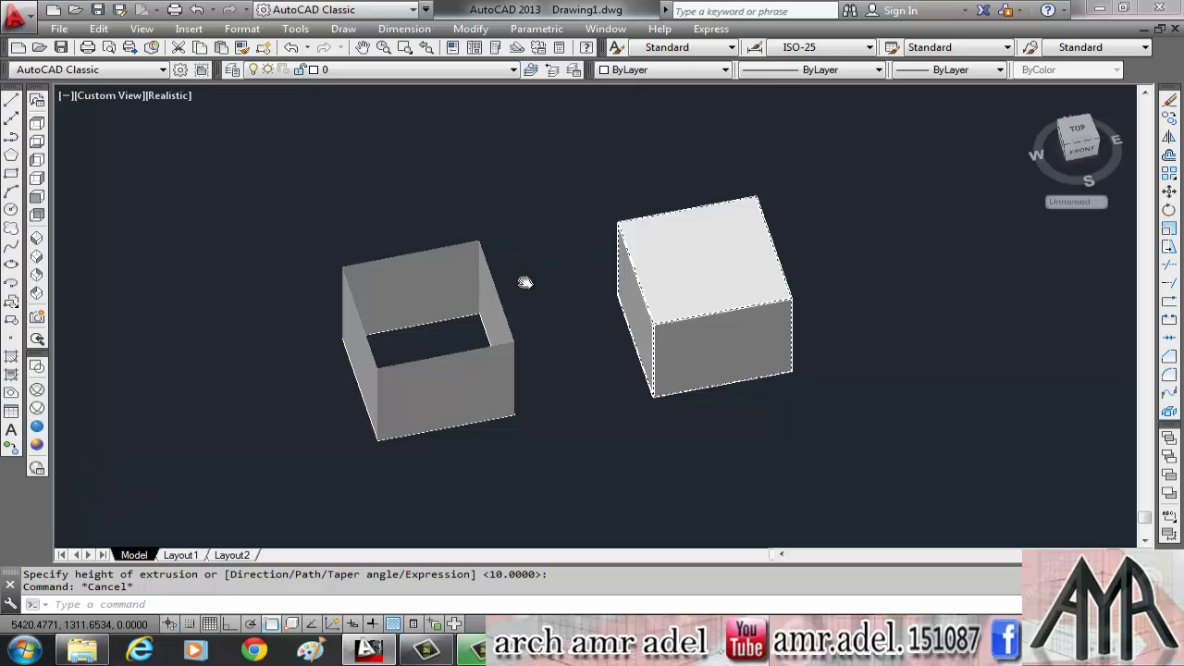
scroll(534, 289, "down", 4)
middle_click_drag(534, 290, 492, 319)
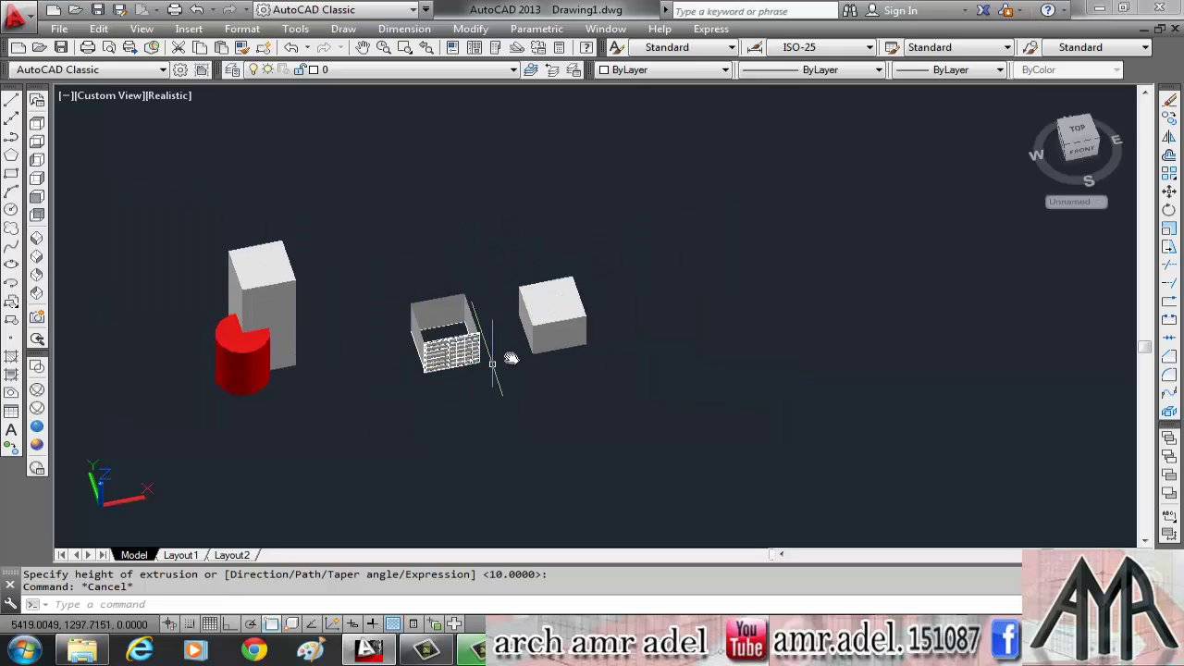
left_click(558, 314)
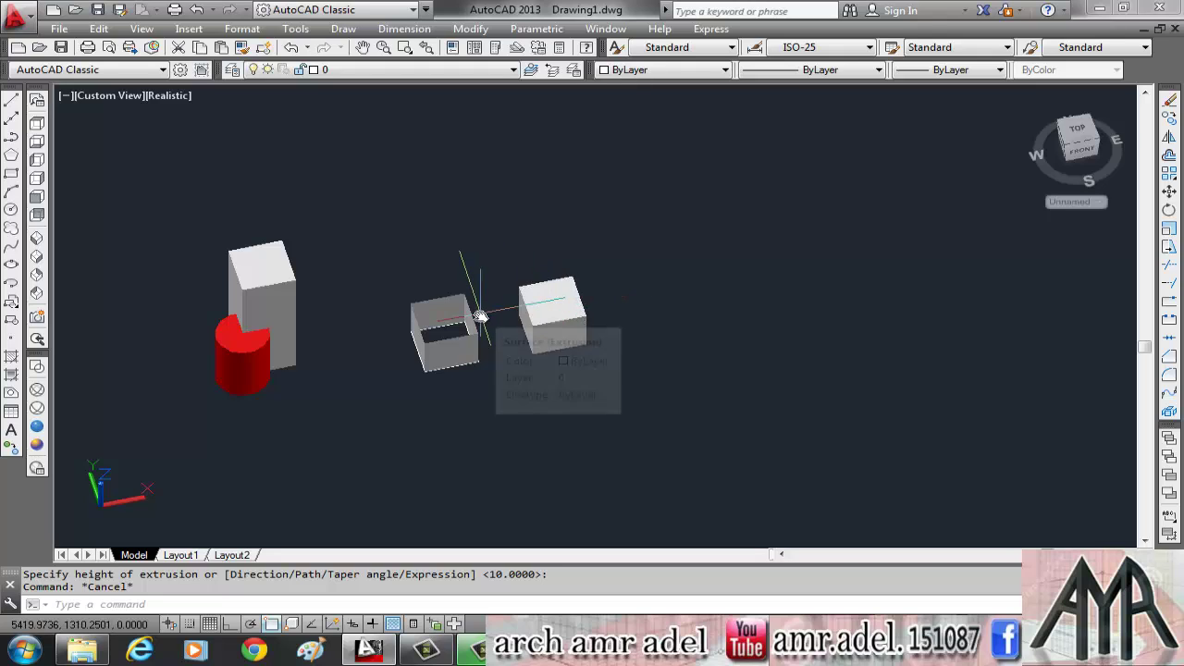
scroll(484, 317, "up", 2)
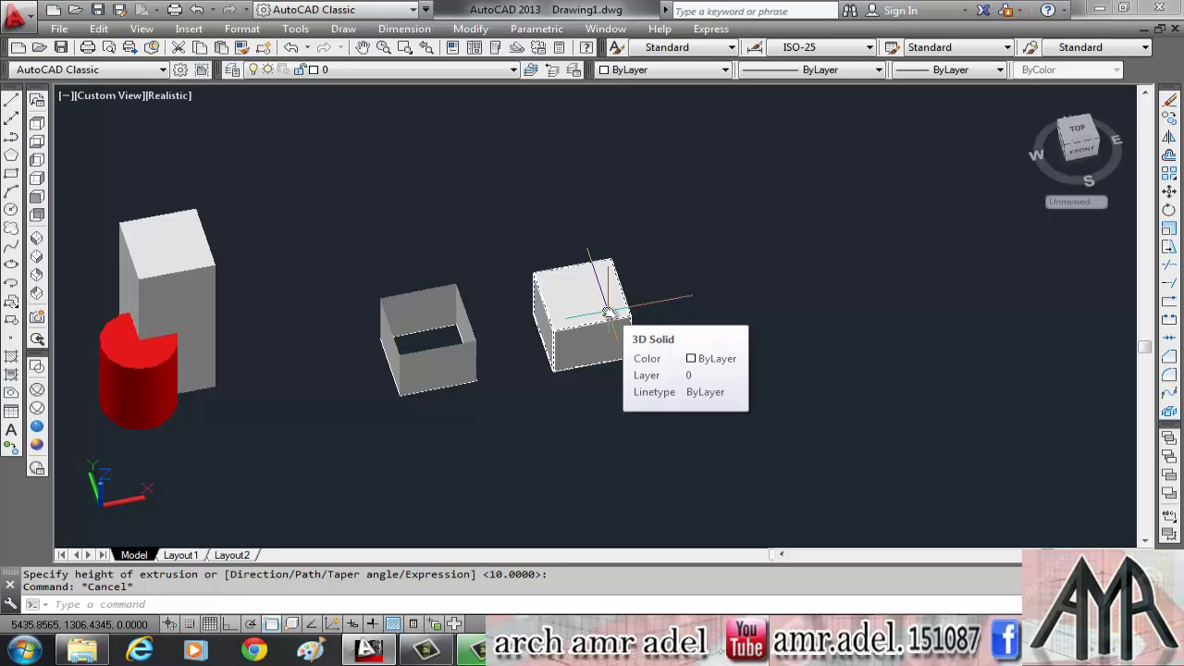
scroll(684, 347, "down", 2)
middle_click_drag(719, 365, 539, 370)
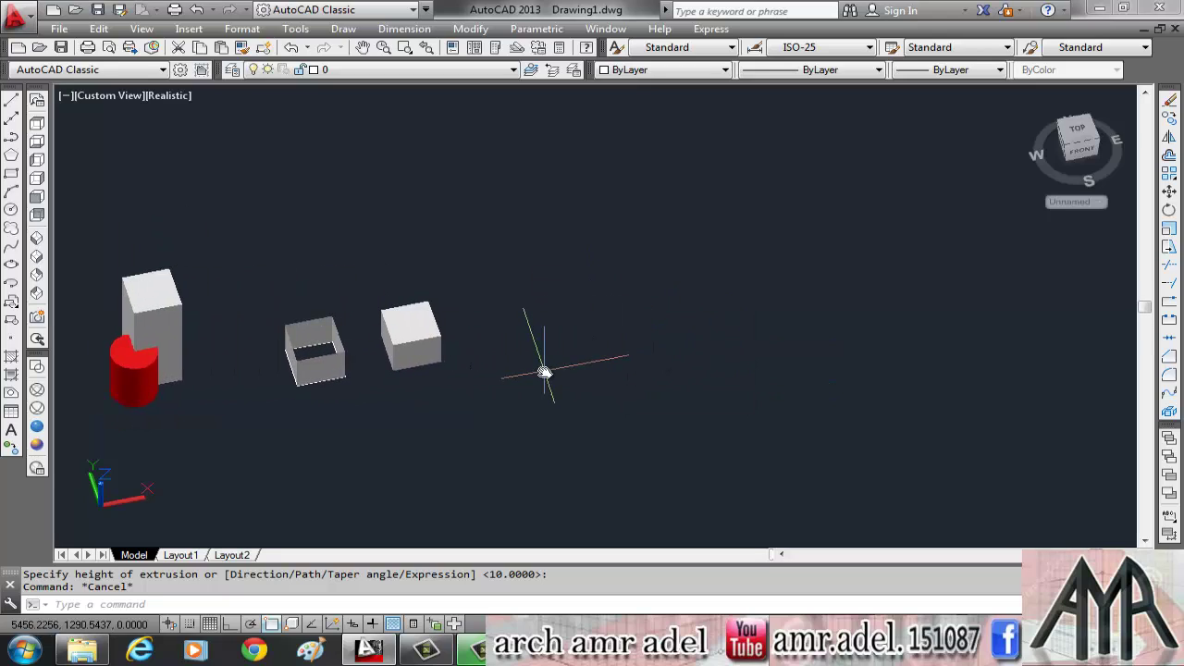
key("Escape")
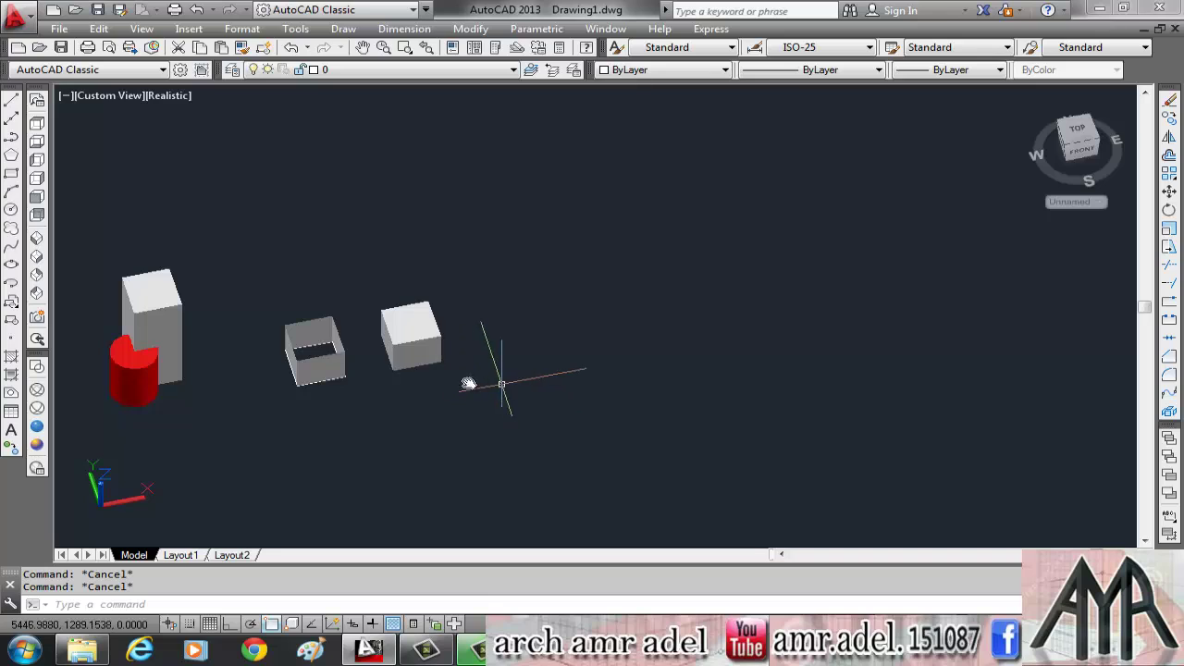
- Switch to the Top view and zoom and pan to frame the objects
left_click(101, 96)
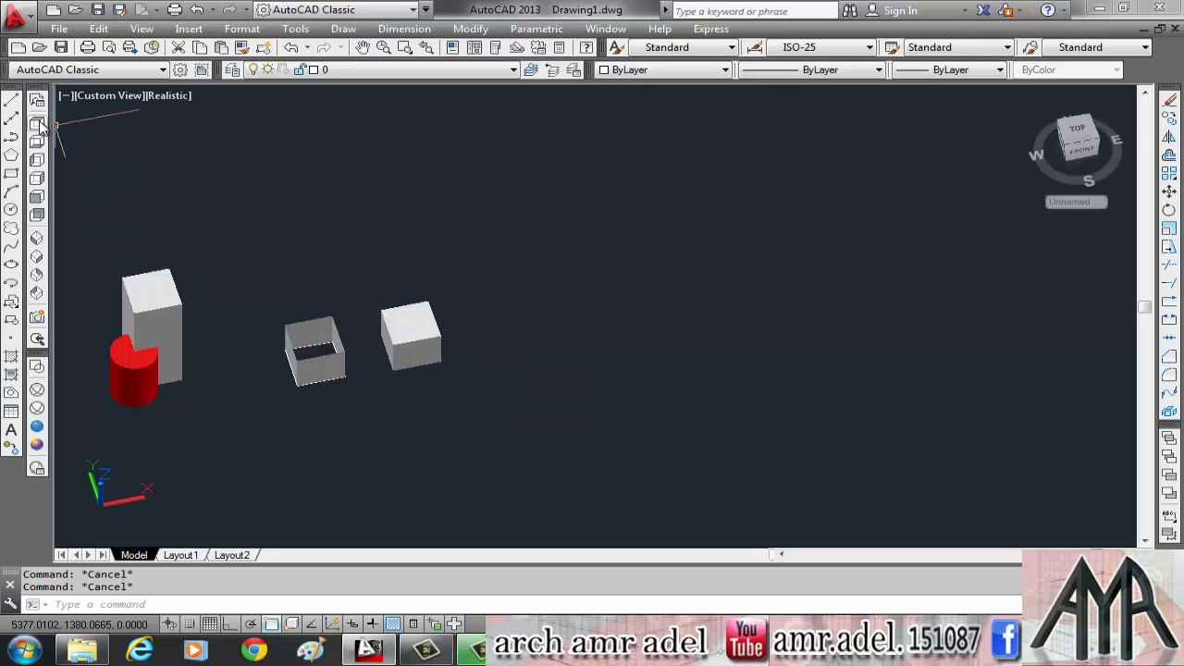
left_click(116, 111)
scroll(544, 324, "down", 5)
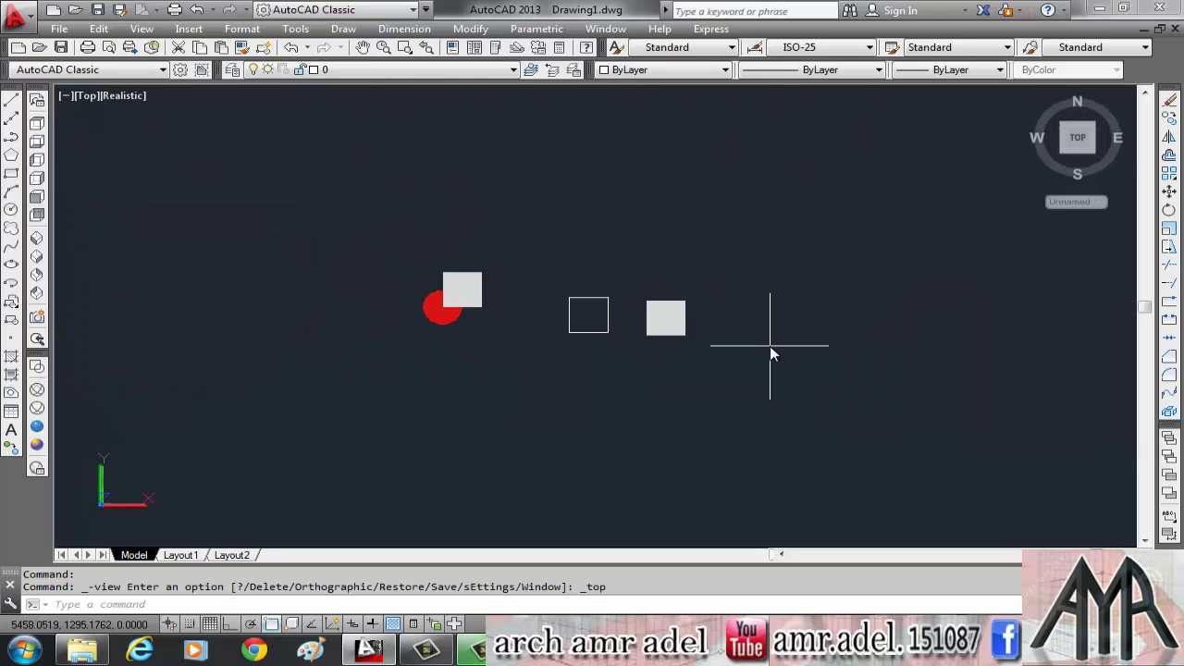
mouse_move(771, 343)
middle_mouse_down()
mouse_move(450, 370)
mouse_move(574, 193)
middle_mouse_up()
right_click(574, 194)
middle_click(540, 295)
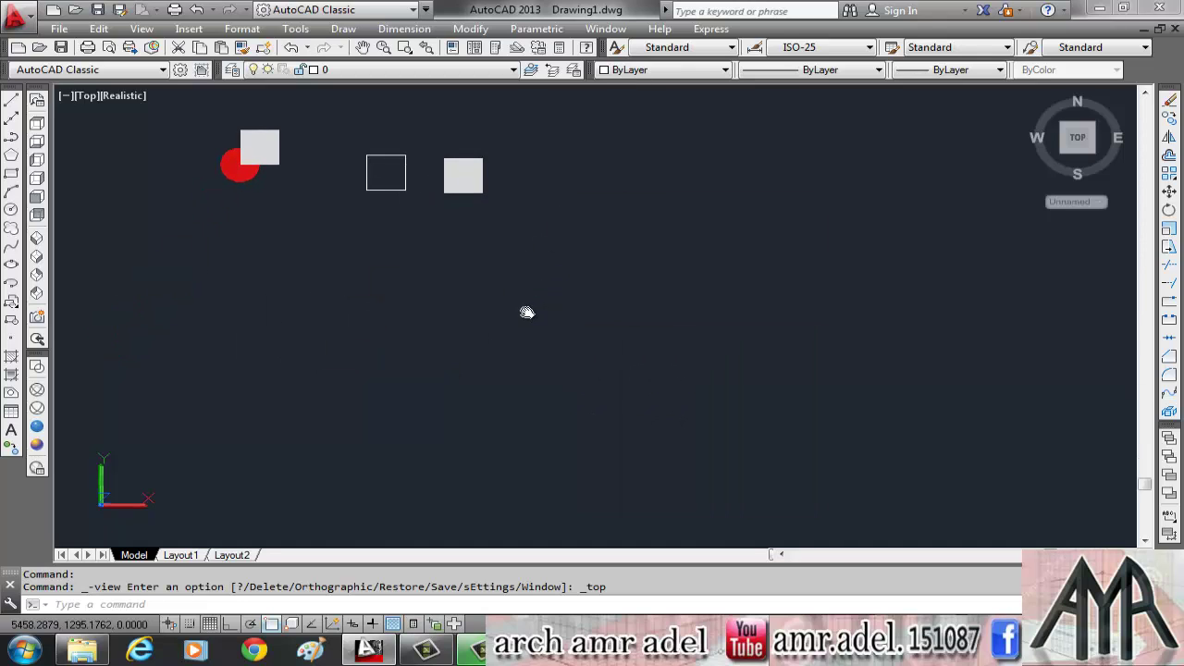
scroll(518, 324, "down", 2)
key("Escape")
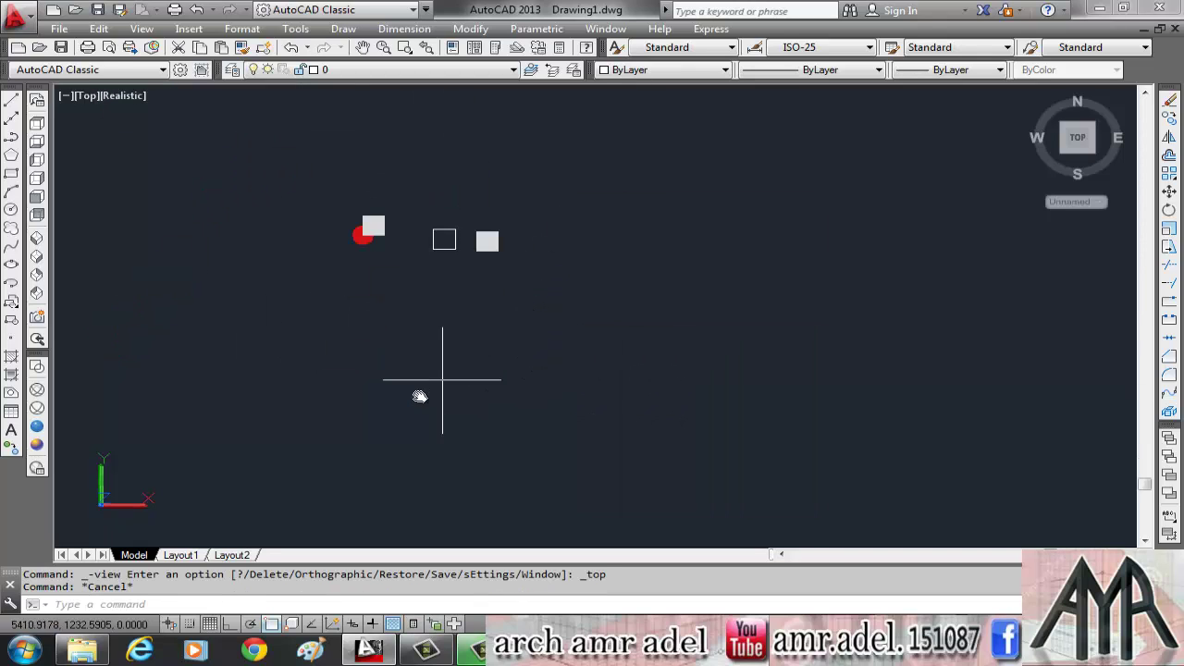
- Draw a new 10 by 10 rectangle below the existing objects
type("rec")
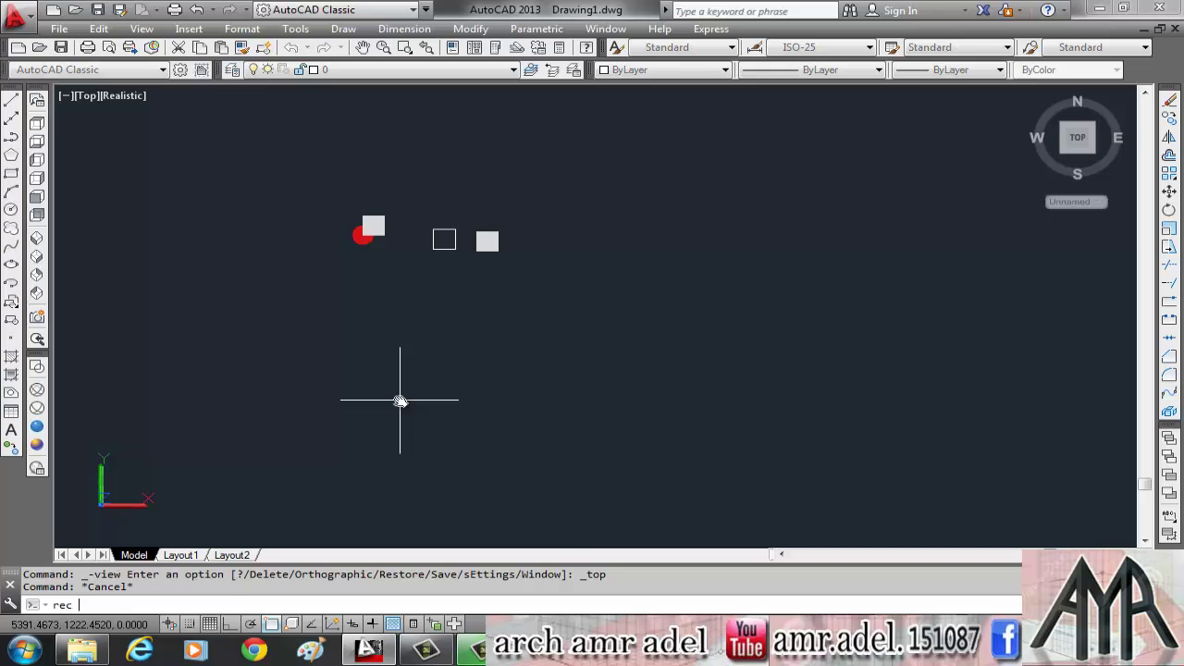
key("Return")
left_click(403, 390)
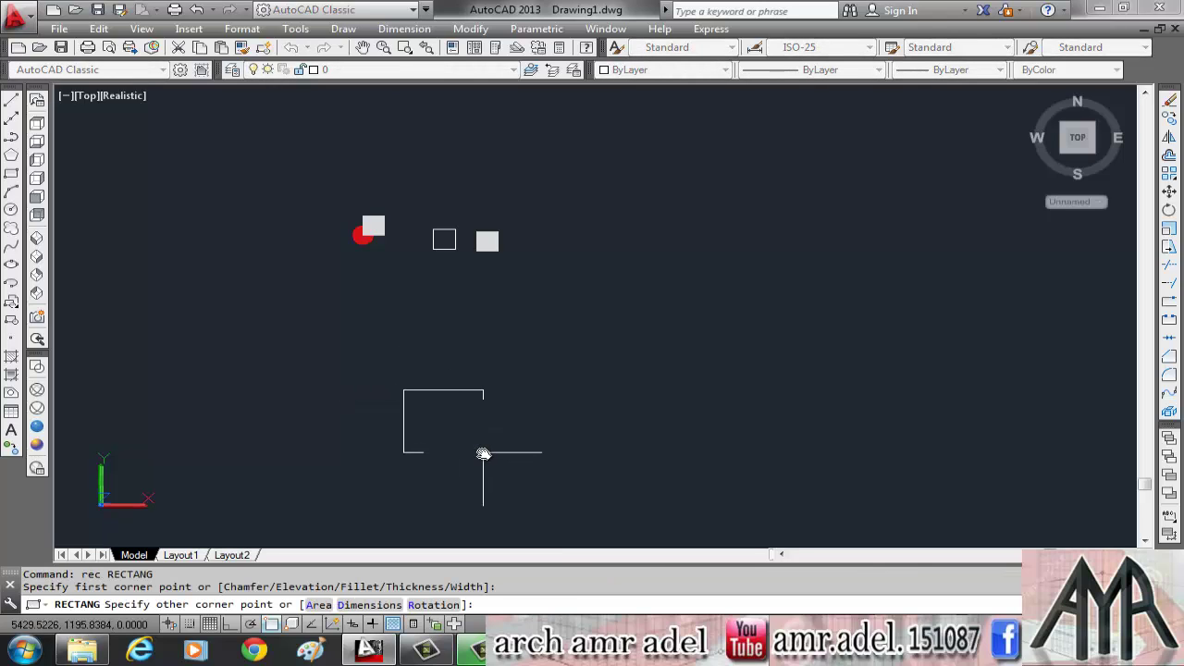
type("d")
key("Return")
key("Return")
key("Return")
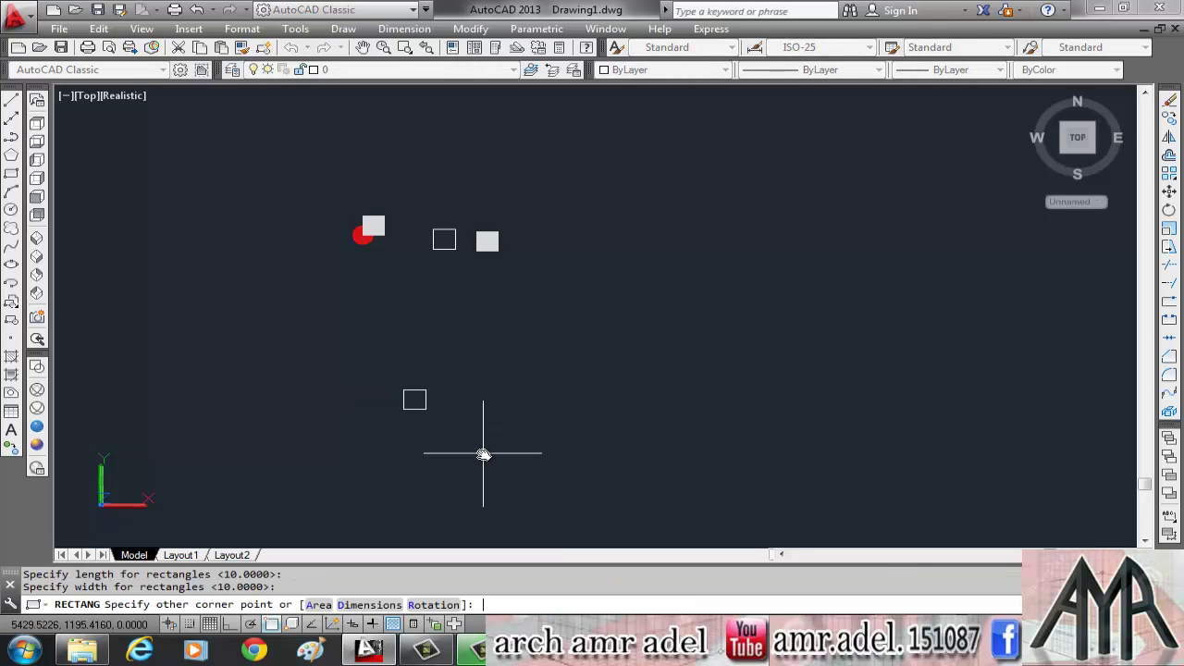
left_click(415, 431)
scroll(412, 433, "up", 3)
key("Escape")
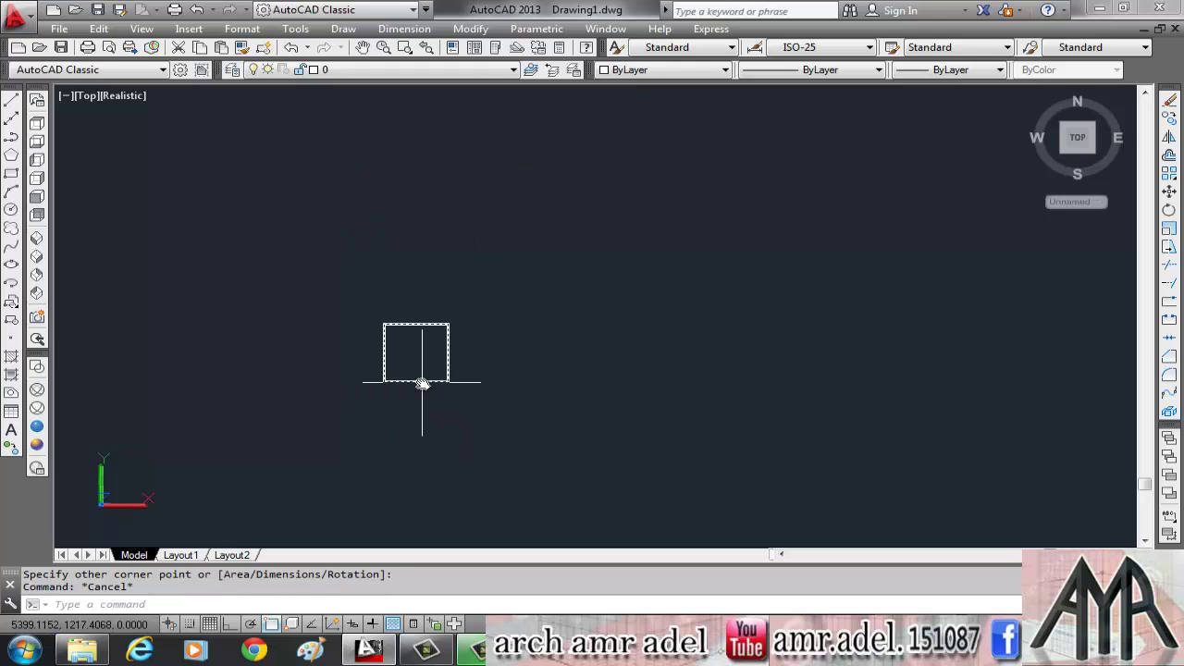
left_click(420, 381)
key("Escape")
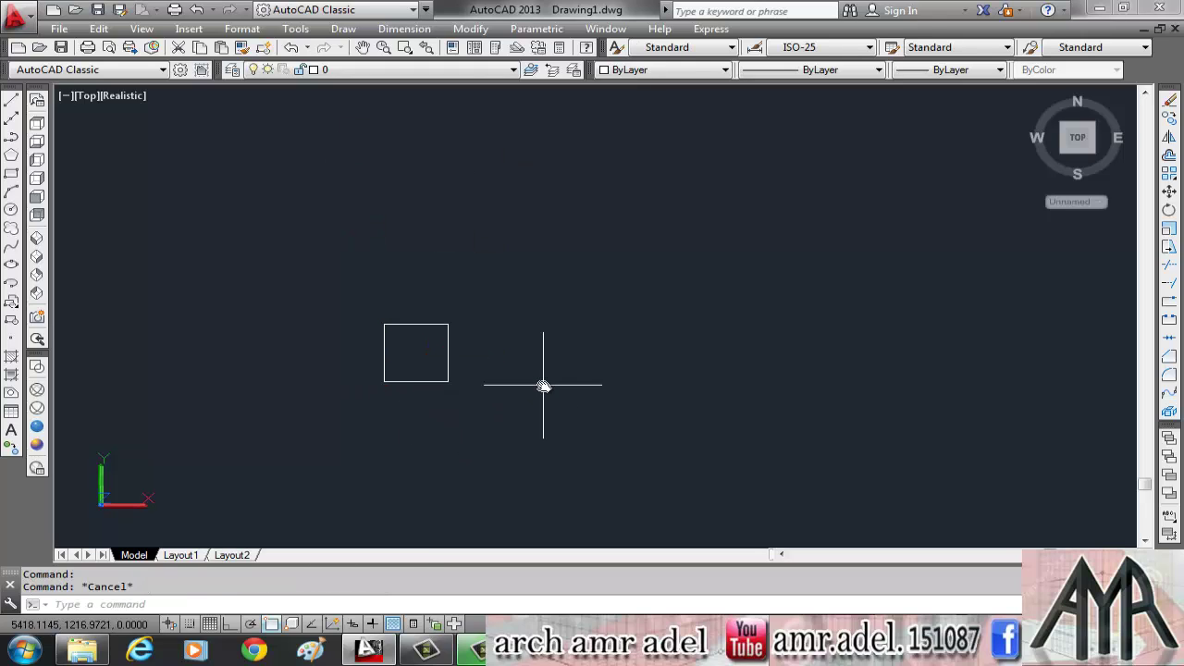
left_click(11, 429)
- Create a multiline text label reading 'rec' and make it red
left_click(369, 237)
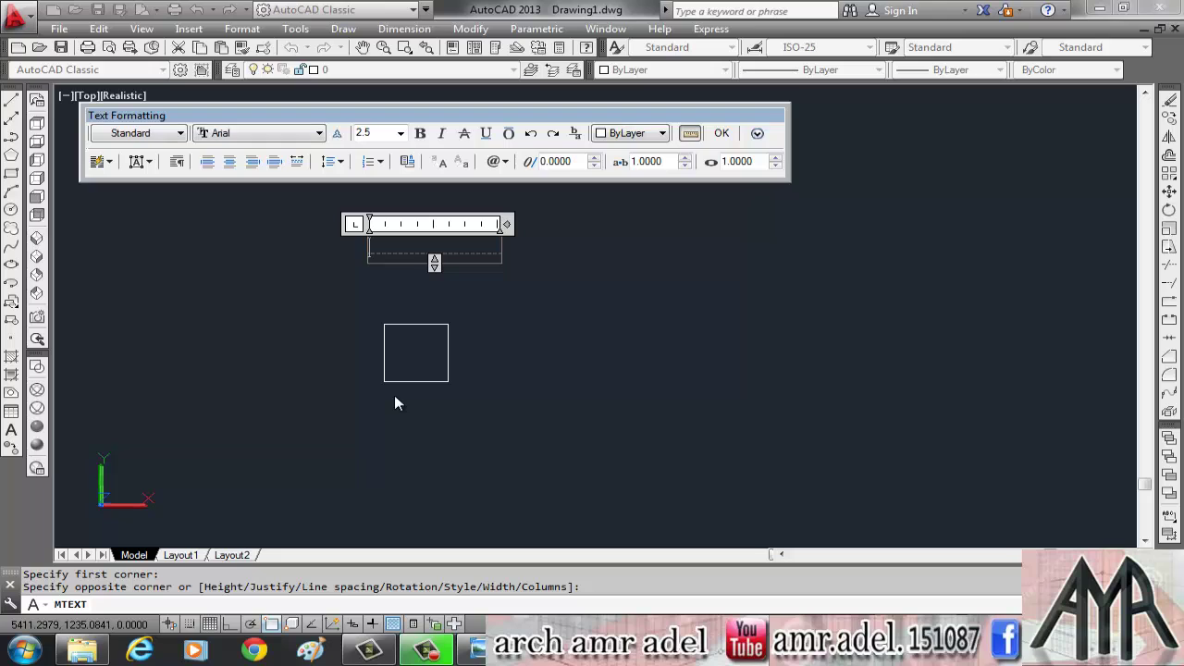
type("rec")
left_click_drag(440, 245, 275, 276)
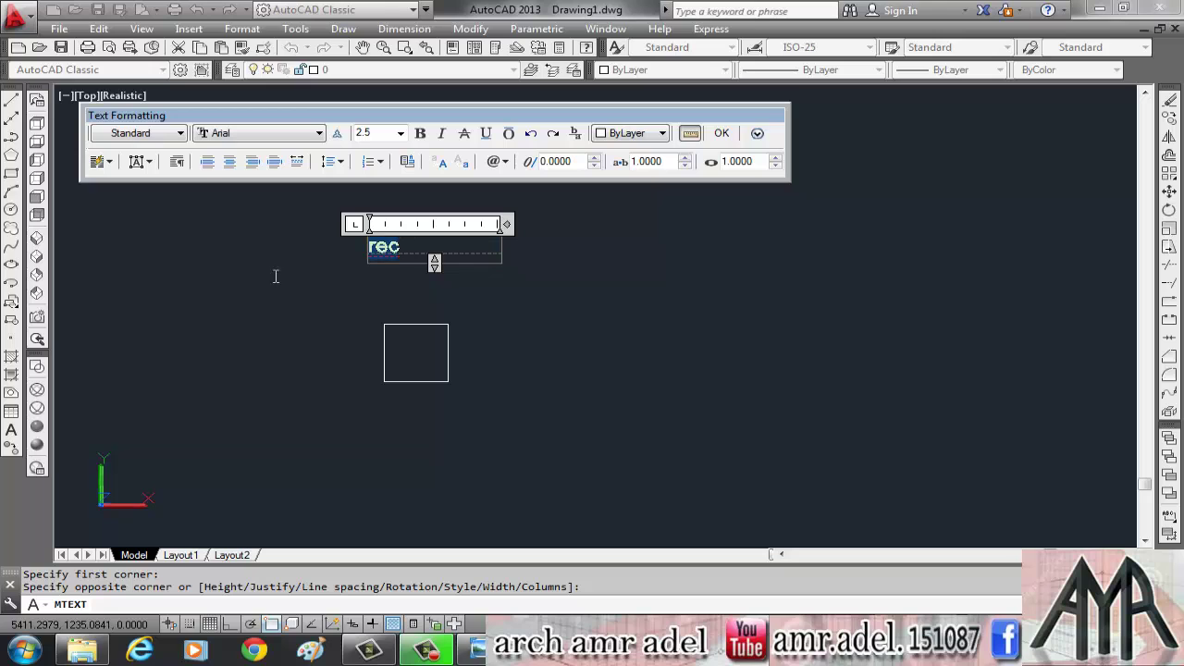
left_click(648, 133)
left_click(629, 177)
left_click(319, 391)
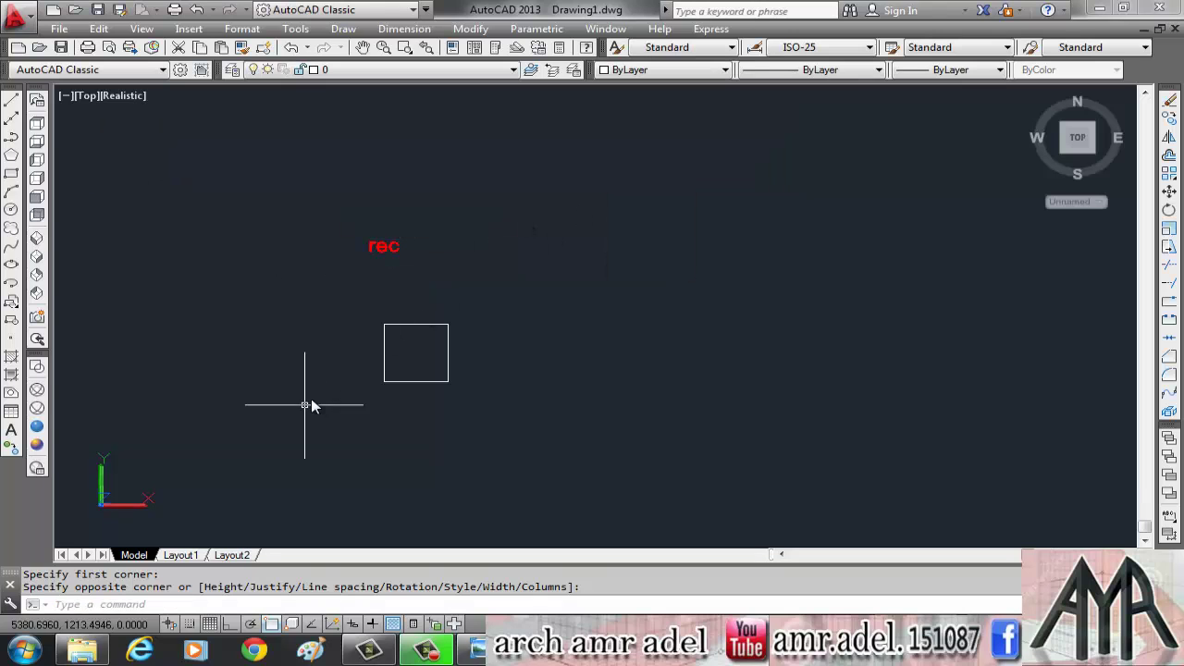
- Move the 'rec' label to sit just above the square
key("Escape")
type("m")
key("Return")
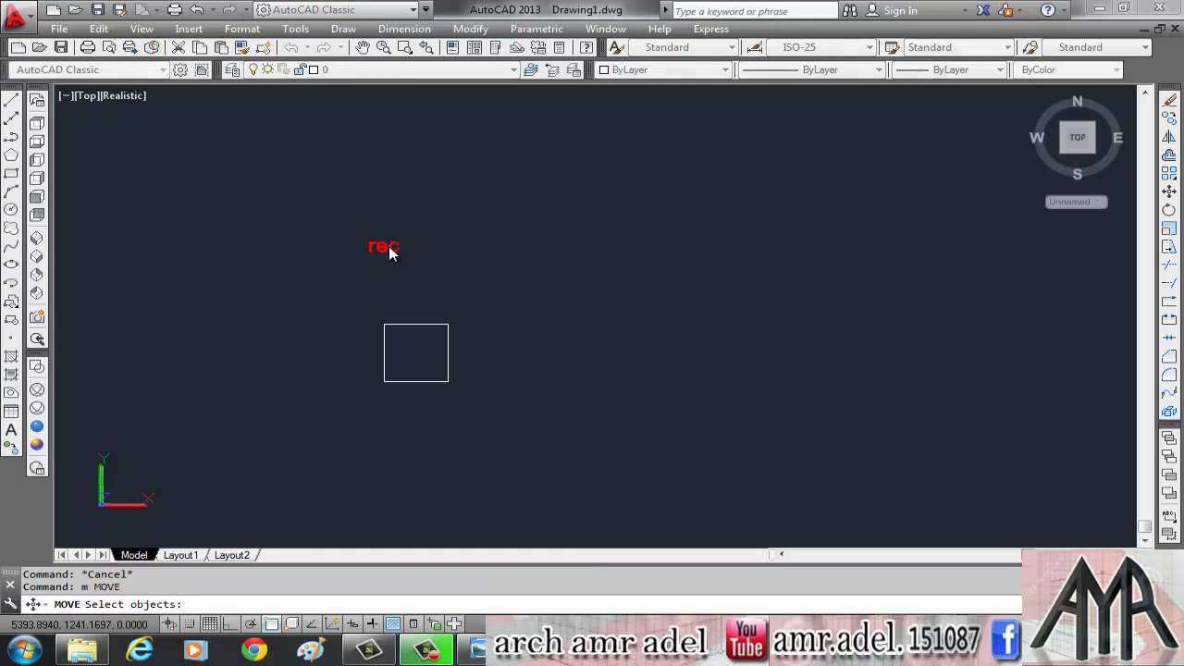
left_click(388, 248)
key("Return")
left_click(372, 250)
scroll(400, 315, "up", 3)
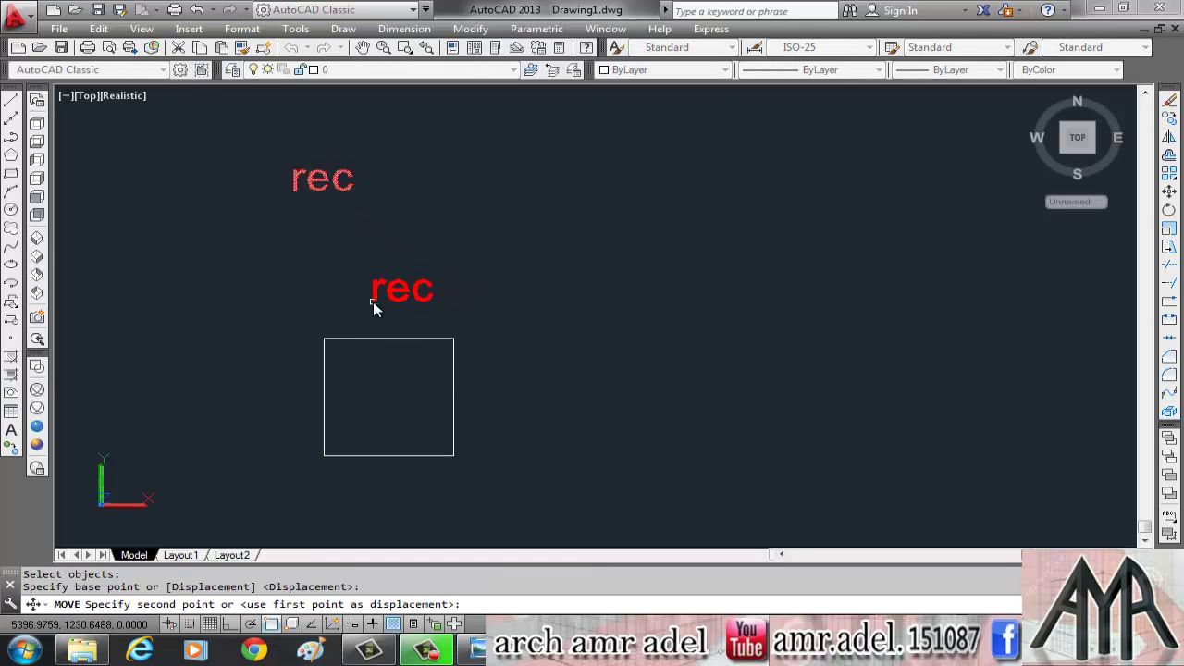
left_click(373, 306)
key("Escape")
middle_click_drag(404, 374, 404, 345)
key("Escape")
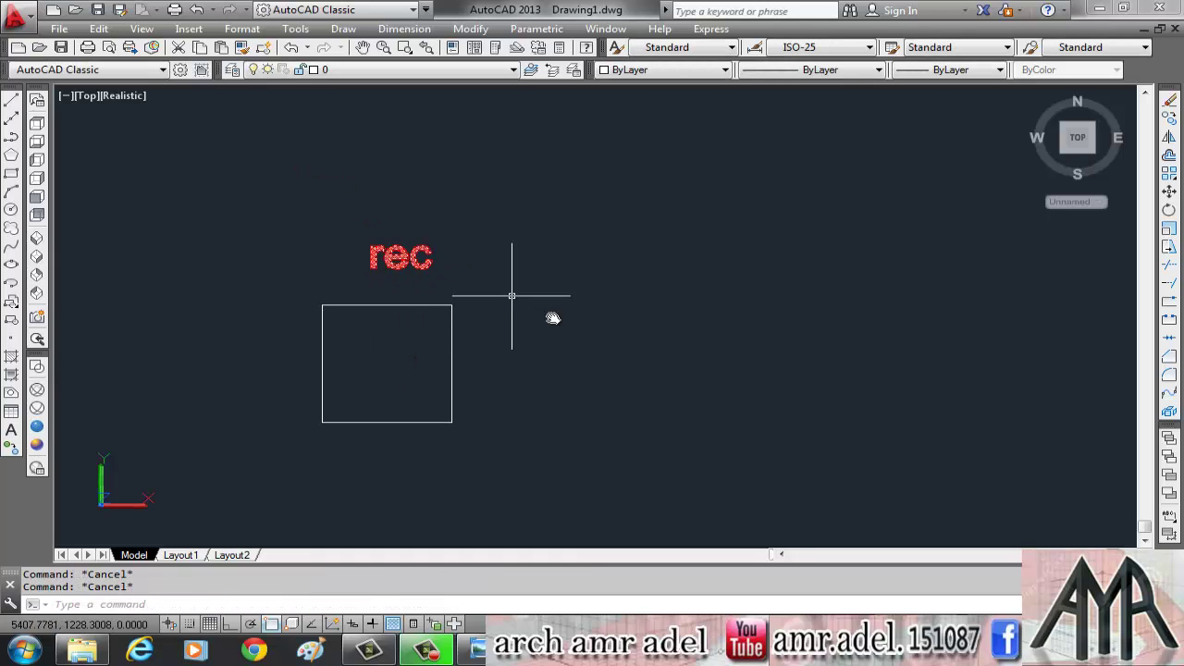
middle_click_drag(549, 317, 536, 280)
type("p")
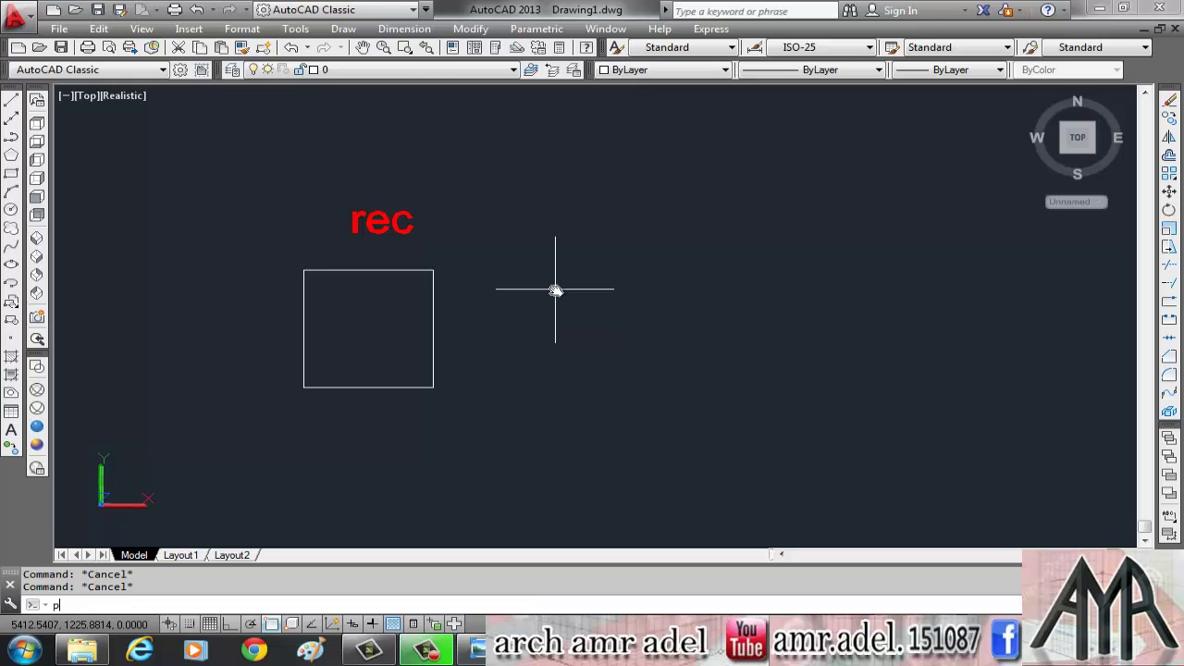
- With Ortho on, draw a polyline square of four 10-unit sides right of the labelled square
type("l")
key("Return")
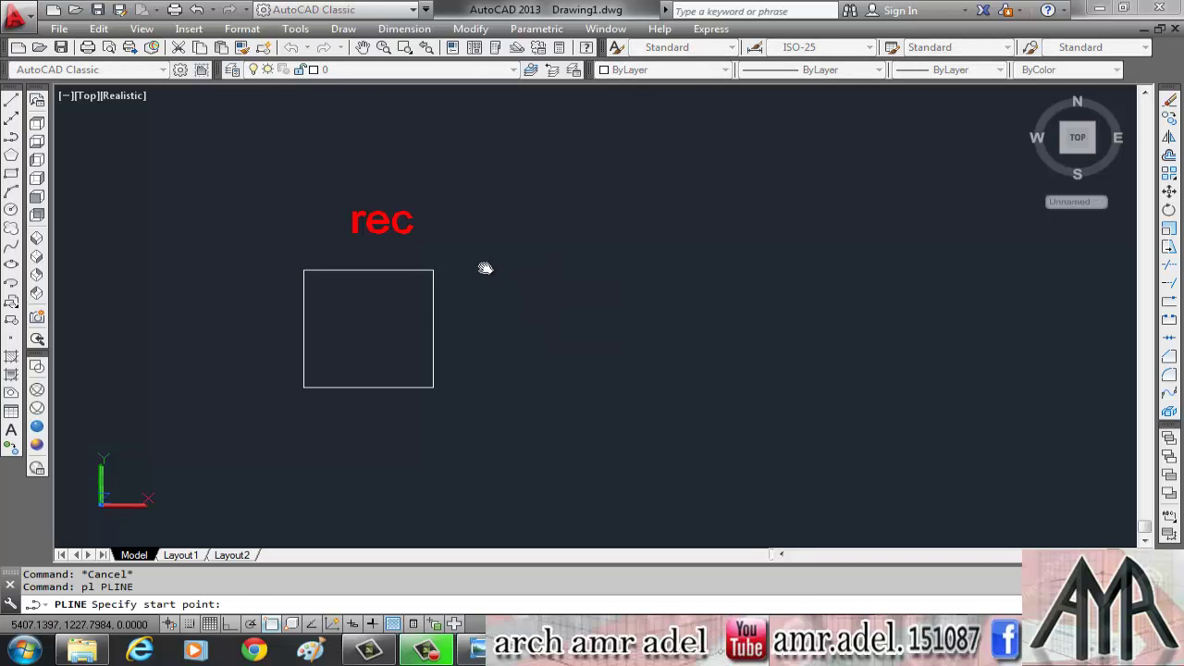
left_click(492, 268)
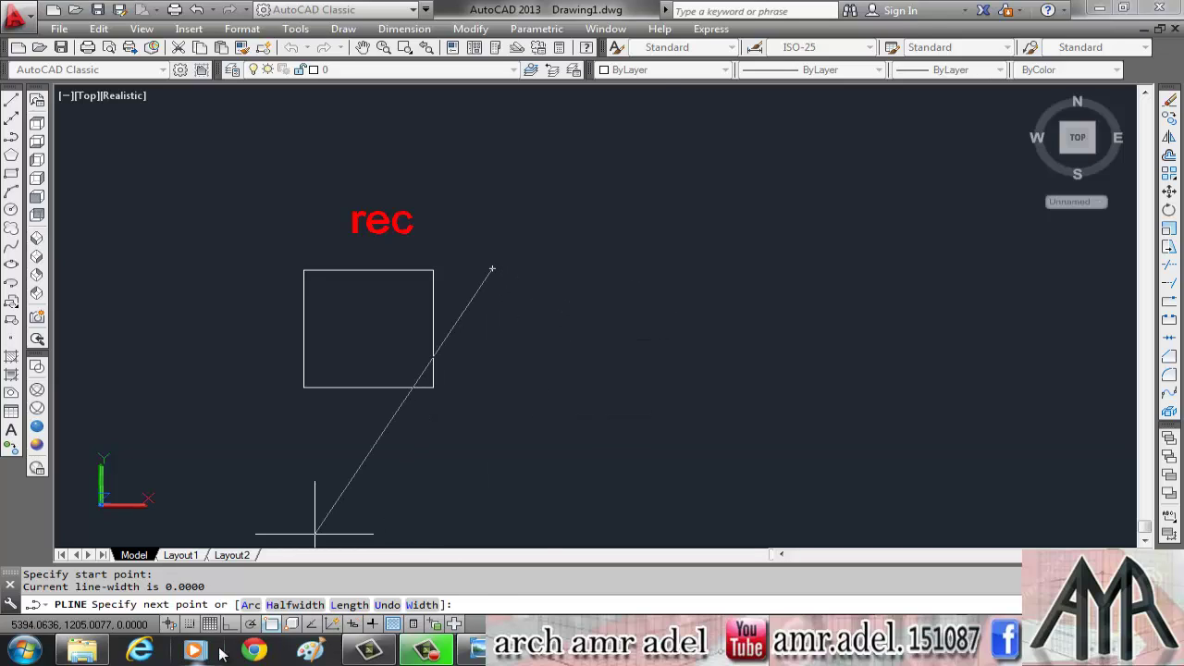
left_click(230, 624)
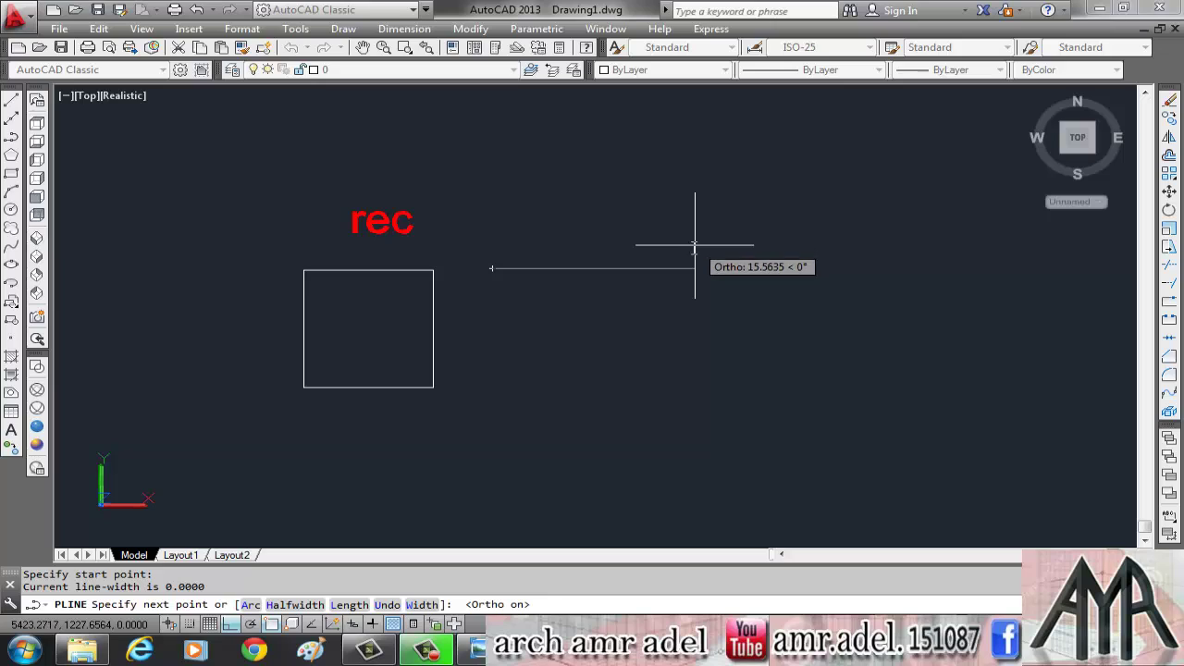
type("10")
key("Return")
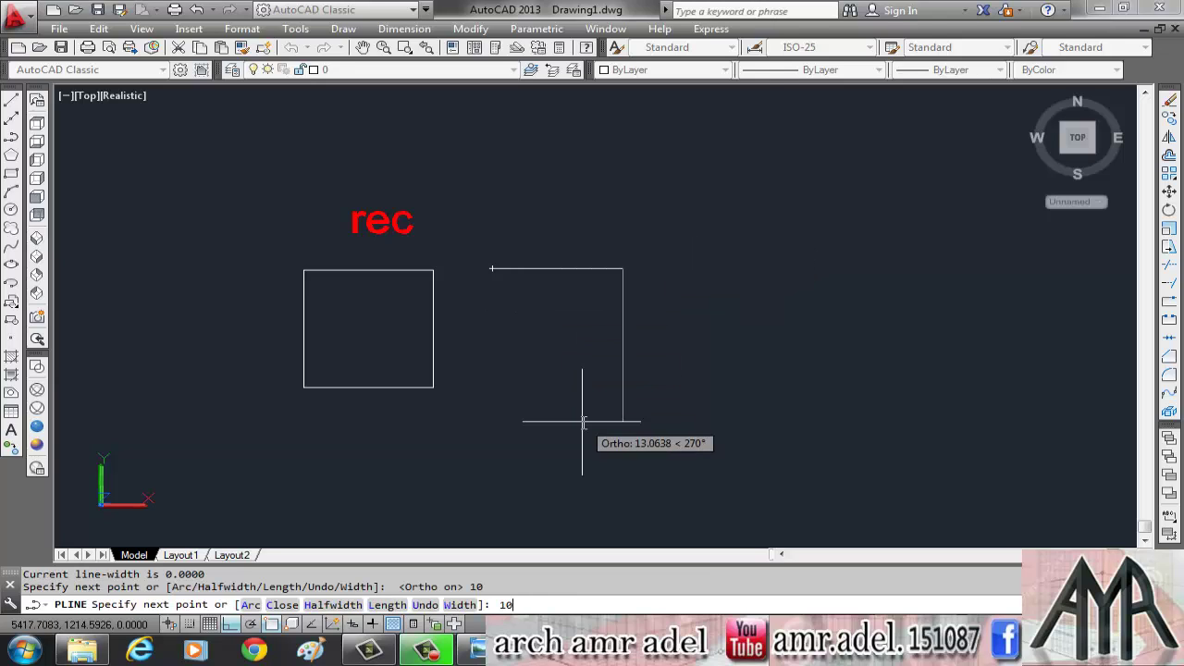
key("Return")
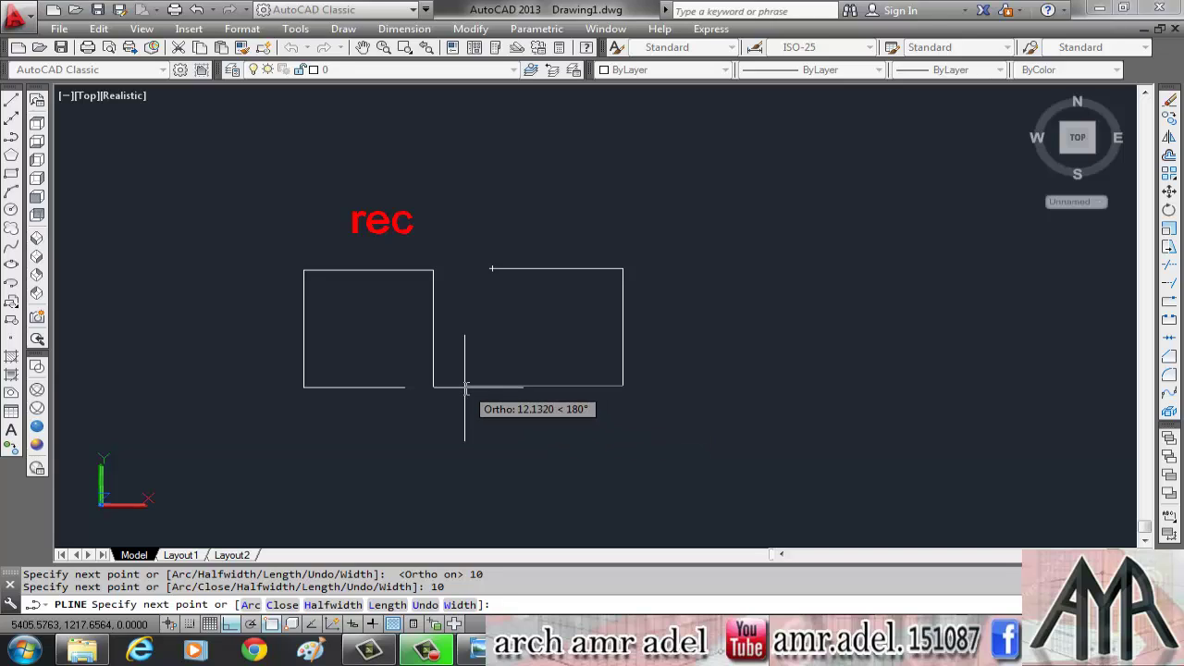
key("Return")
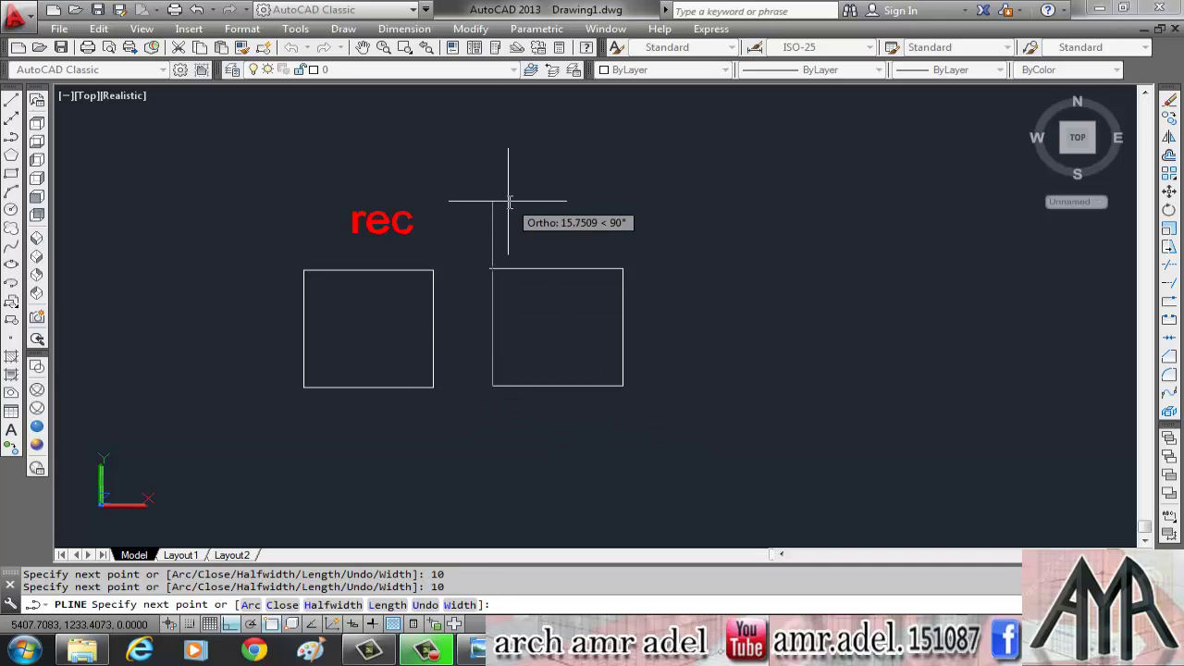
key("Return")
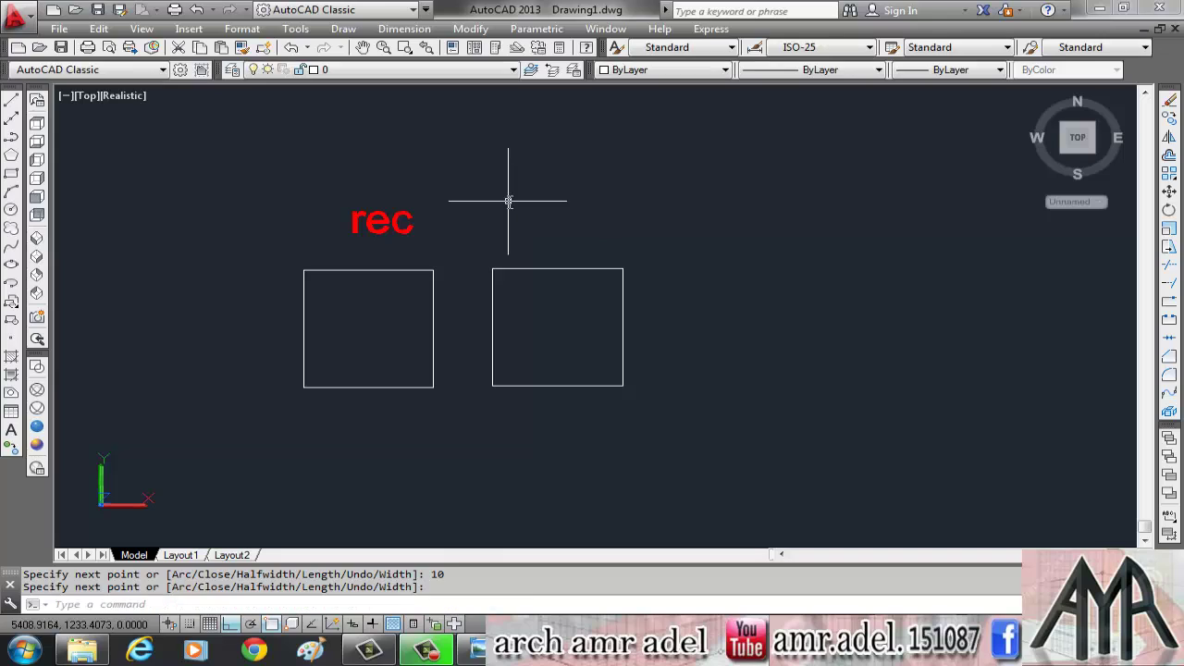
key("Escape")
- Copy the red 'rec' label and place the copy above the second square
left_click(551, 270)
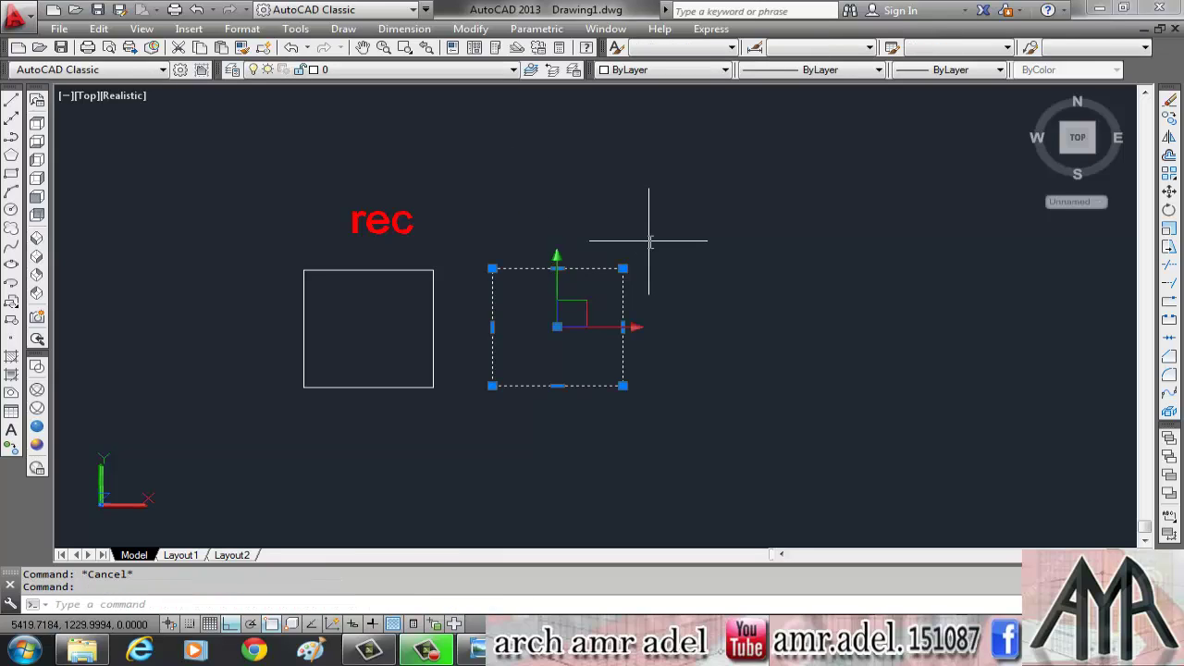
key("Escape")
type("Co")
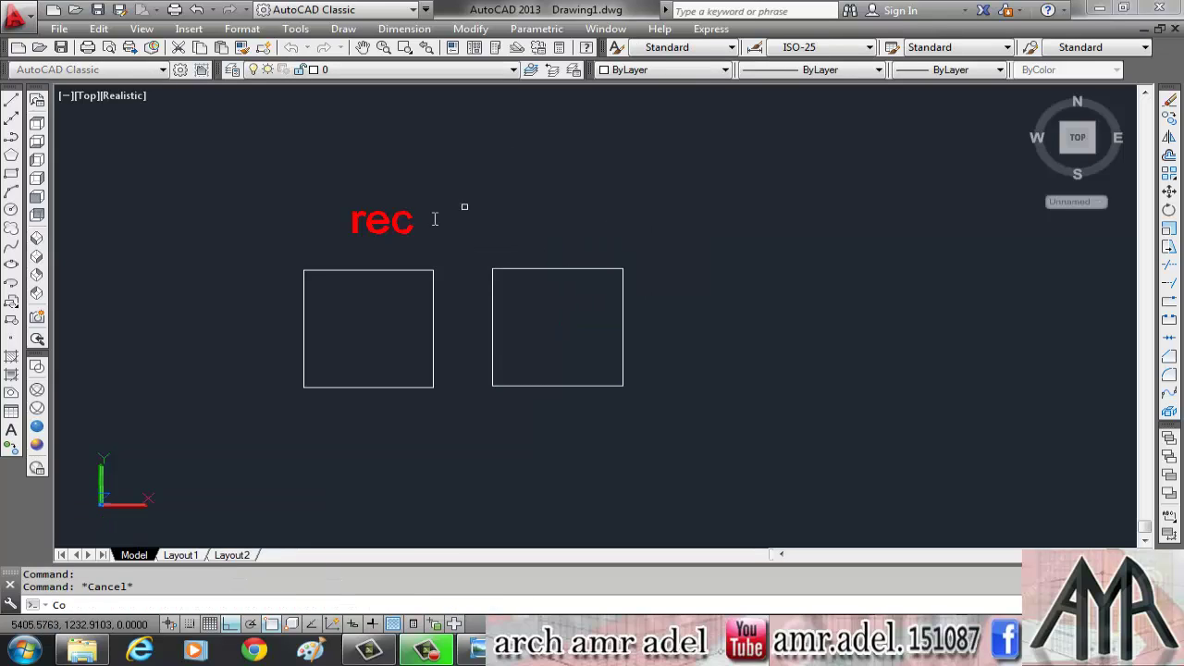
key("Return")
left_click(398, 239)
left_click(370, 243)
key("Return")
left_click(370, 242)
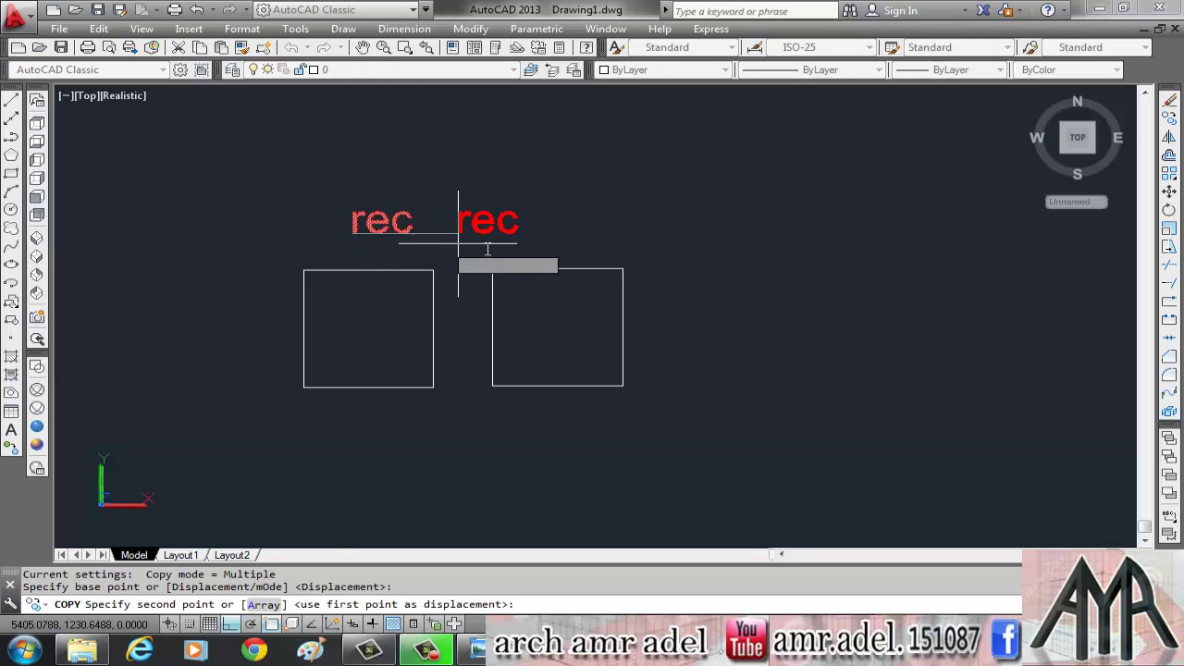
left_click(531, 248)
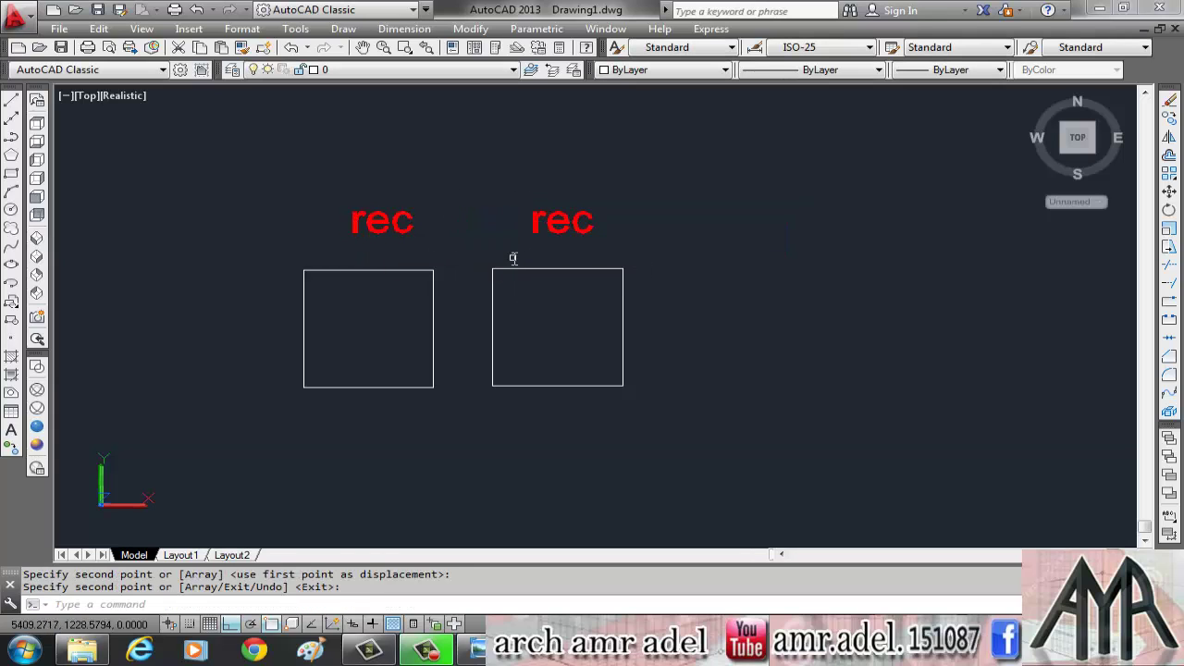
key("Escape")
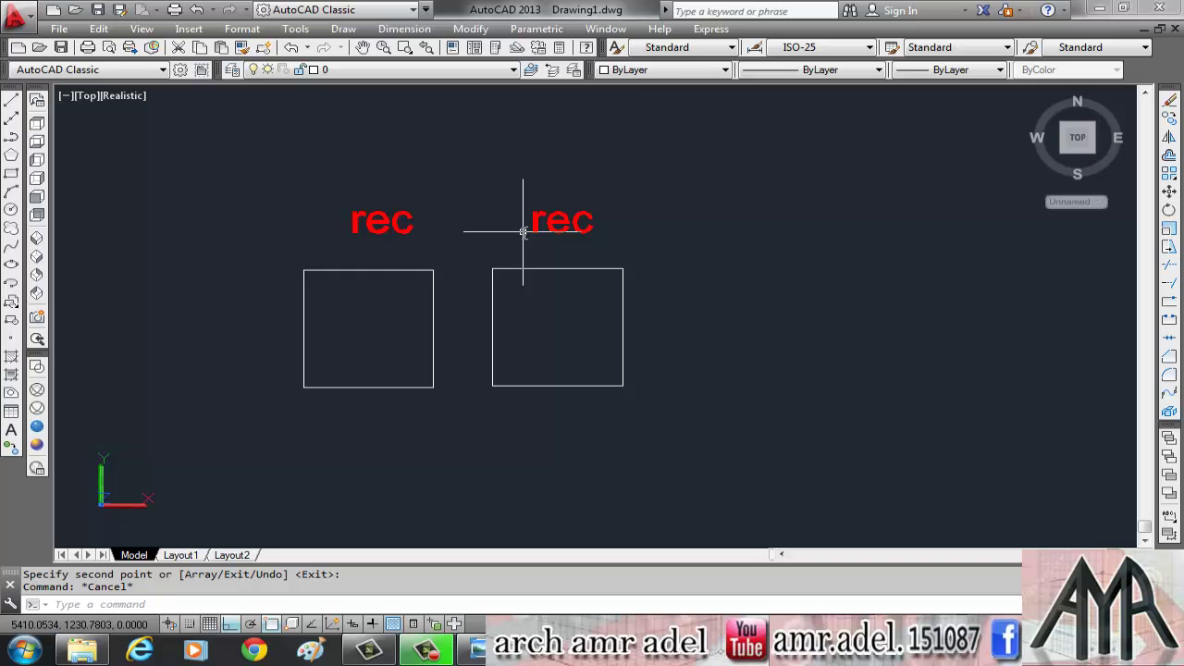
- Change the copied label's contents from 'rec' to 'pl' via the Properties panel
key("ctrl+1")
left_click(528, 223)
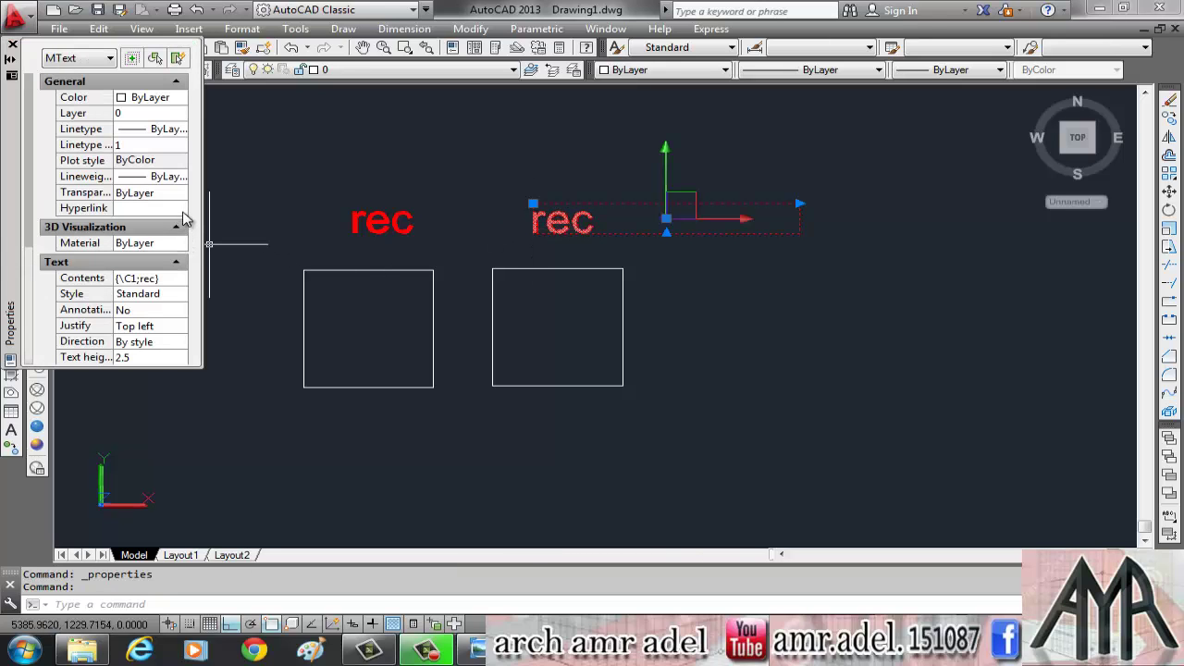
left_click(179, 279)
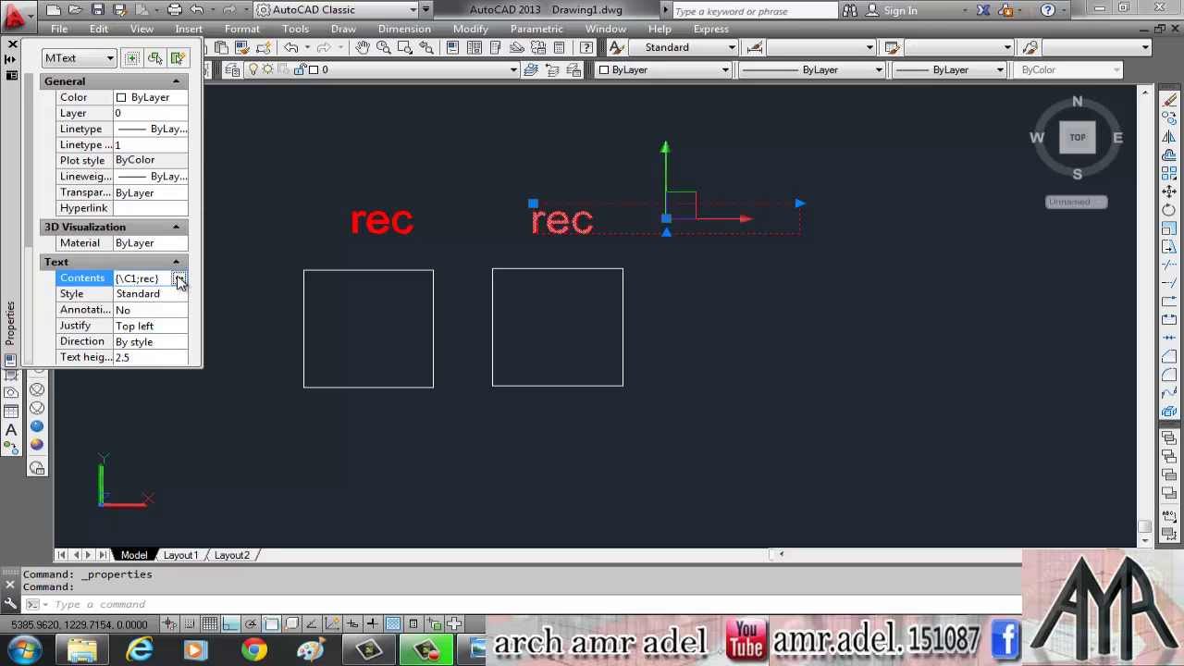
left_click(180, 280)
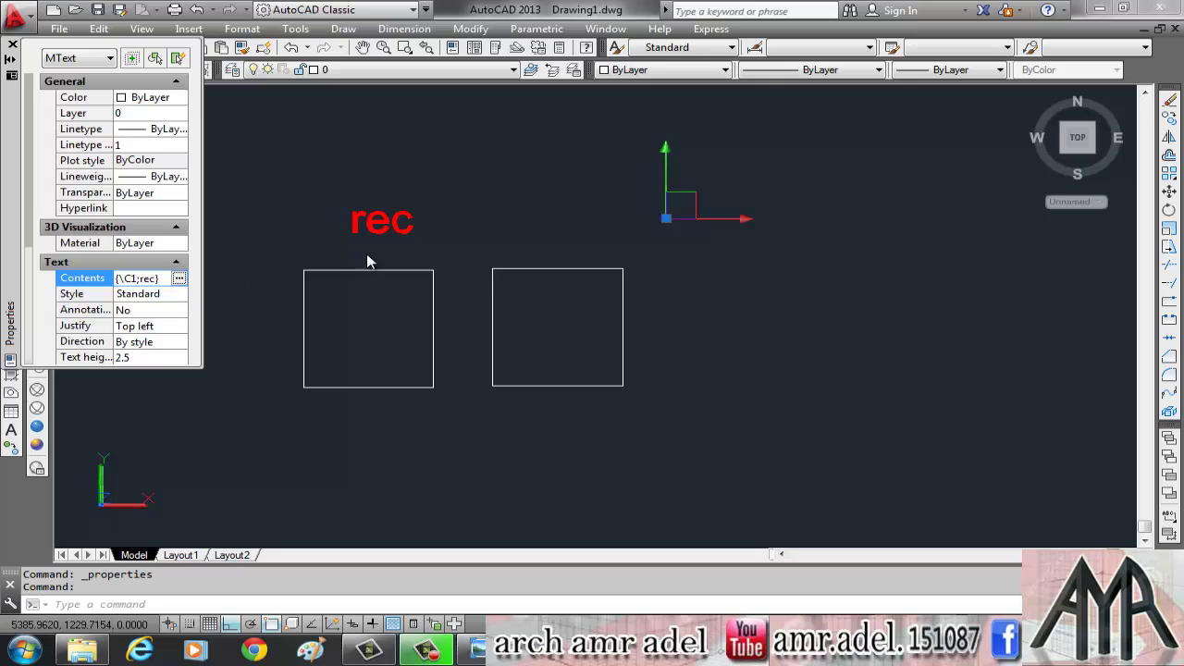
double_click(571, 238)
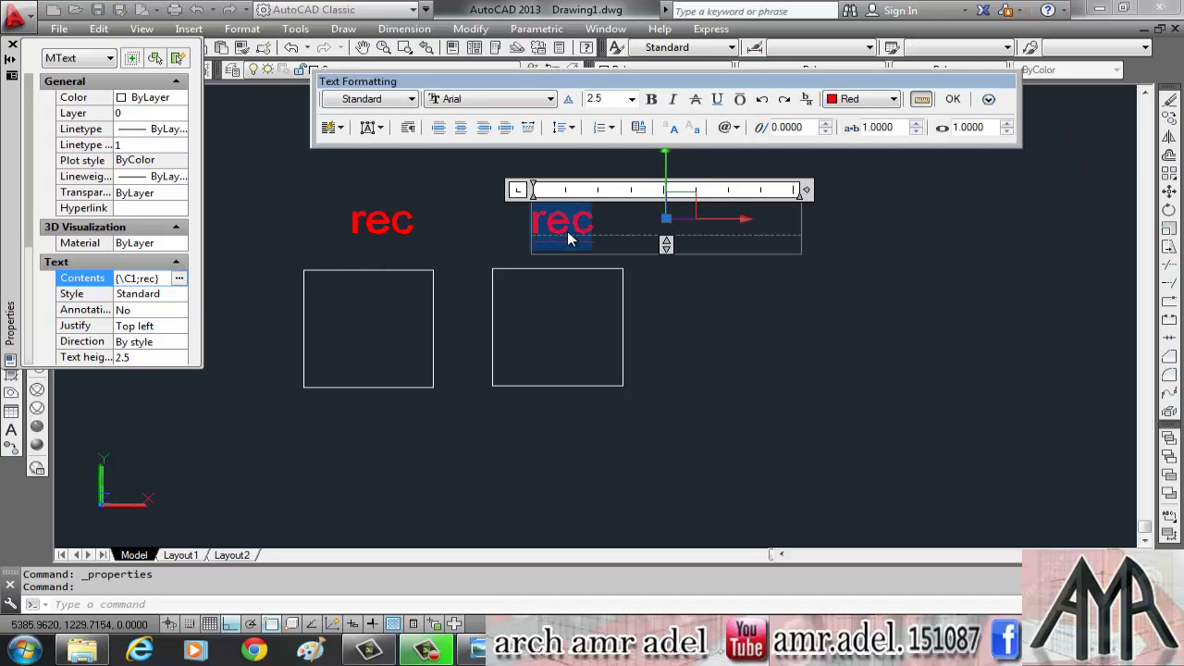
type("pl")
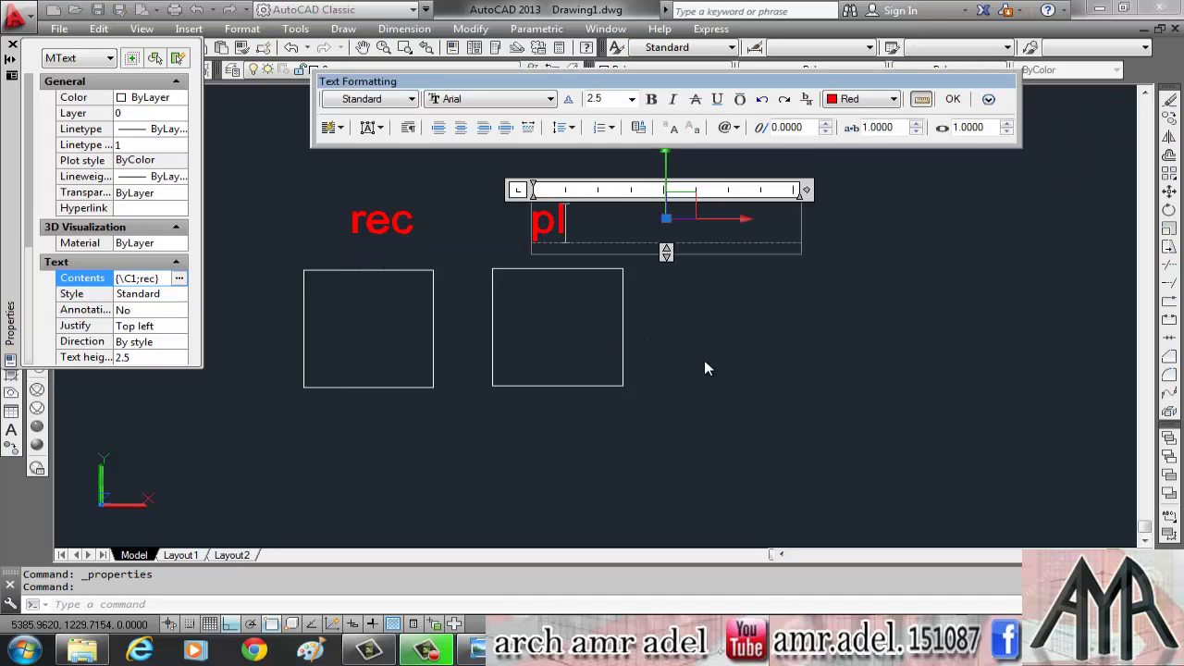
left_click(704, 368)
key("Escape")
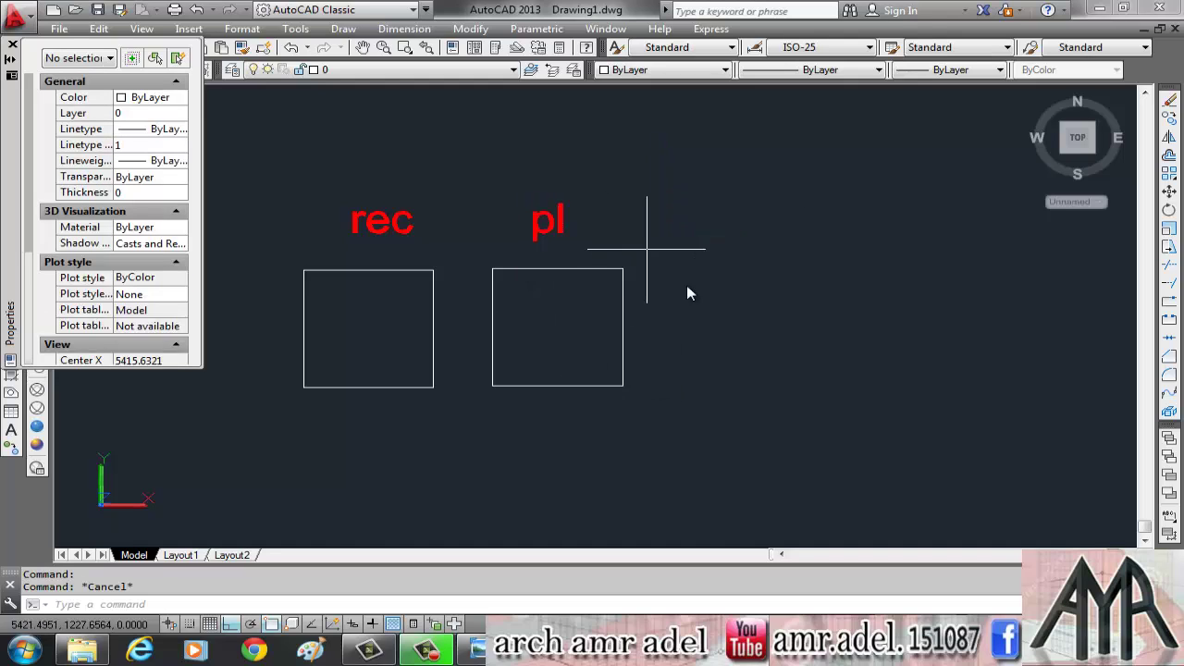
middle_click_drag(686, 290, 639, 287)
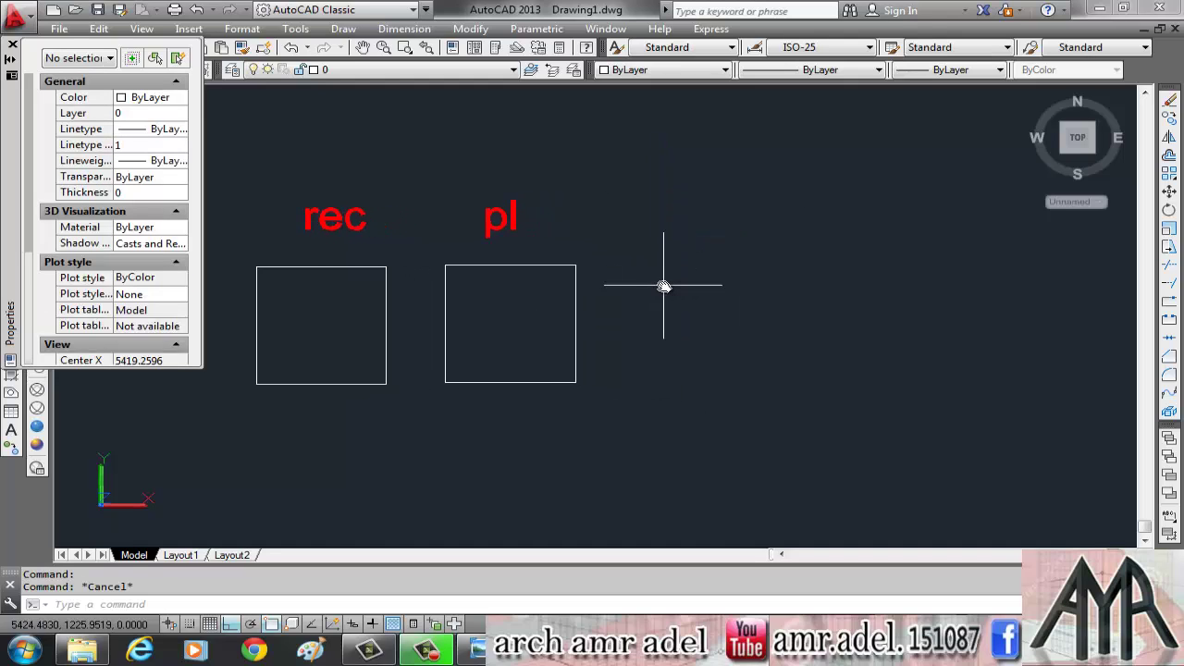
- Draw the third square from four 10-unit lines to the right of the second square
key("Escape")
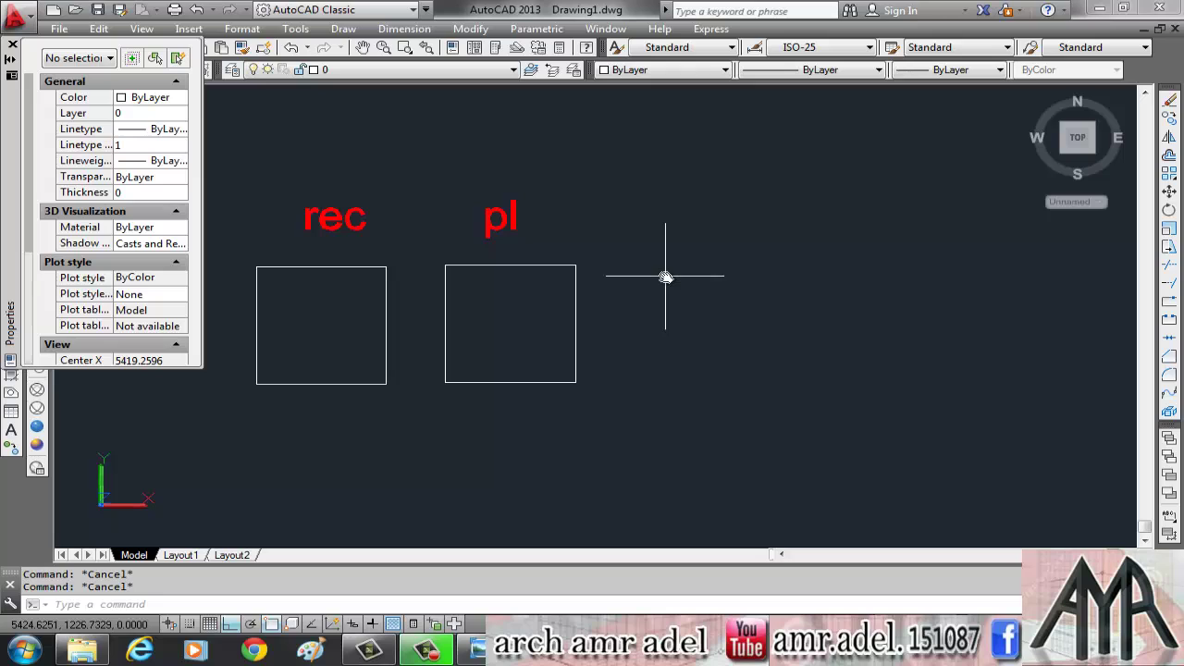
type("L")
key("Return")
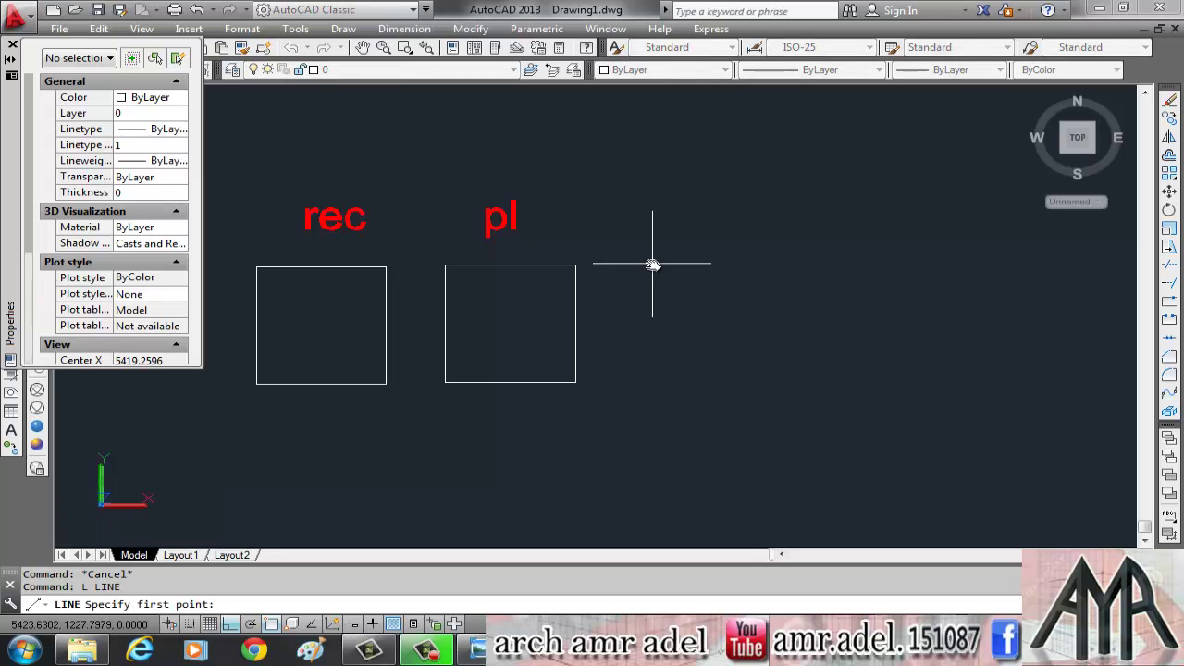
left_click(653, 264)
type("10")
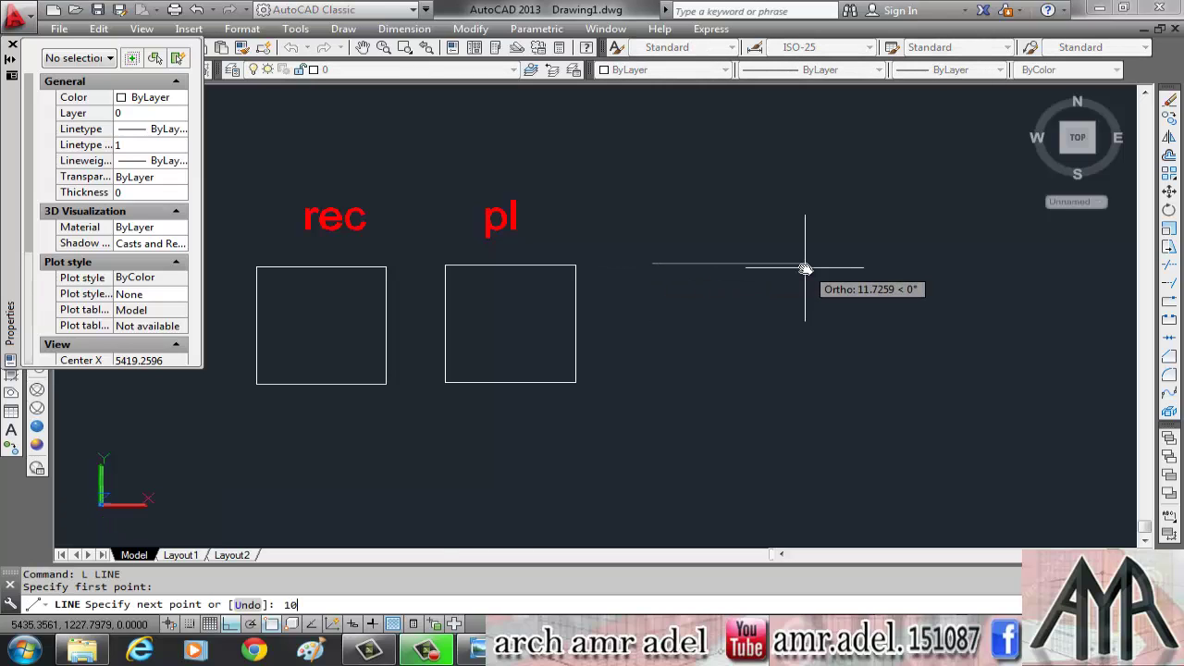
key("Return")
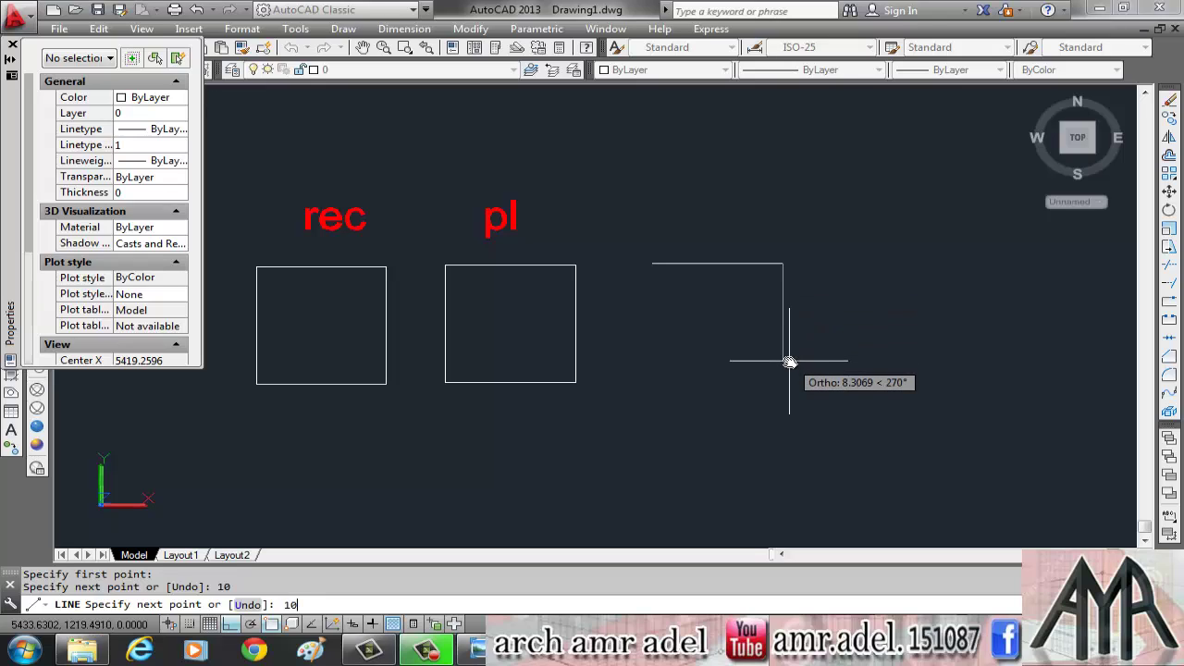
key("Return")
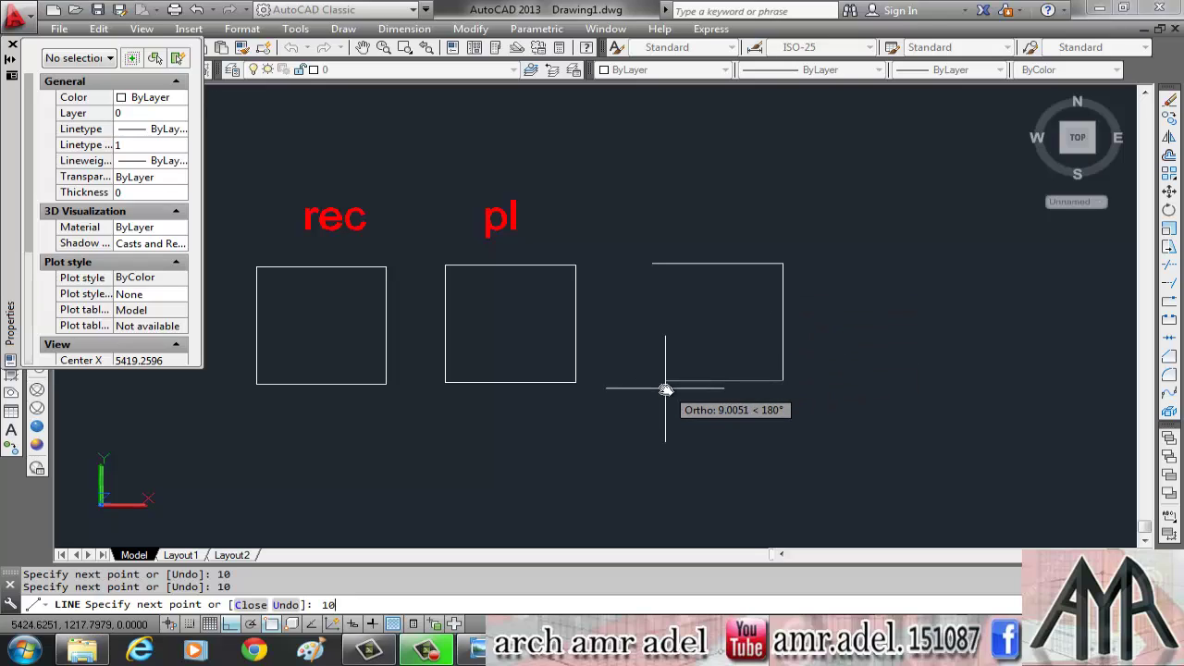
key("Return")
type("1")
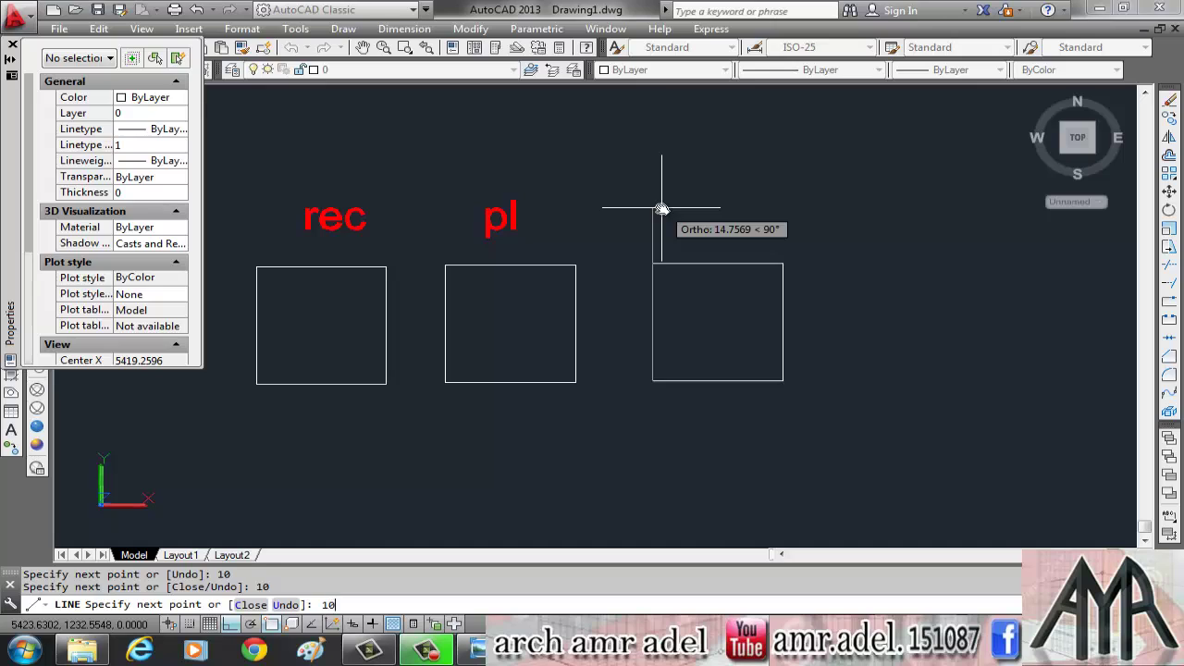
key("Return")
key("Return")
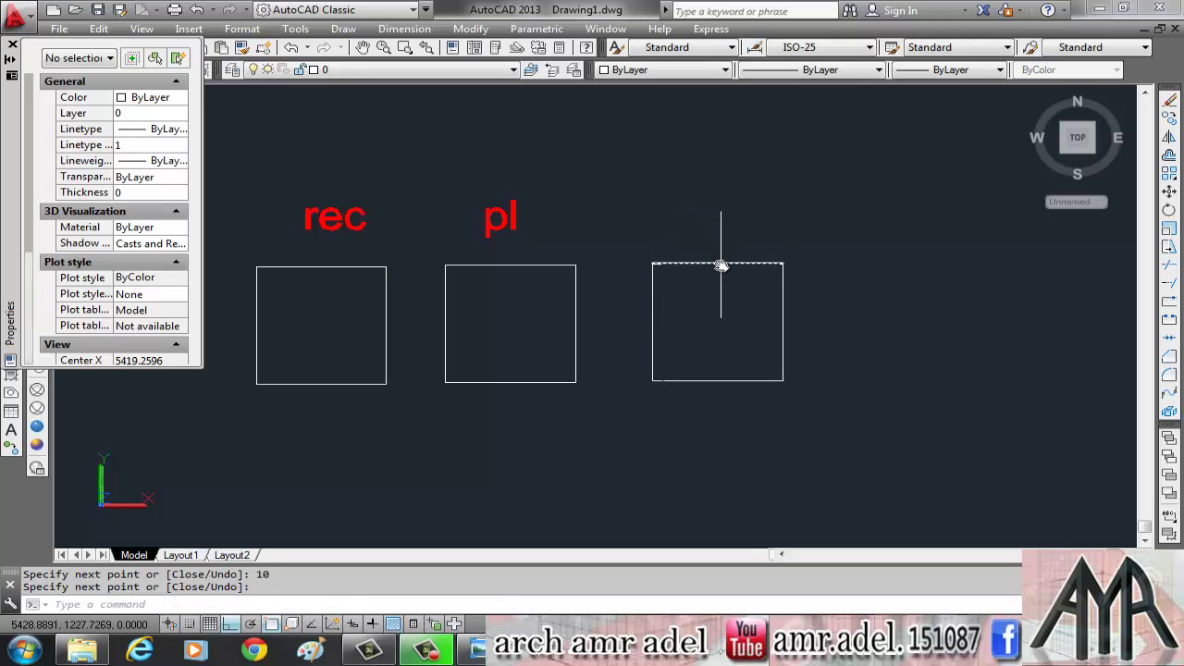
key("Escape")
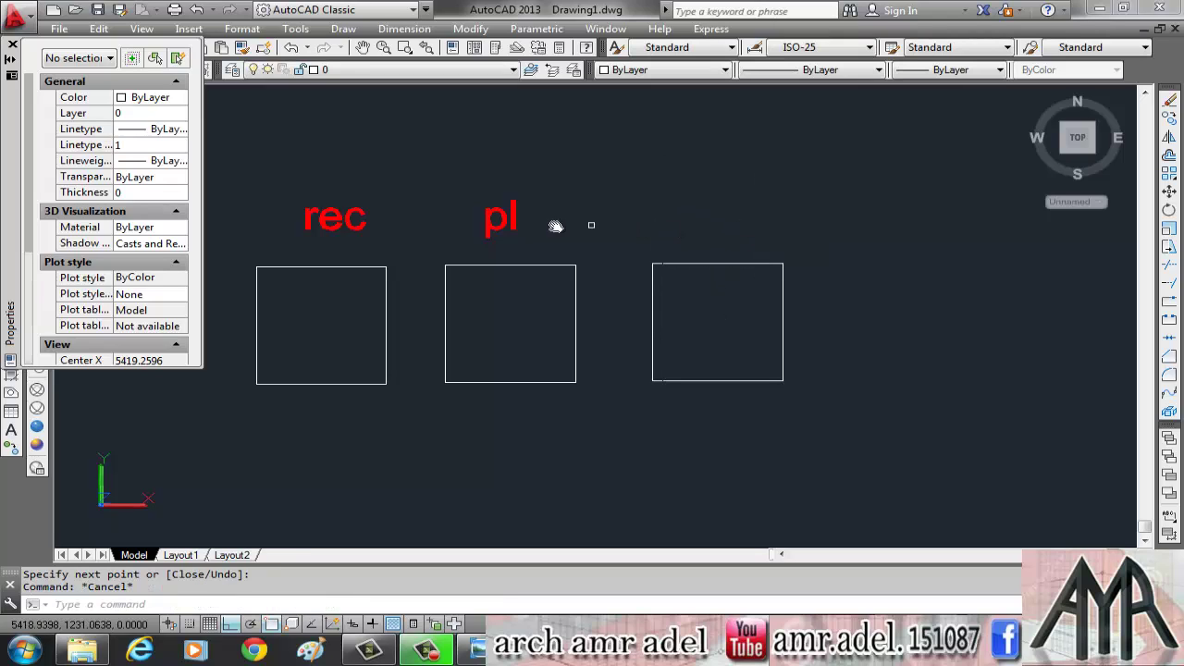
- Copy the red 'pl' label to sit above the third square
type("co")
key("Return")
left_click(521, 219)
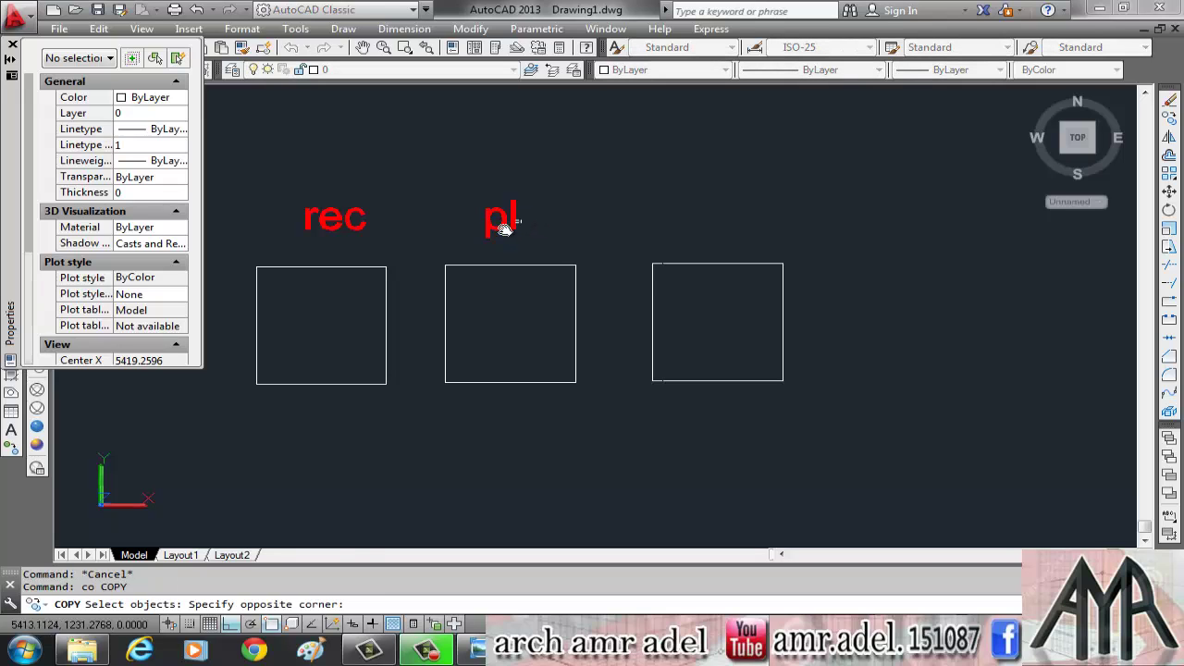
left_click(486, 232)
key("Return")
left_click(525, 239)
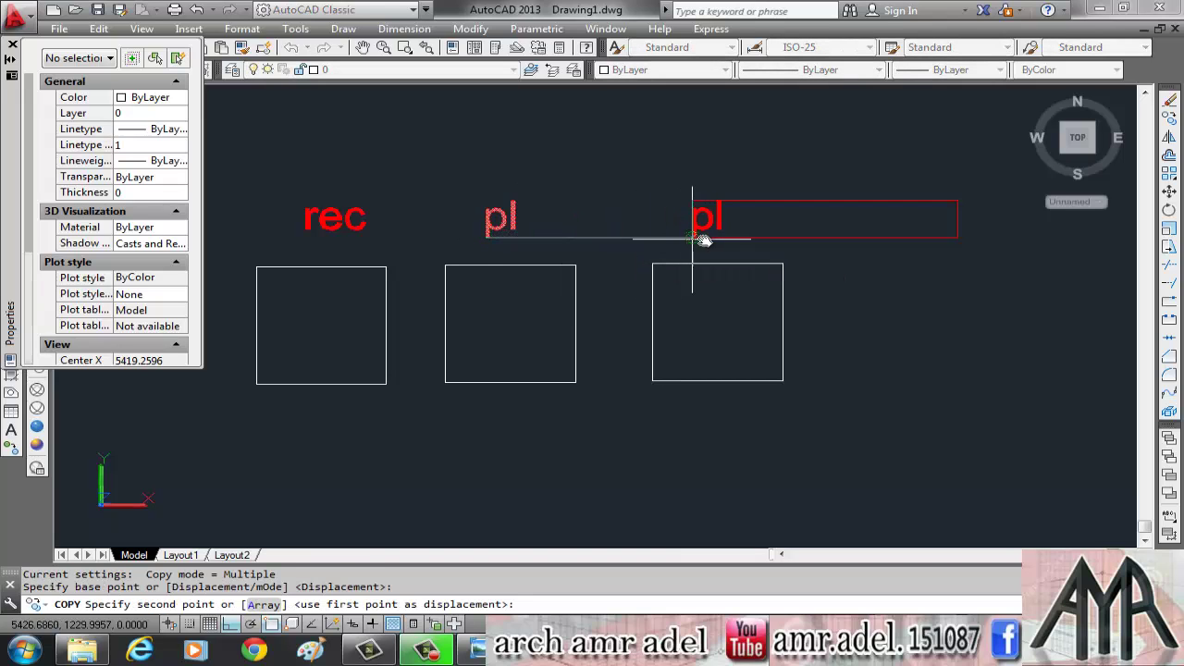
left_click(705, 238)
key("Return")
- Edit the copied label's contents from 'pl' to 'l' in the MText editor
left_click(703, 231)
key("Return")
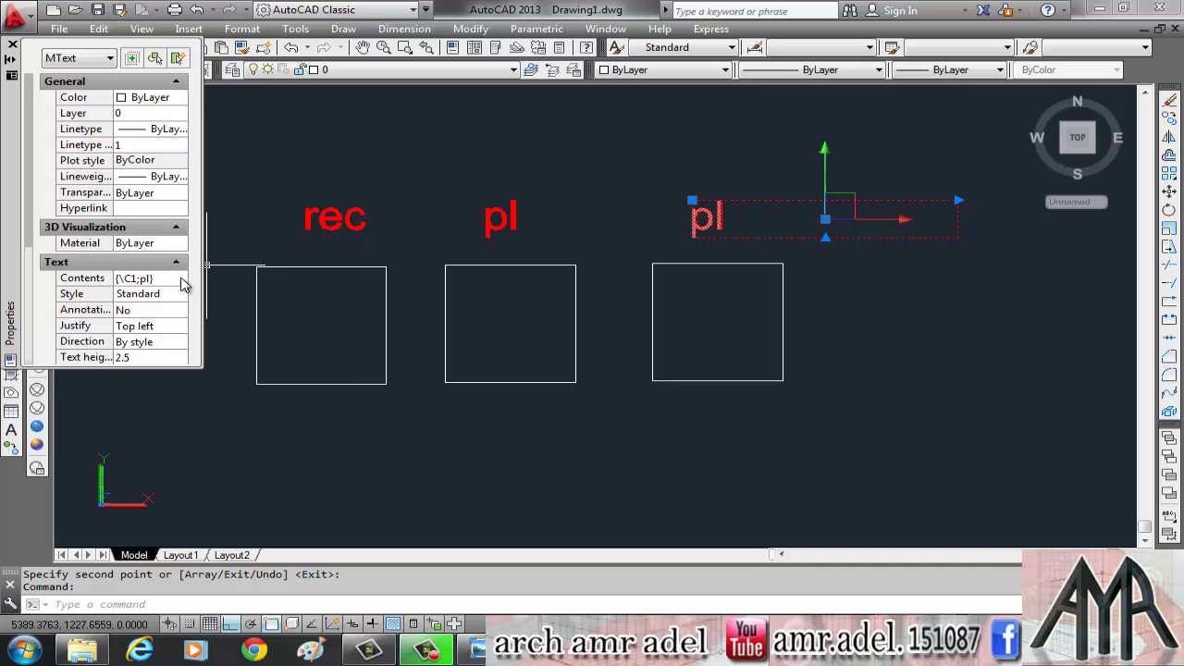
left_click(181, 278)
left_click(180, 278)
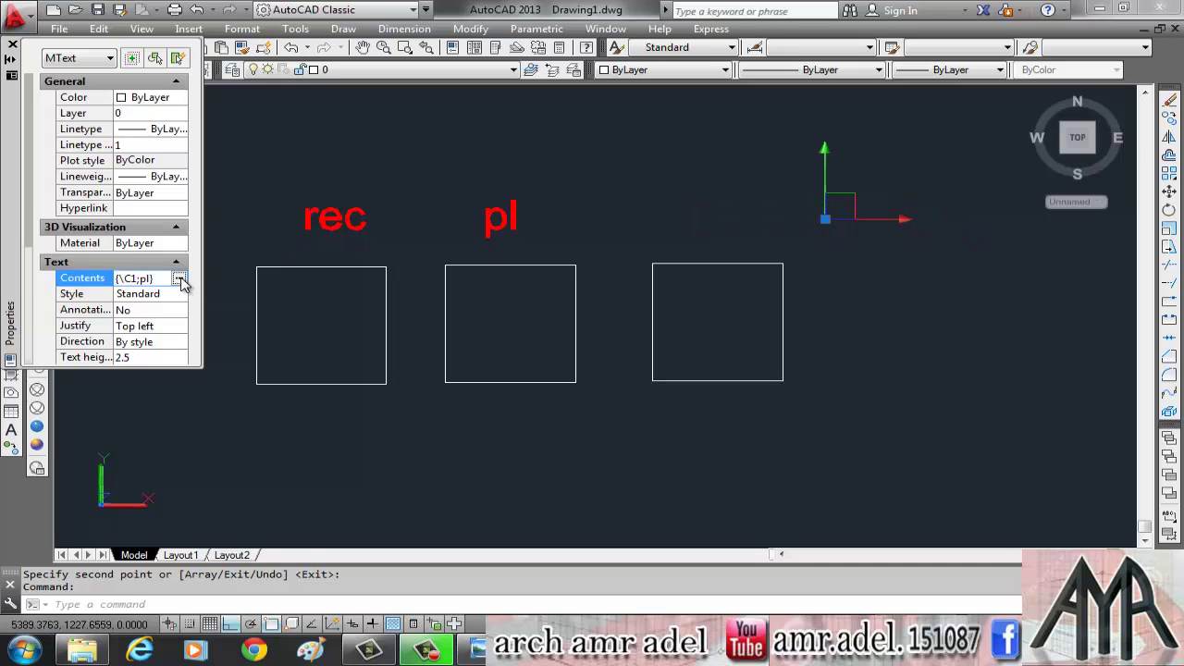
double_click(703, 226)
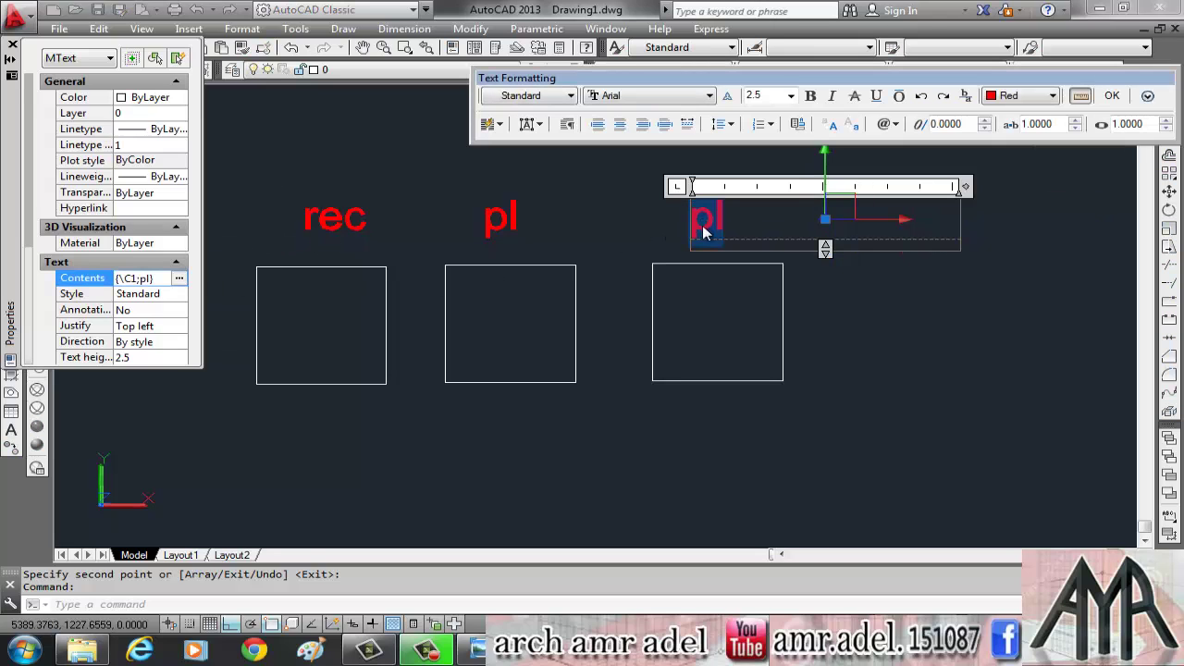
key("Delete")
left_click(807, 415)
key("Escape")
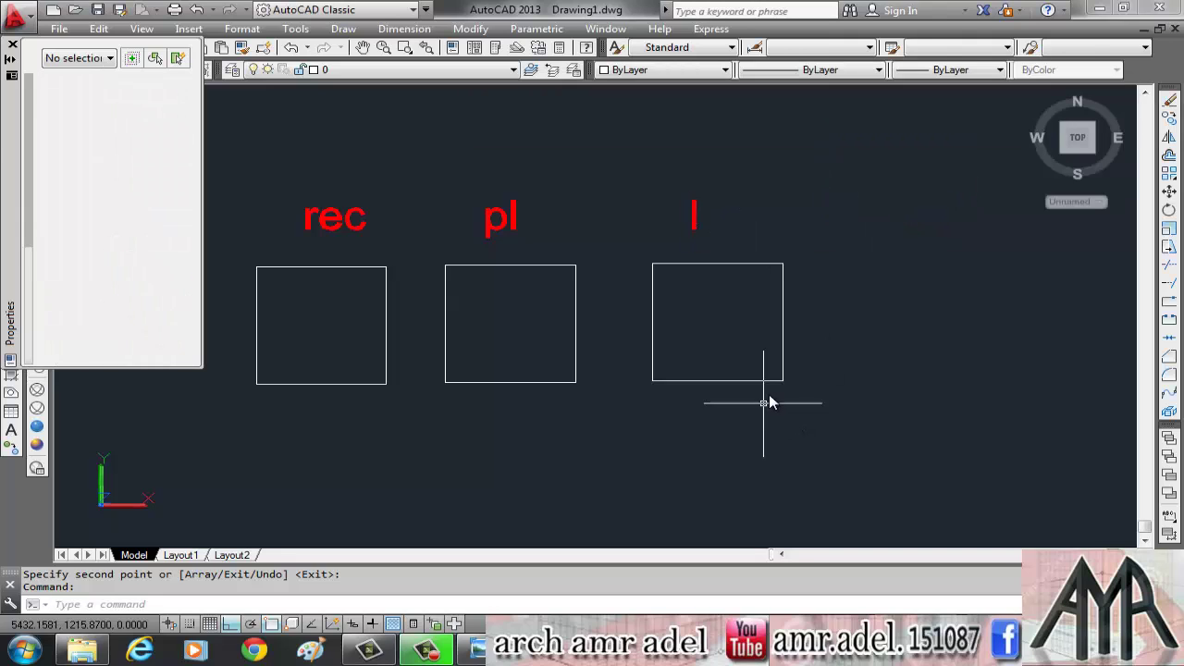
scroll(801, 325, "down", 2)
middle_click_drag(801, 326, 719, 354)
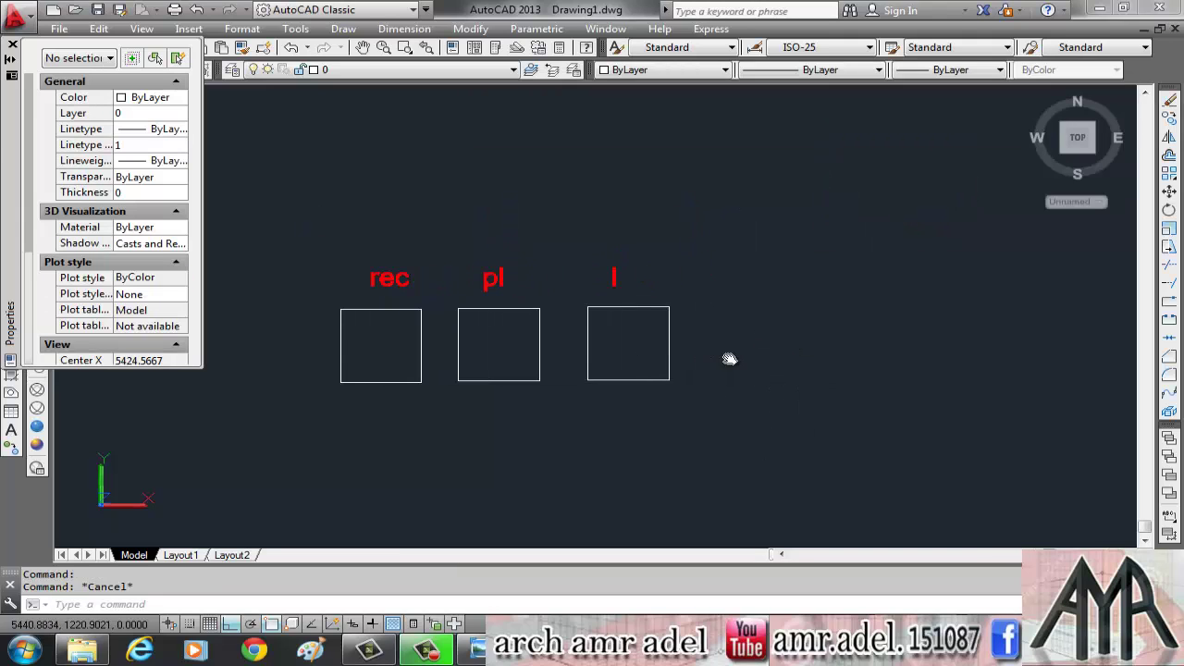
key("Escape")
type("co")
key("Return")
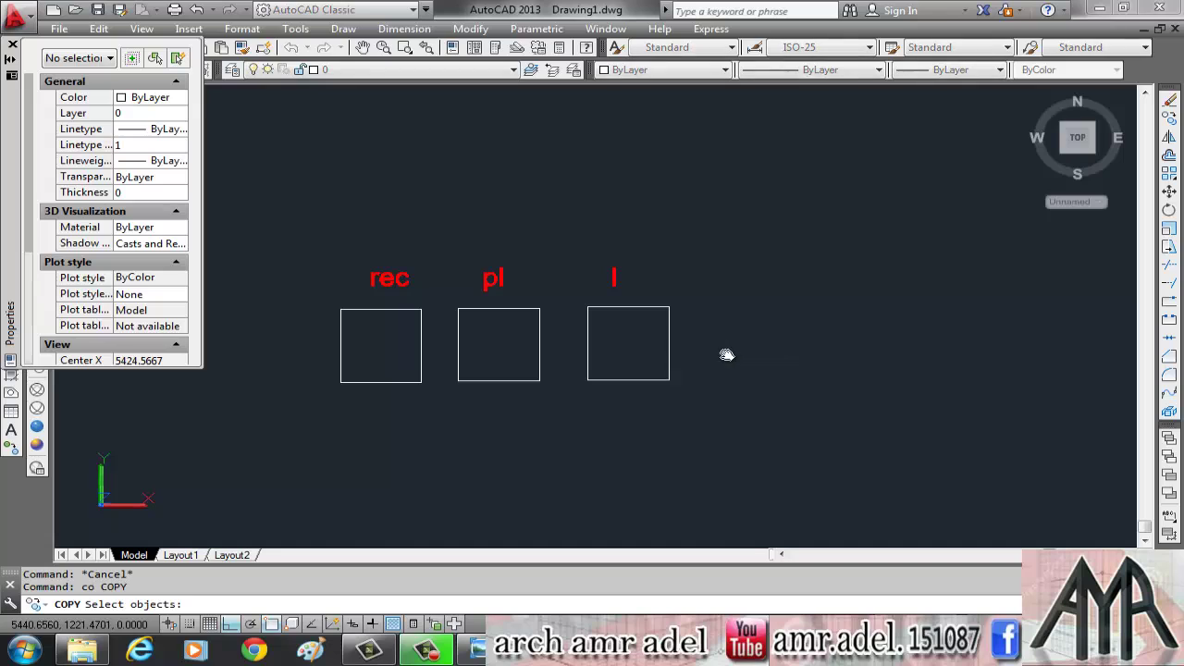
key("Escape")
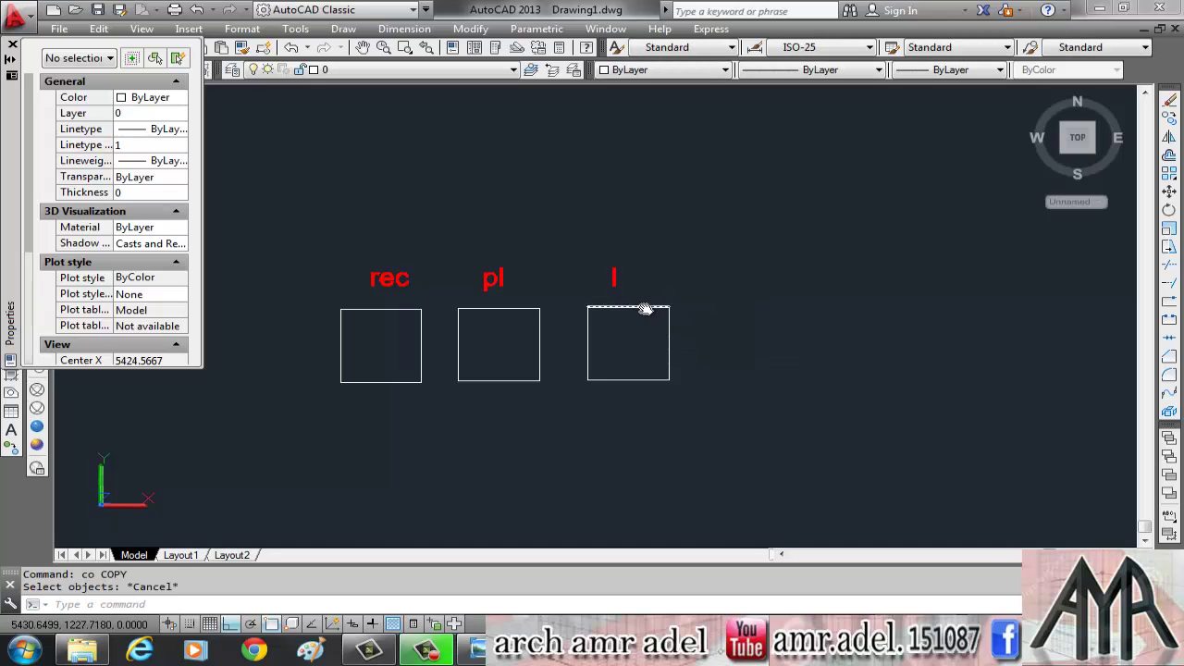
left_click(642, 306)
left_click(681, 337)
left_click(644, 349)
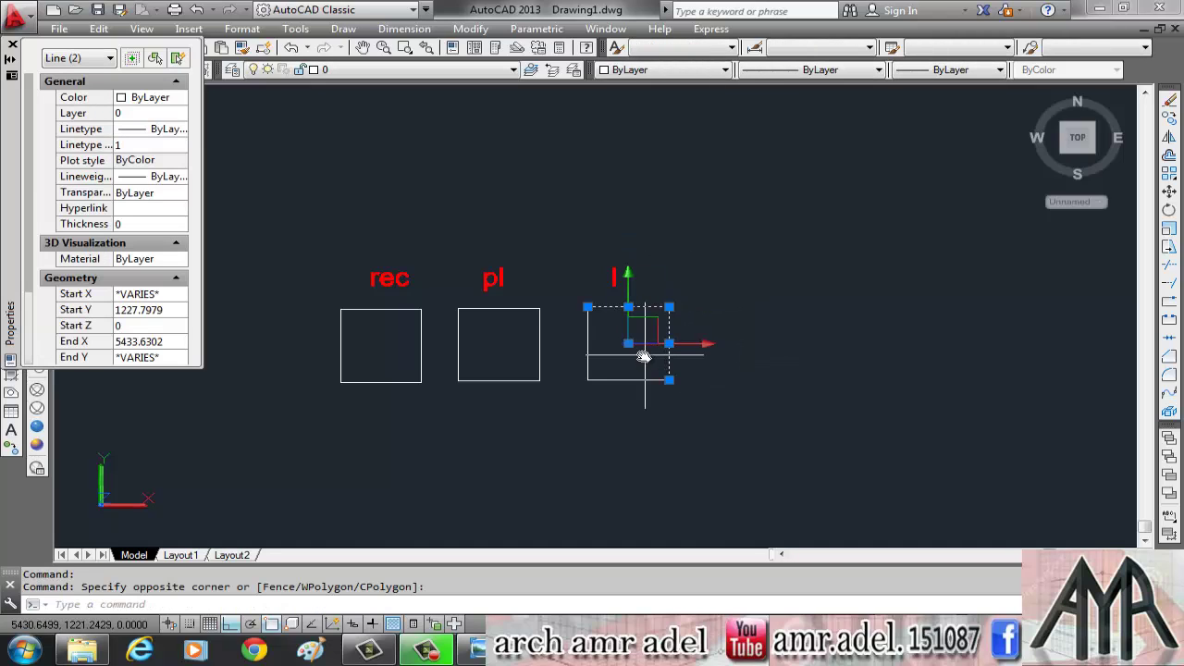
left_click(624, 396)
left_click(587, 361)
left_click(587, 361)
left_click(552, 357)
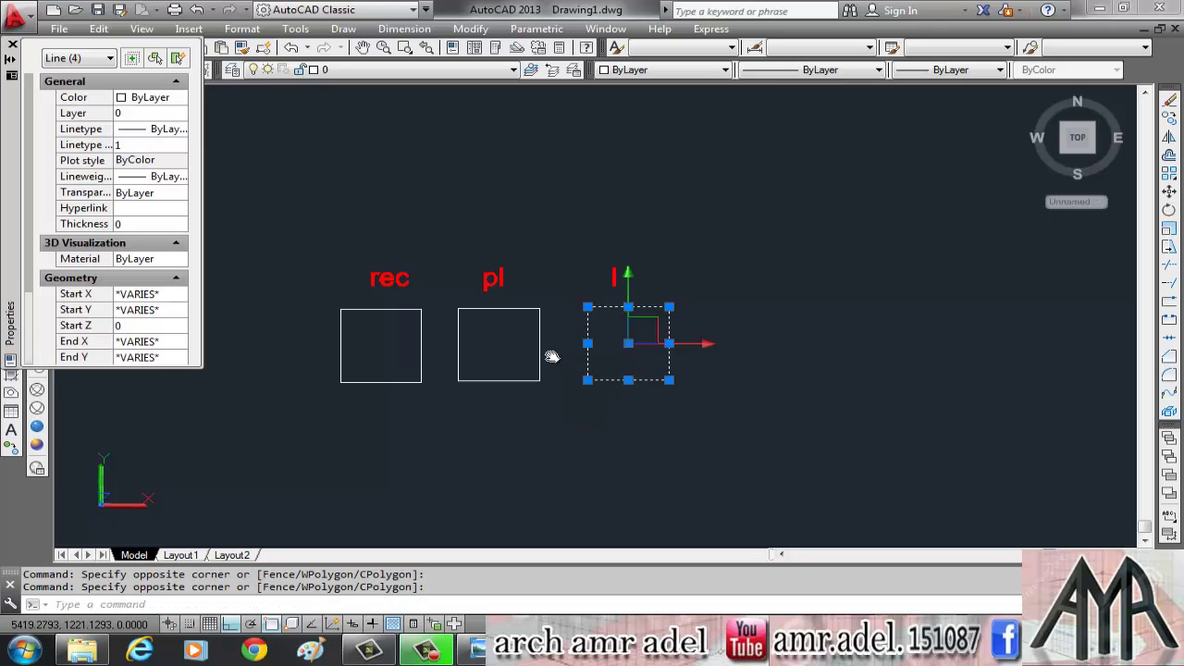
key("Escape")
left_click(540, 343)
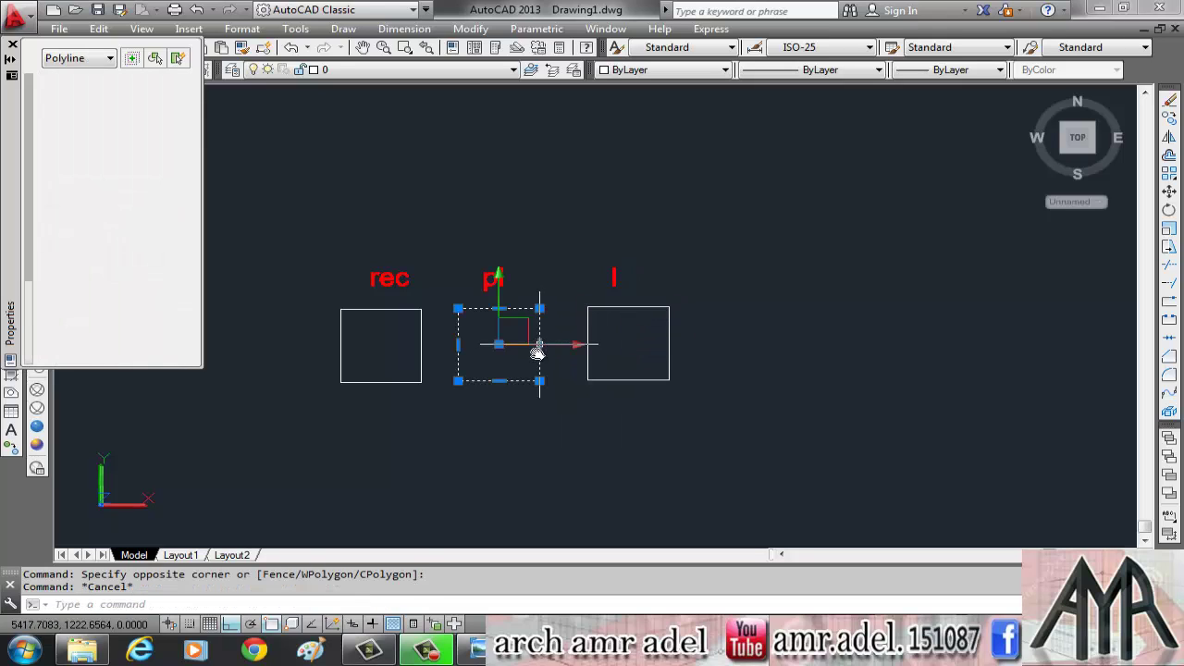
key("Escape")
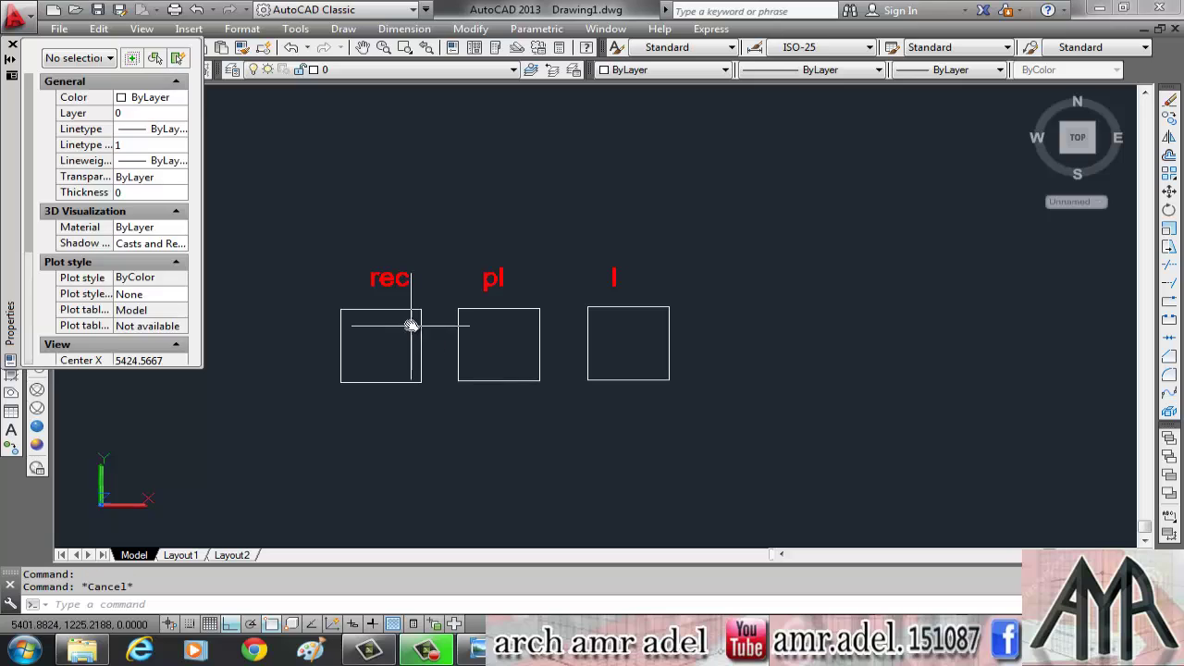
left_click(421, 330)
left_click(455, 338)
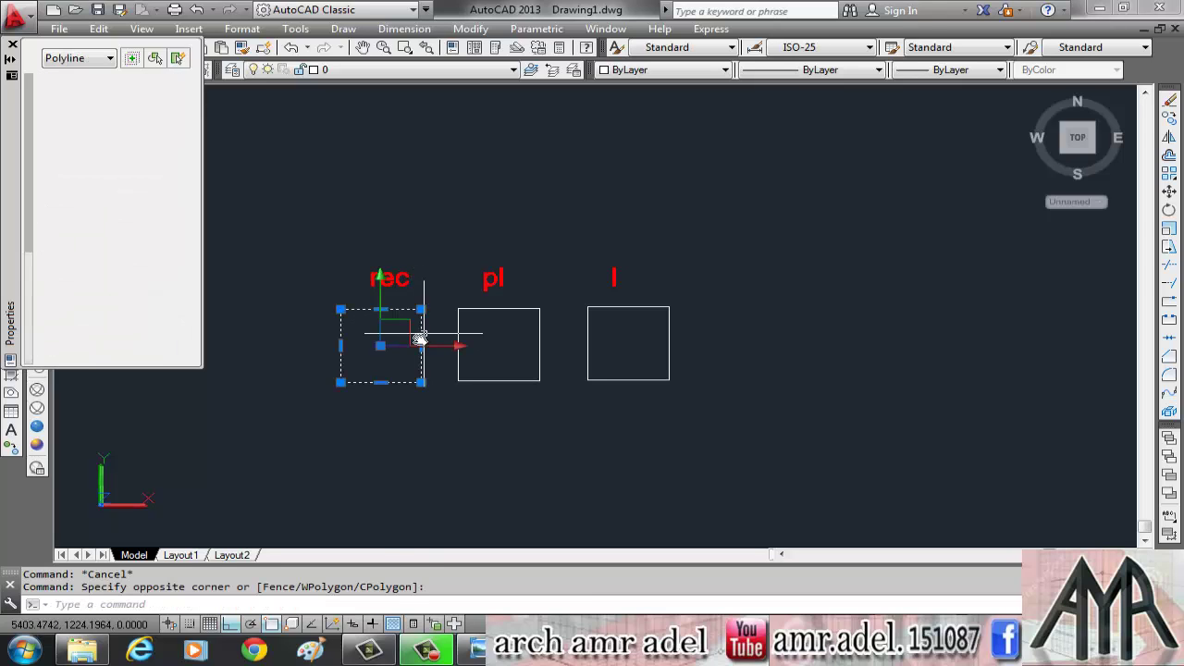
key("Escape")
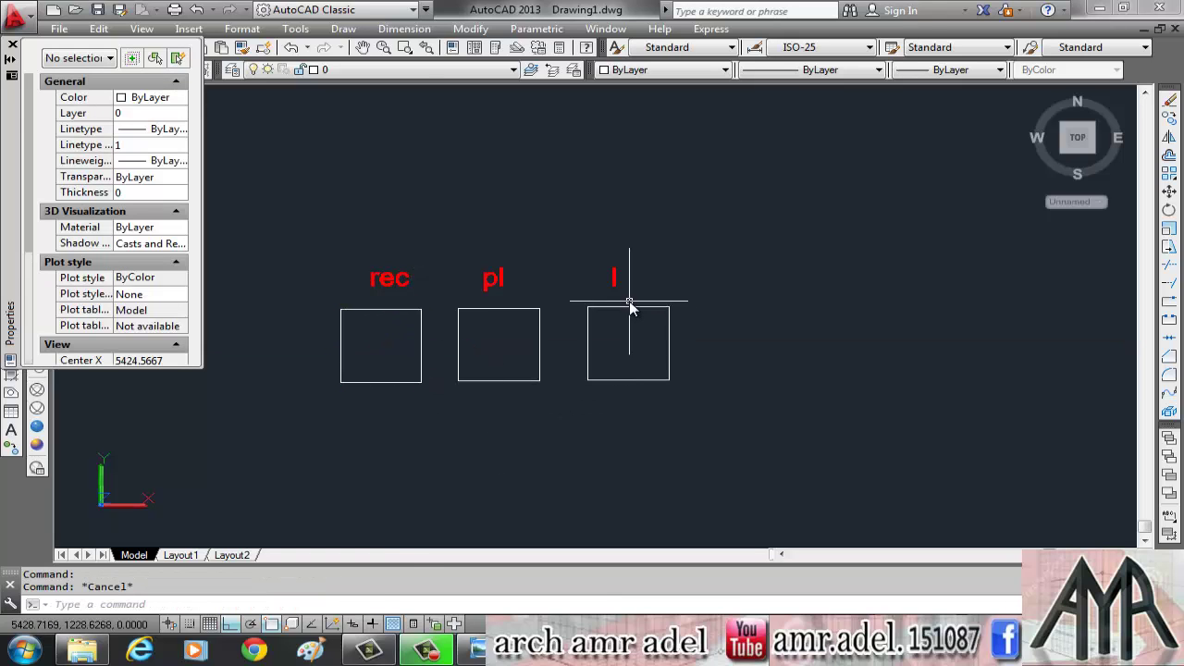
left_click(629, 305)
left_click(618, 331)
left_click(586, 344)
left_click(577, 344)
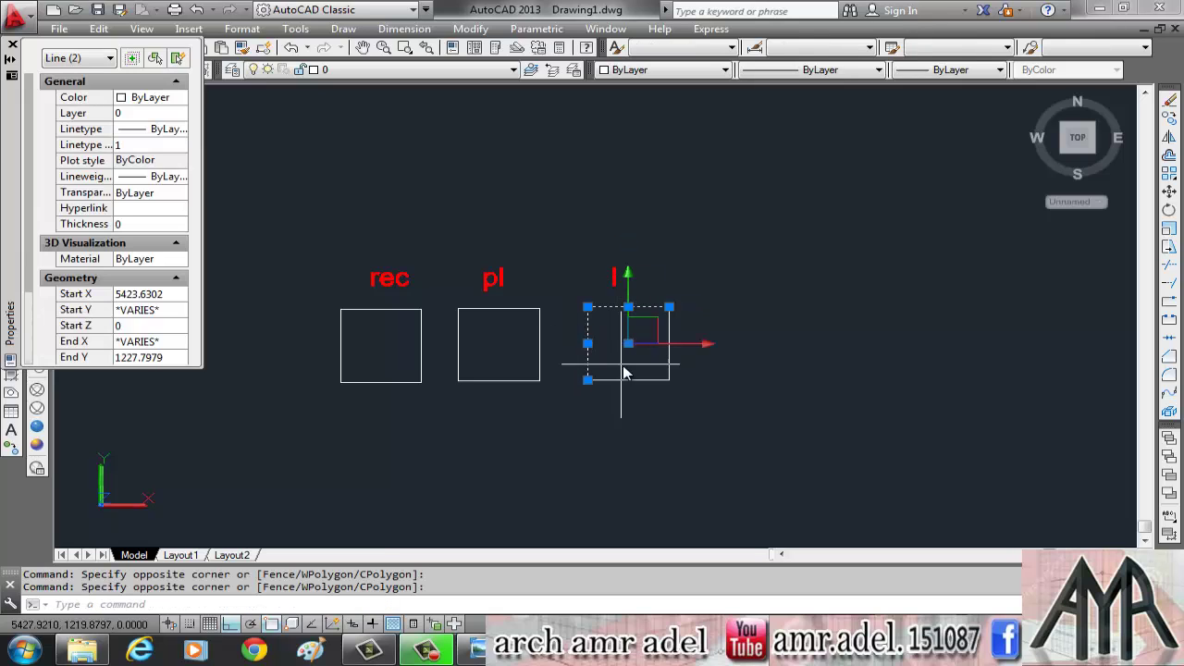
key("Escape")
type("c")
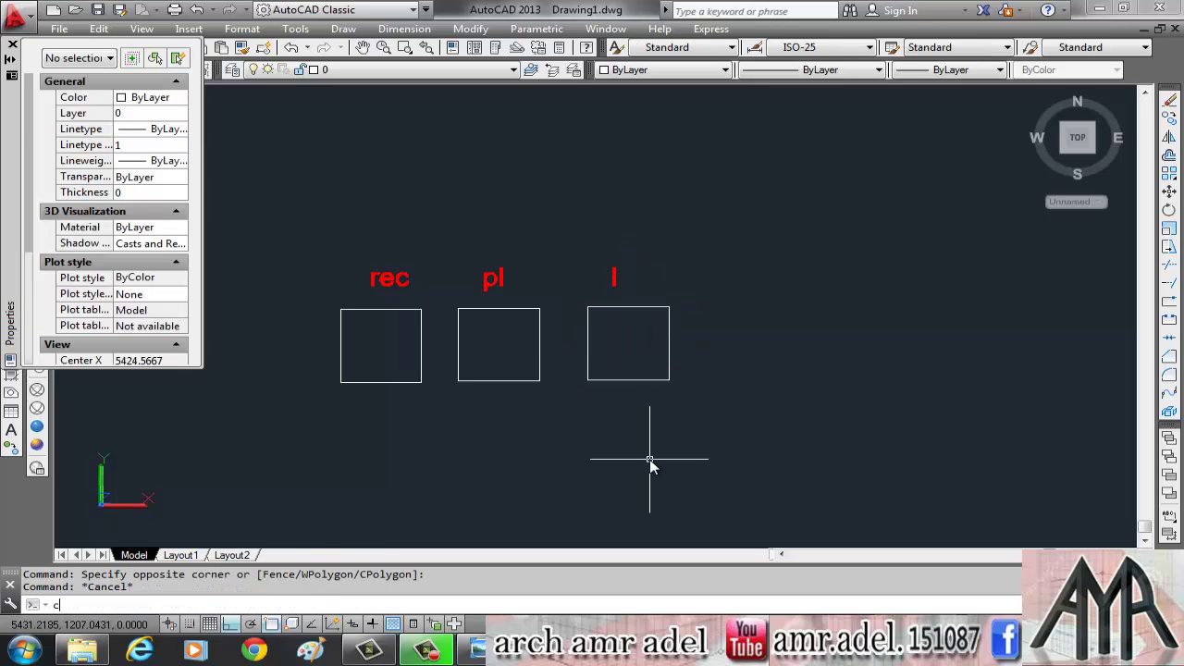
type("o")
- Copy the third square twice further right to create the fourth and fifth squares
key("Return")
left_click(705, 297)
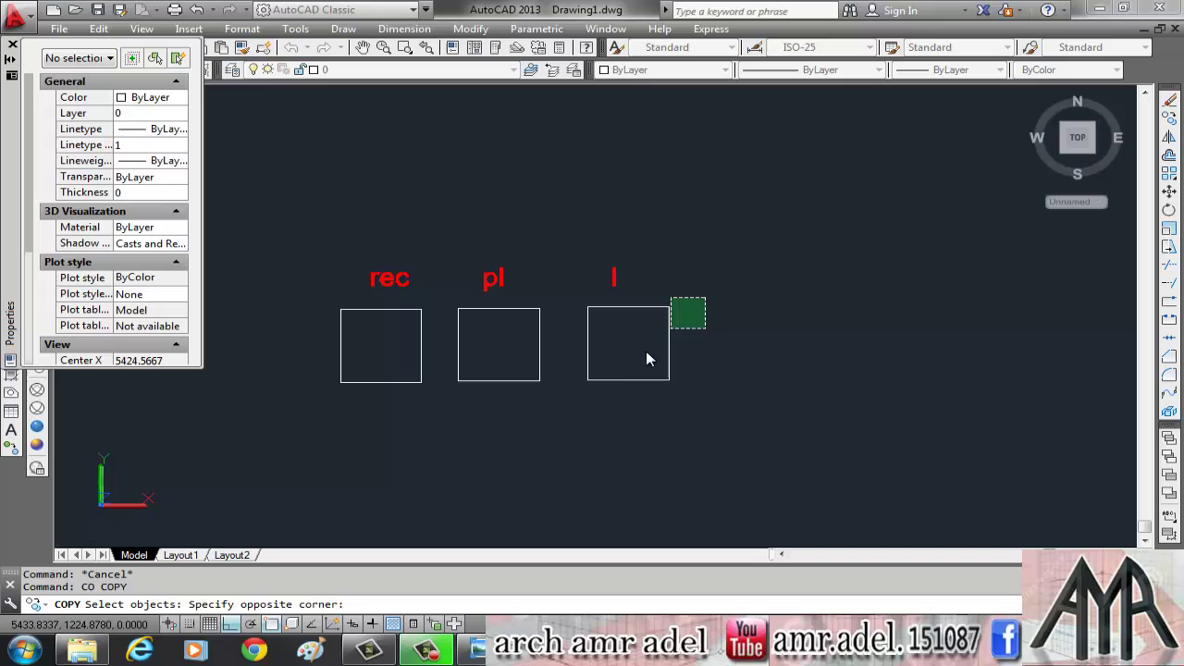
left_click(589, 429)
key("Return")
left_click(604, 426)
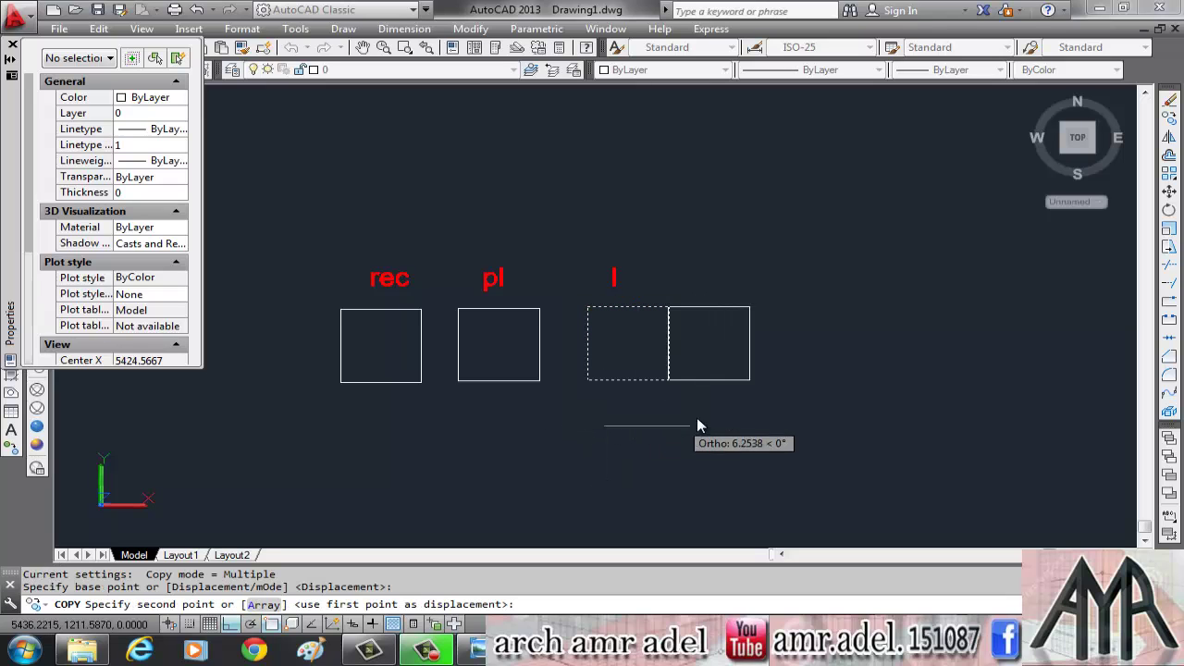
left_click(773, 425)
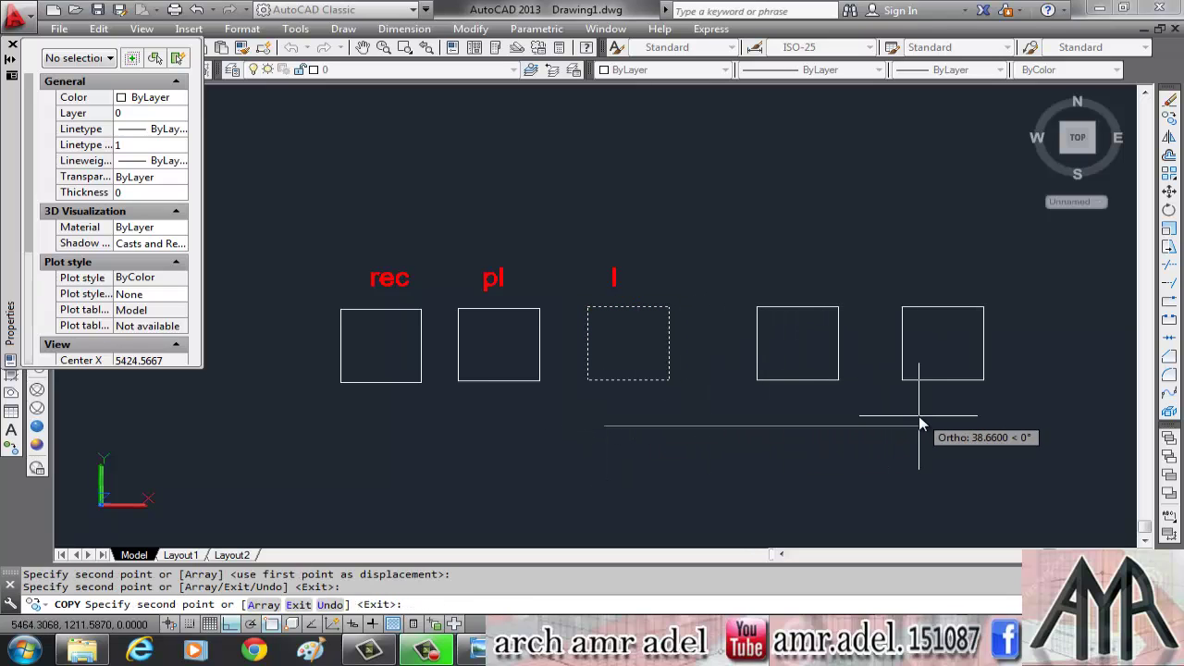
left_click(921, 423)
key("Escape")
middle_click_drag(798, 330, 652, 307)
key("Escape")
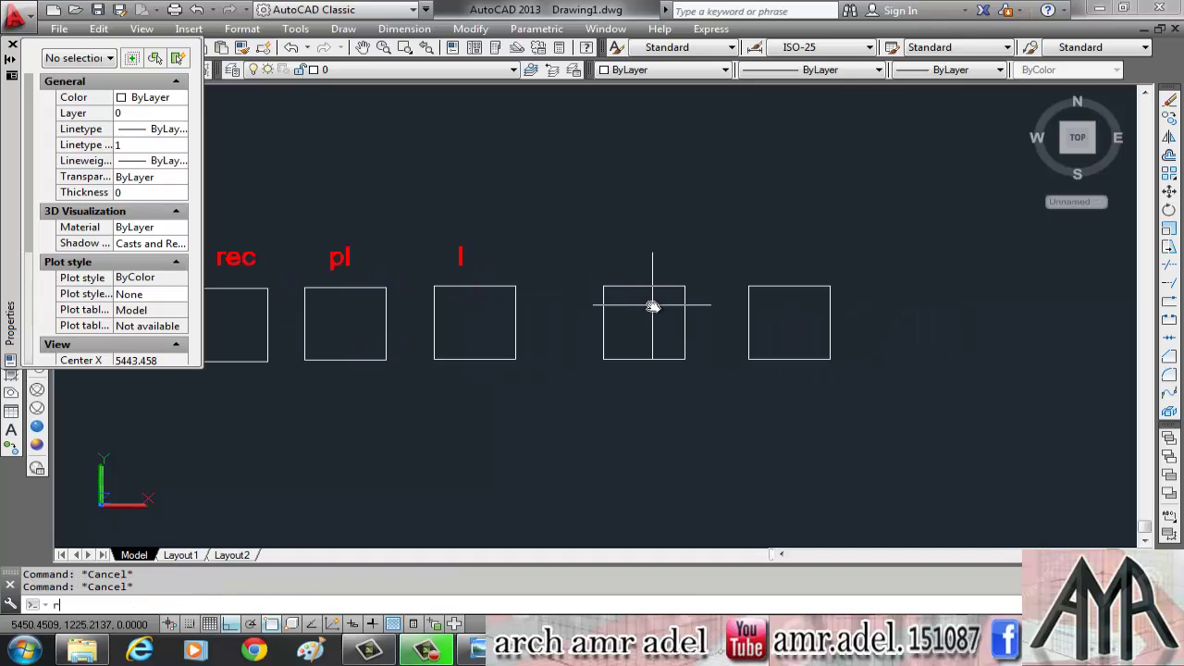
- Convert the fourth square's four edges into a filled region with REGION
type("eg")
key("Return")
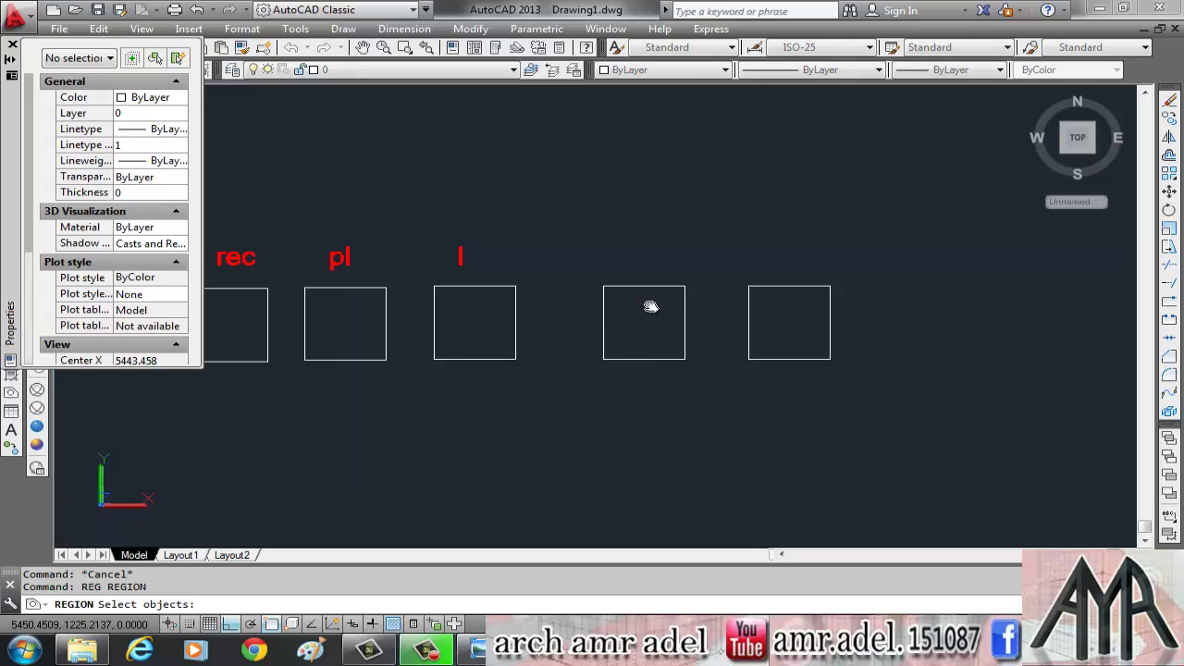
left_click(656, 285)
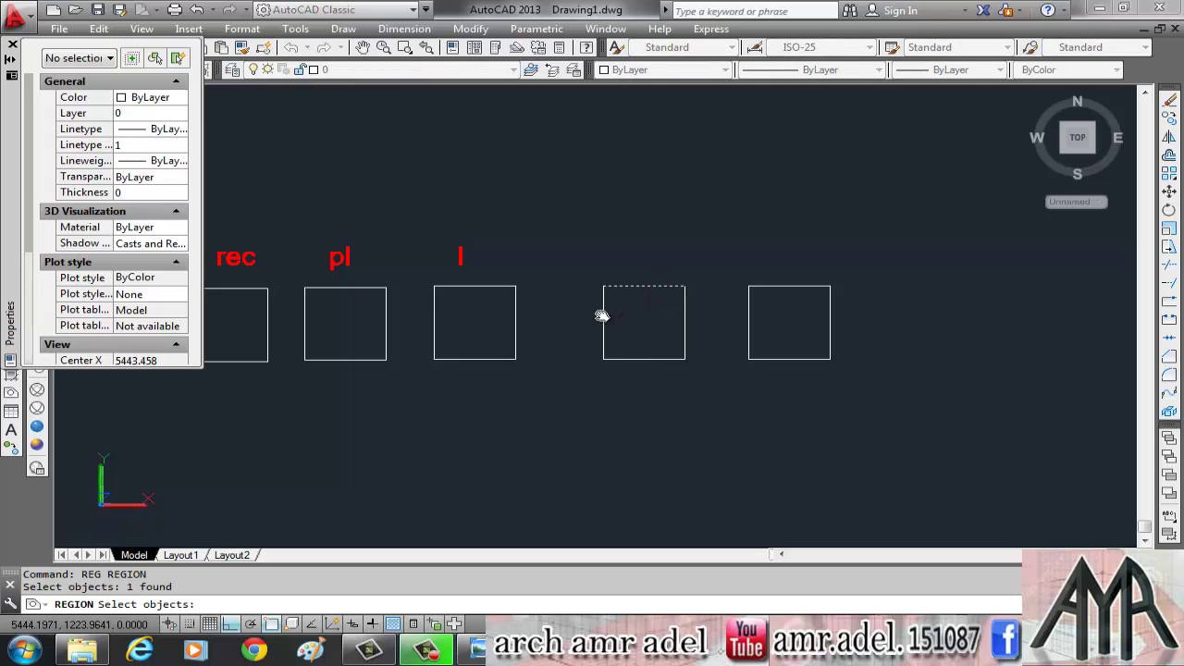
left_click(606, 313)
left_click(648, 359)
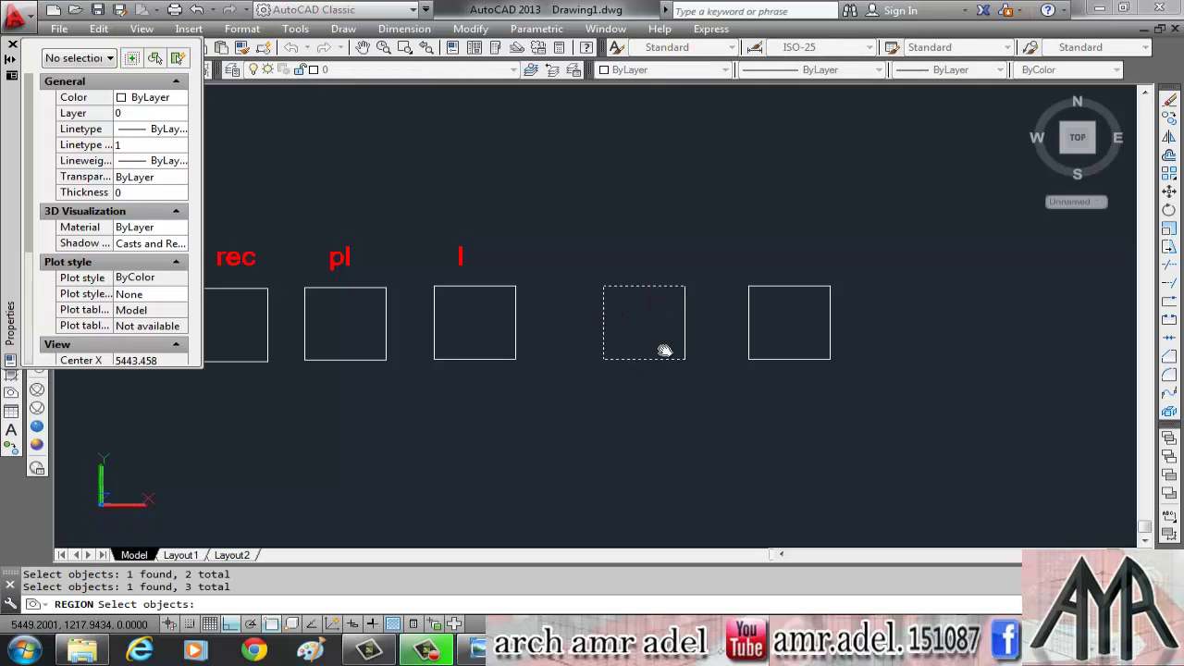
left_click(684, 333)
left_click(710, 260)
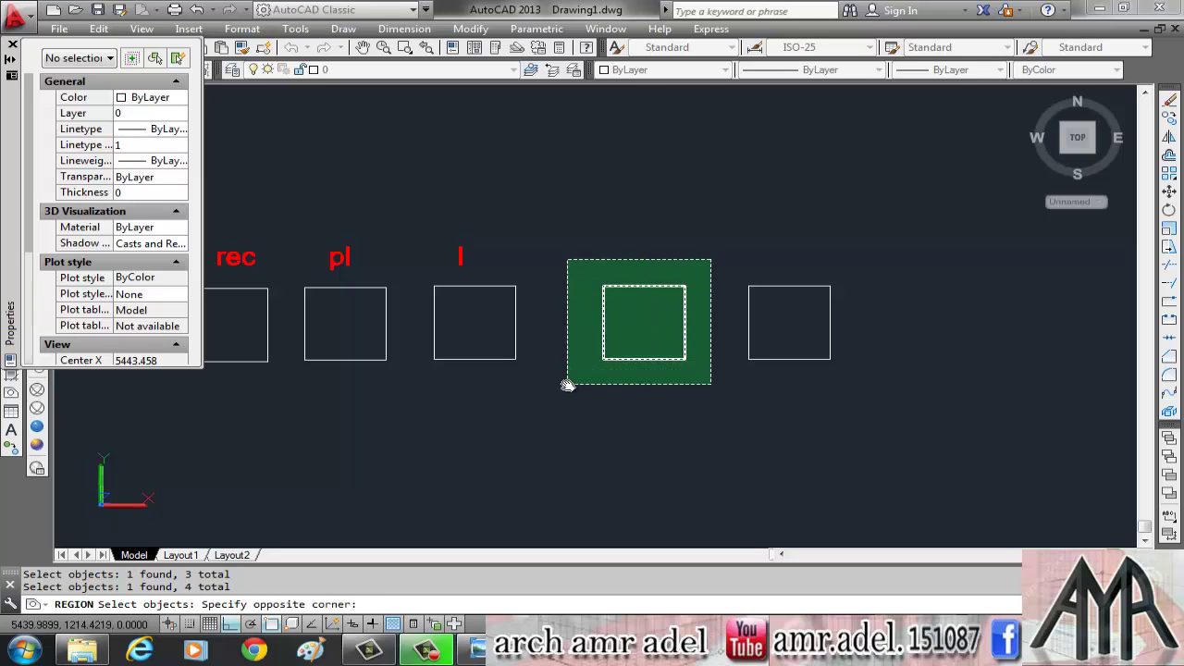
left_click(566, 389)
key("Return")
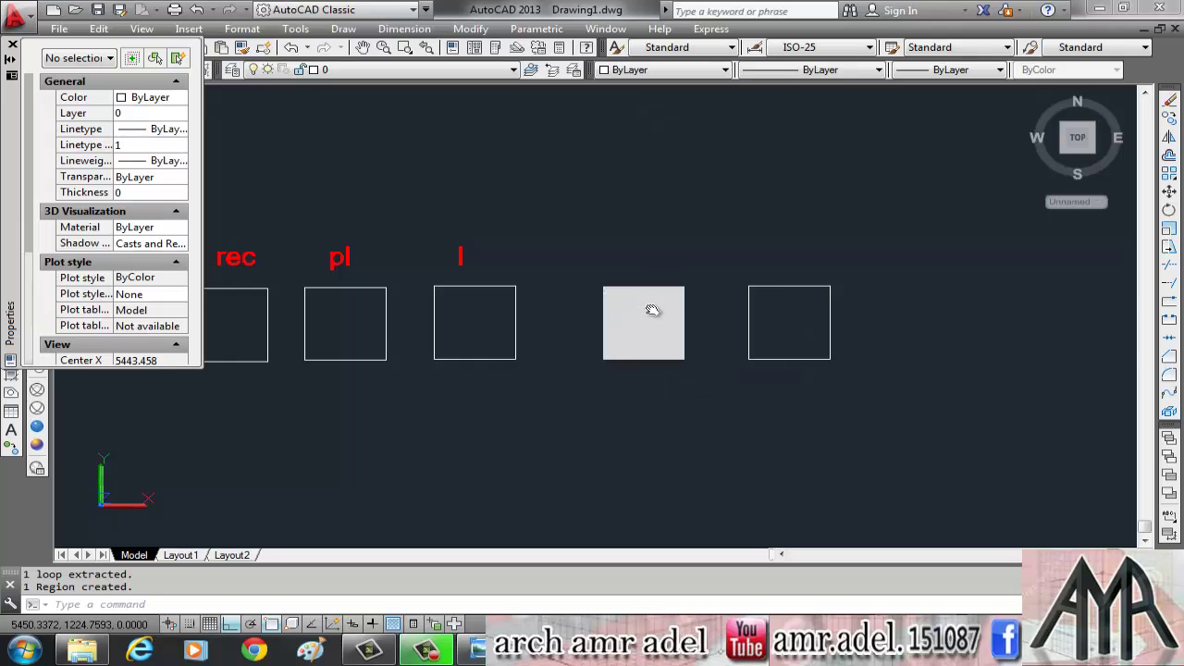
middle_click_drag(652, 311, 713, 316)
key("Escape")
type("c")
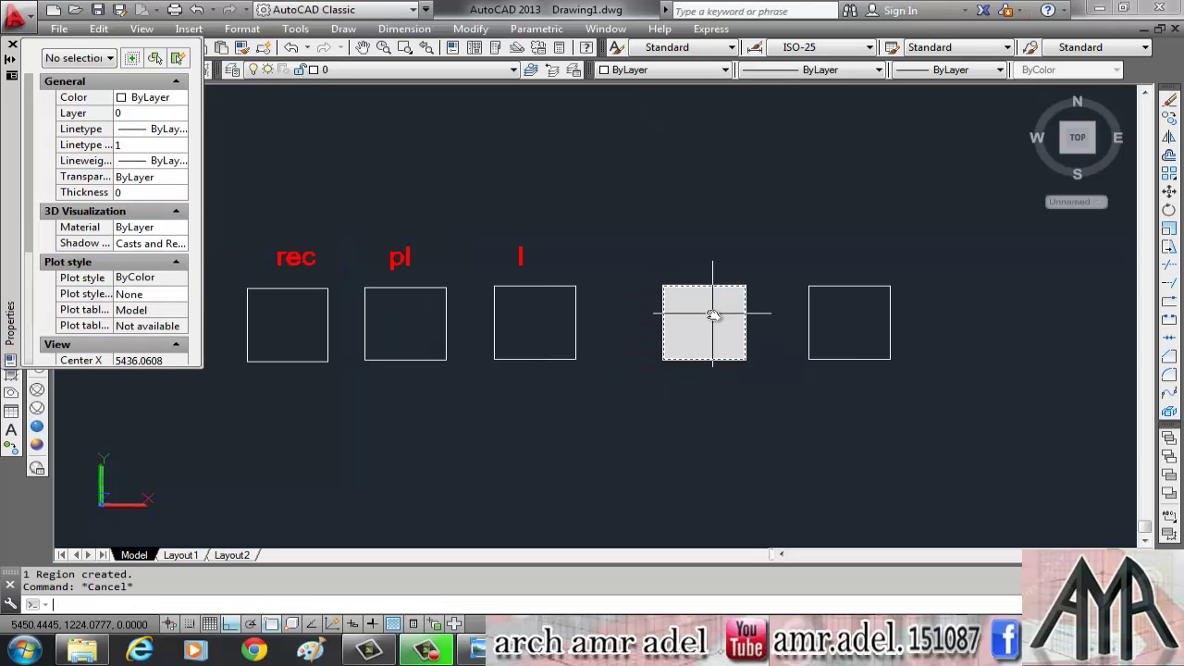
- Copy the red 'l' label to a spot above the filled region
type("o")
key("Return")
left_click(521, 255)
key("Return")
left_click(521, 256)
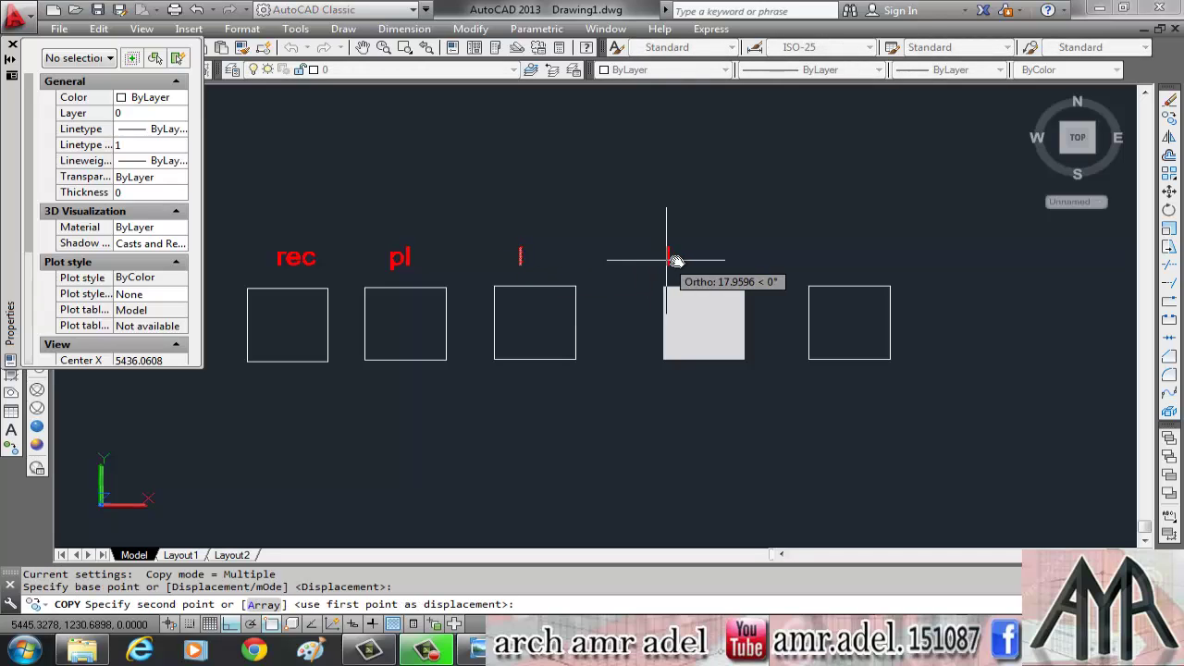
left_click(696, 260)
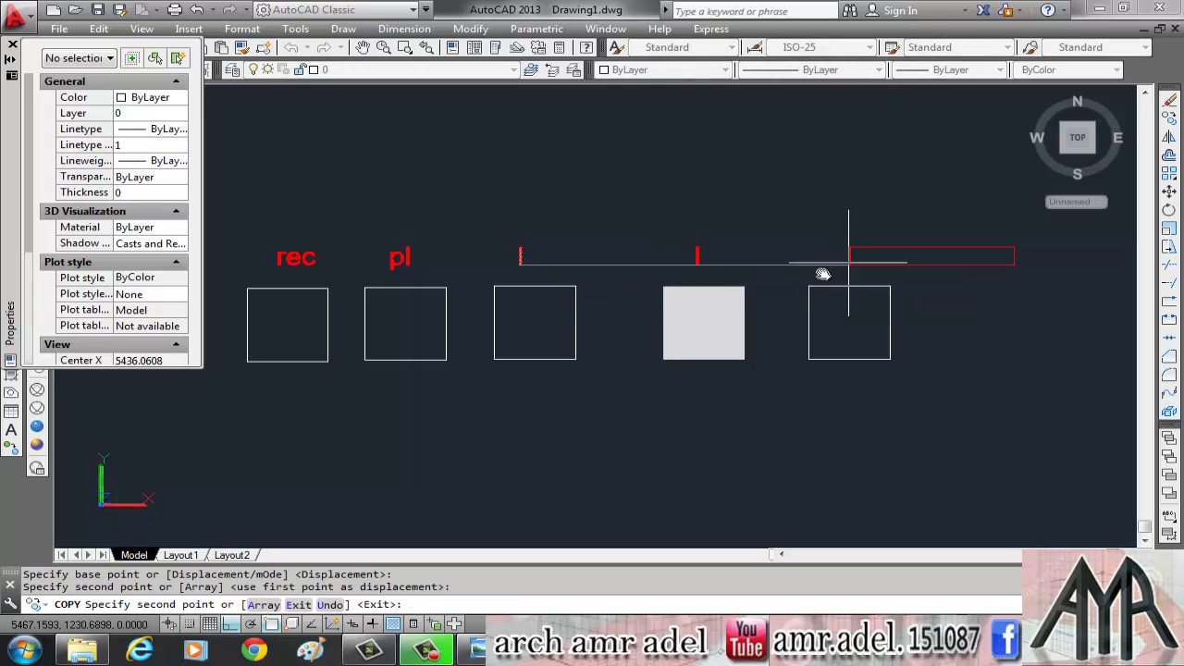
key("Escape")
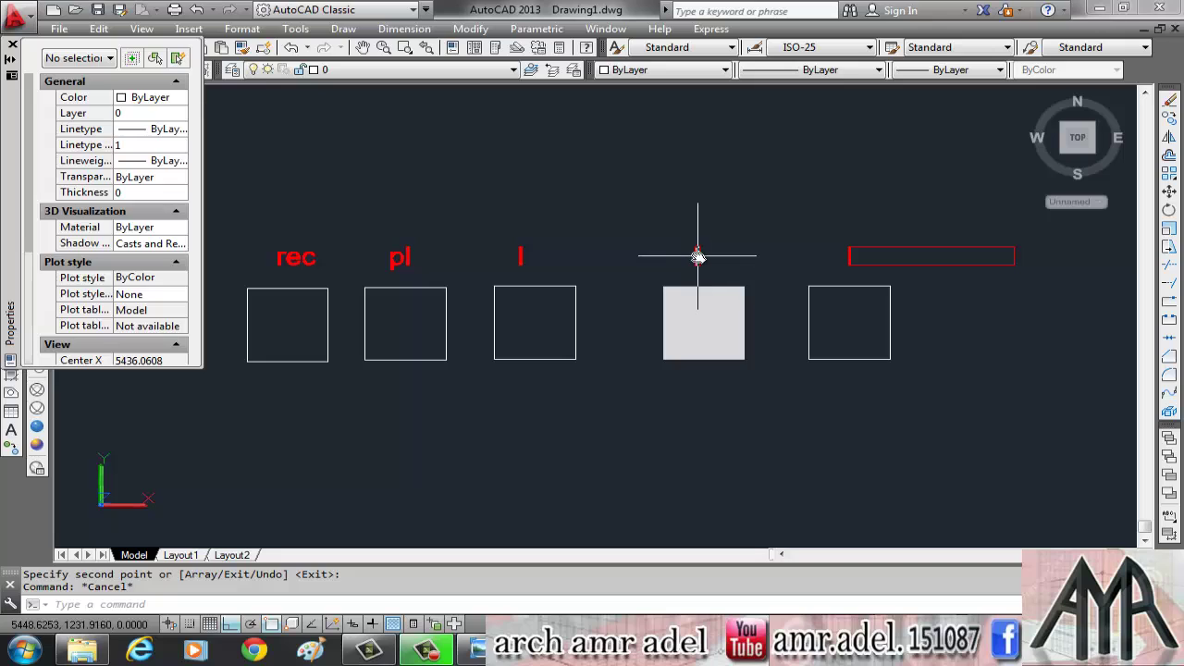
- Change the copied label's text to read 'reg'
left_click(697, 256)
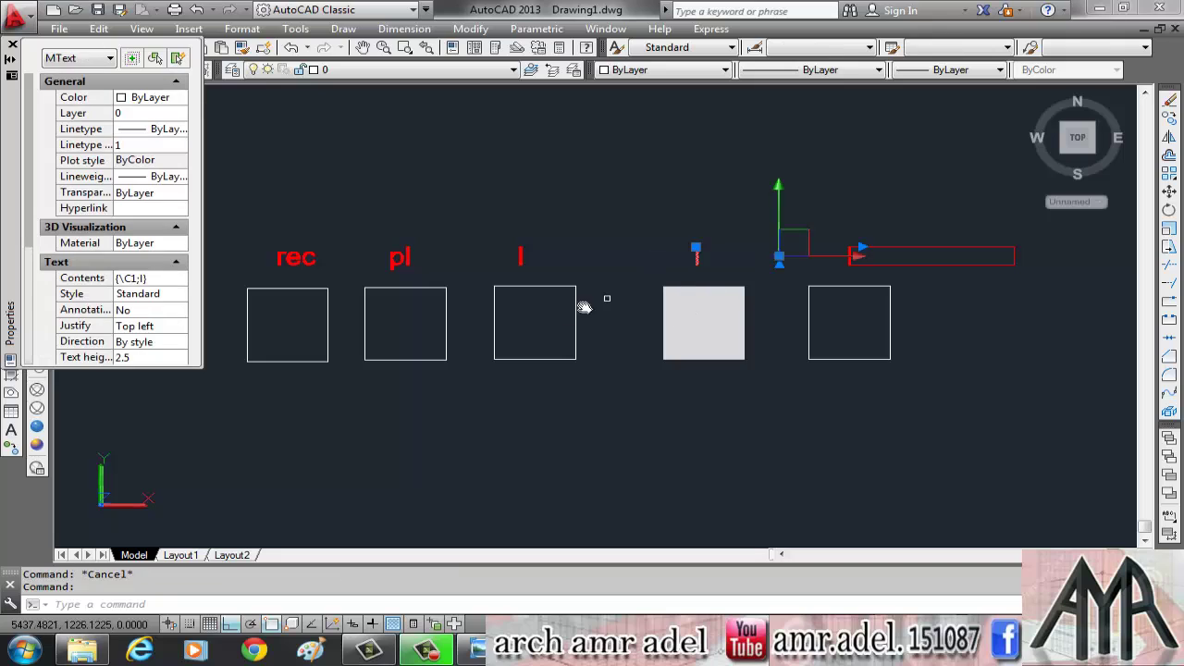
left_click(177, 279)
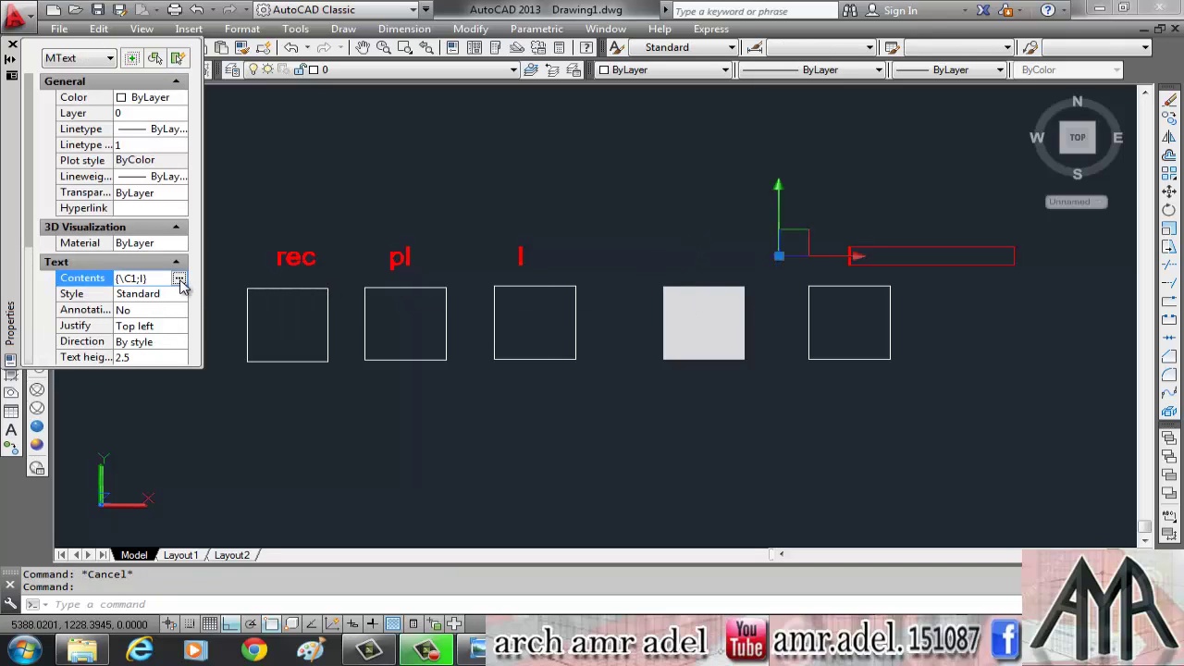
left_click(180, 282)
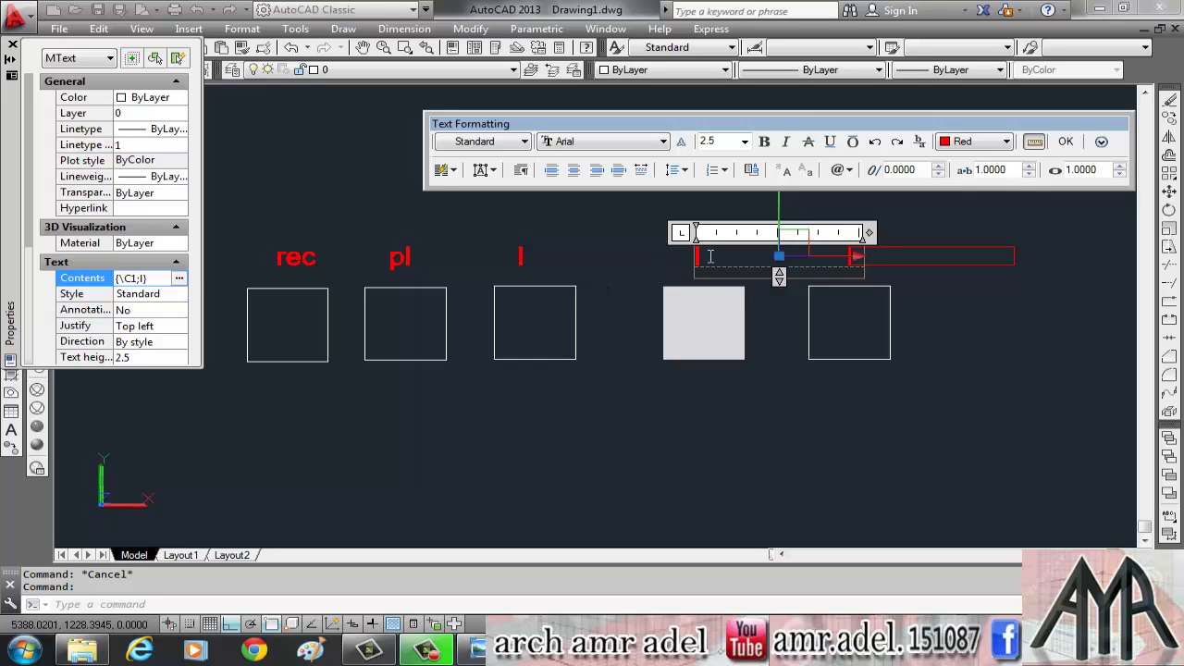
type("reg")
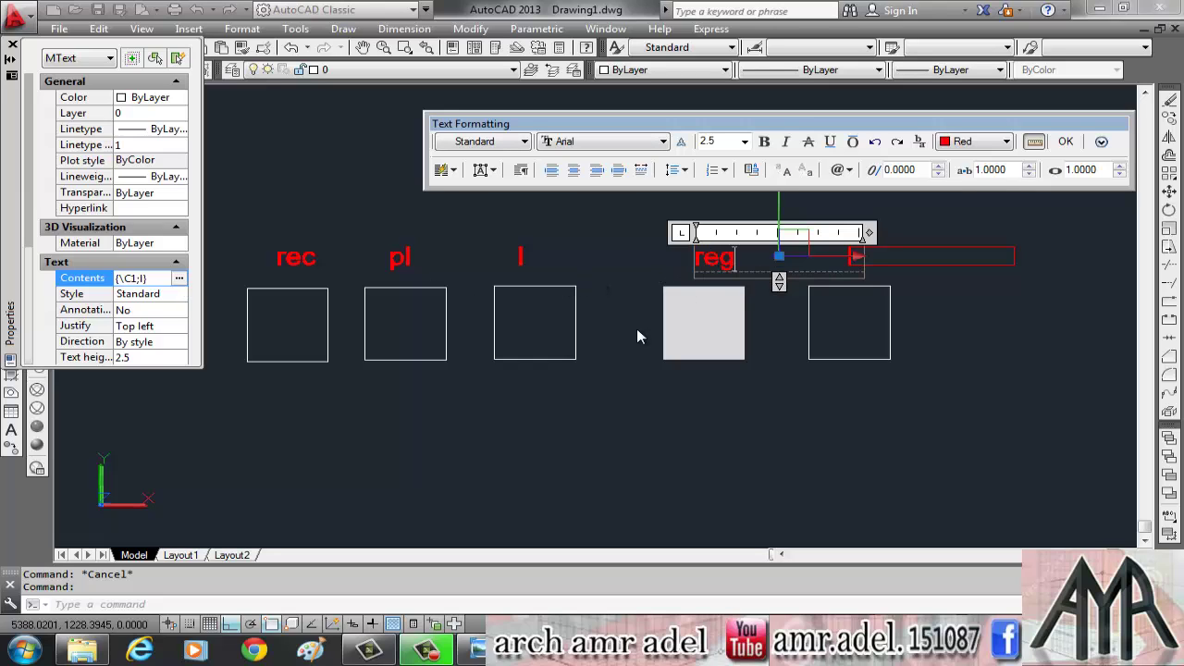
left_click(633, 389)
key("Escape")
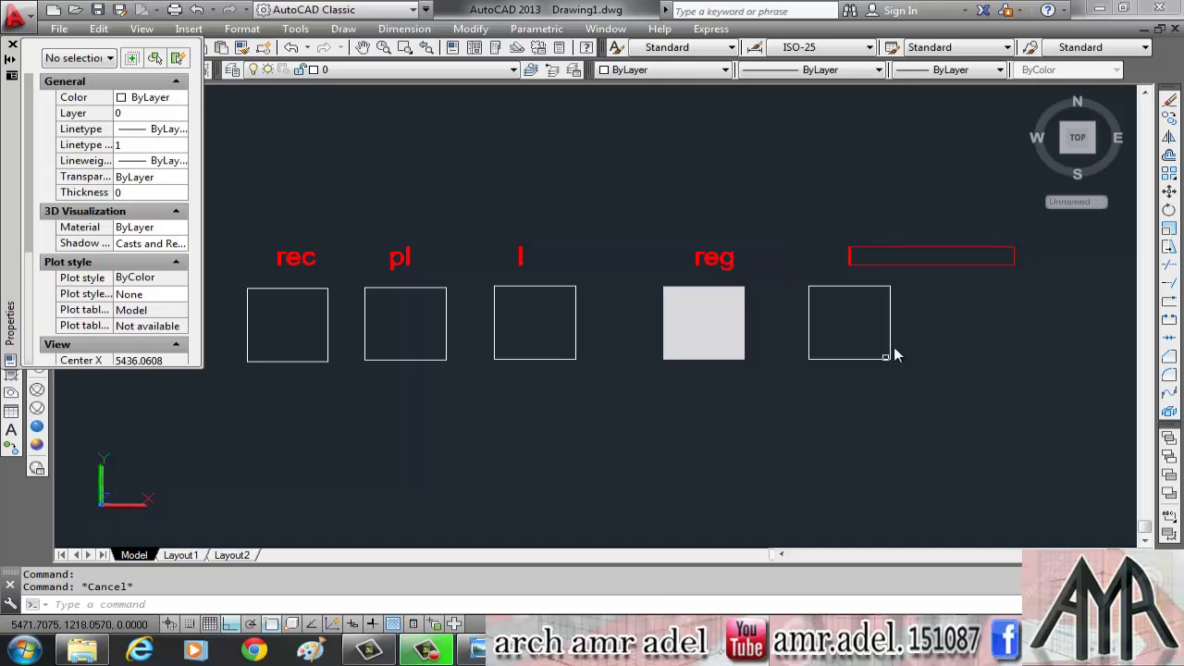
scroll(841, 272, "up", 3)
left_click_drag(793, 243, 776, 308)
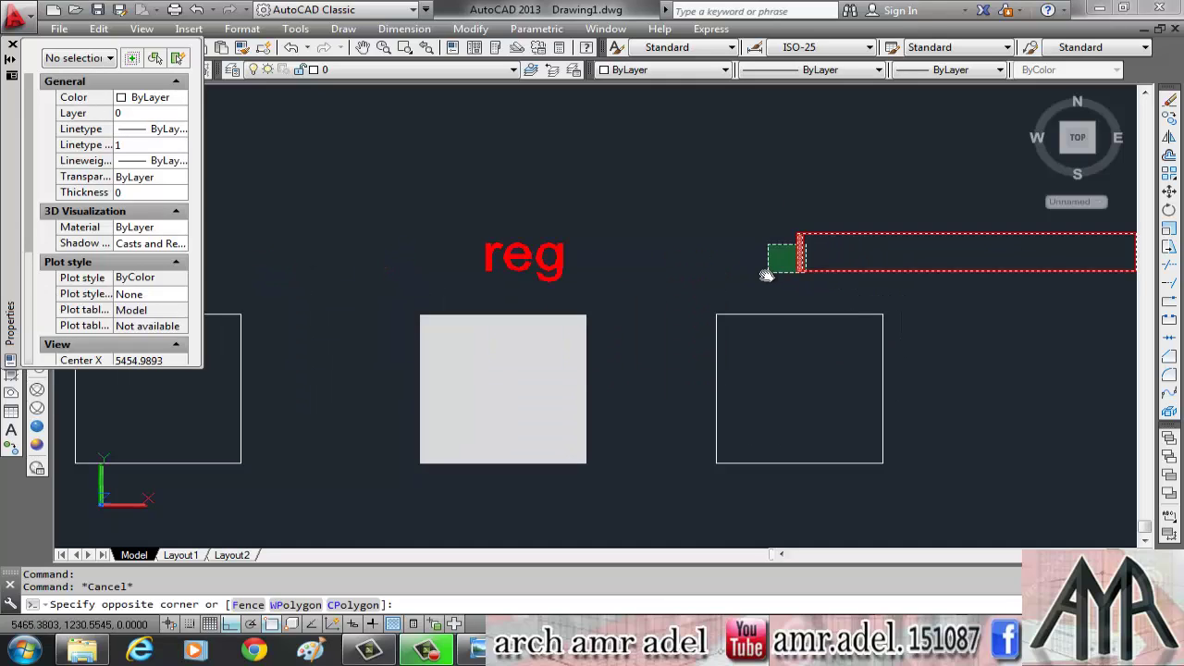
key("Escape")
scroll(779, 311, "down", 2)
scroll(805, 323, "down", 2)
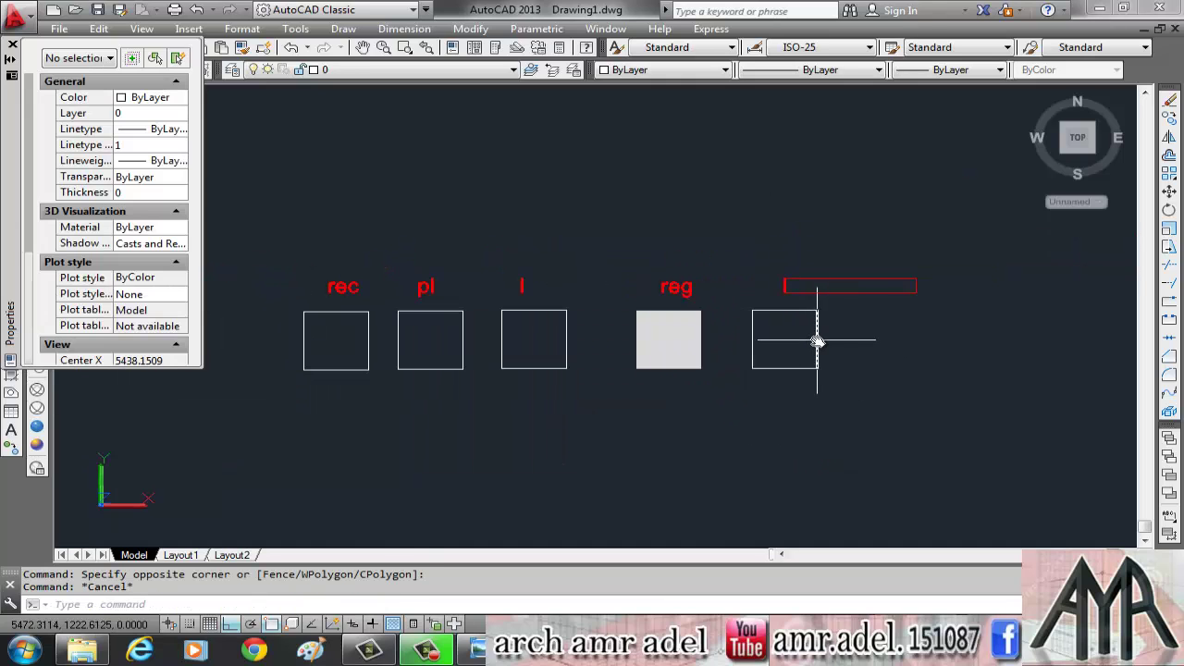
left_click(817, 342)
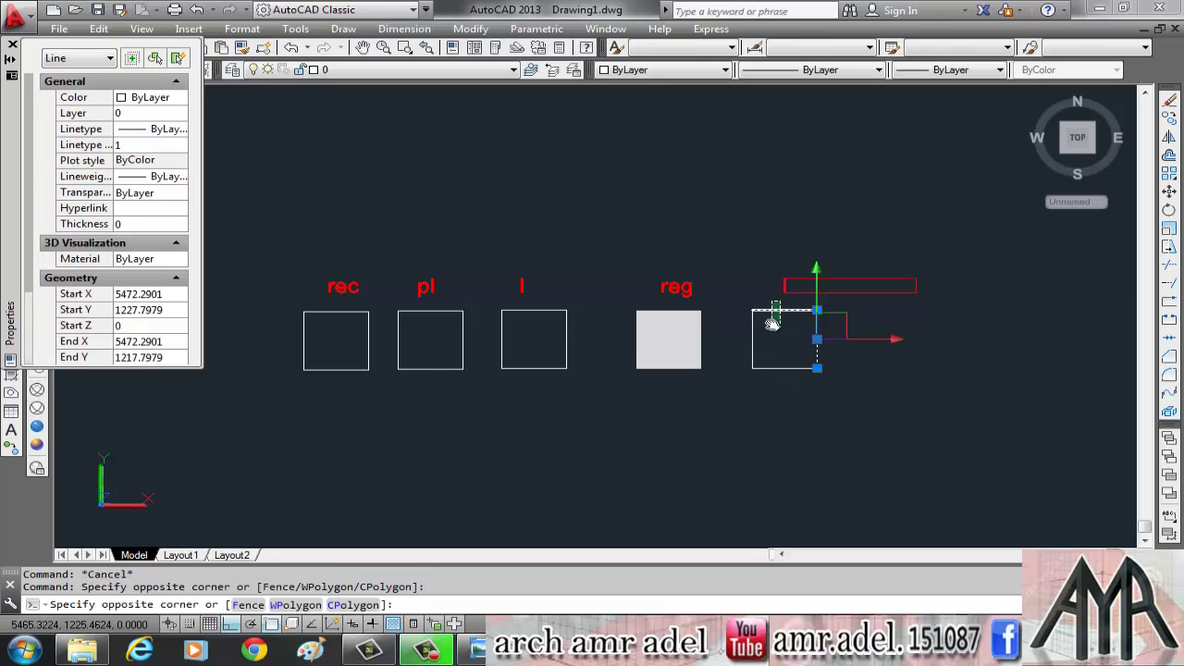
left_click_drag(767, 323, 767, 337)
left_click(740, 351)
left_click(770, 371)
key("Escape")
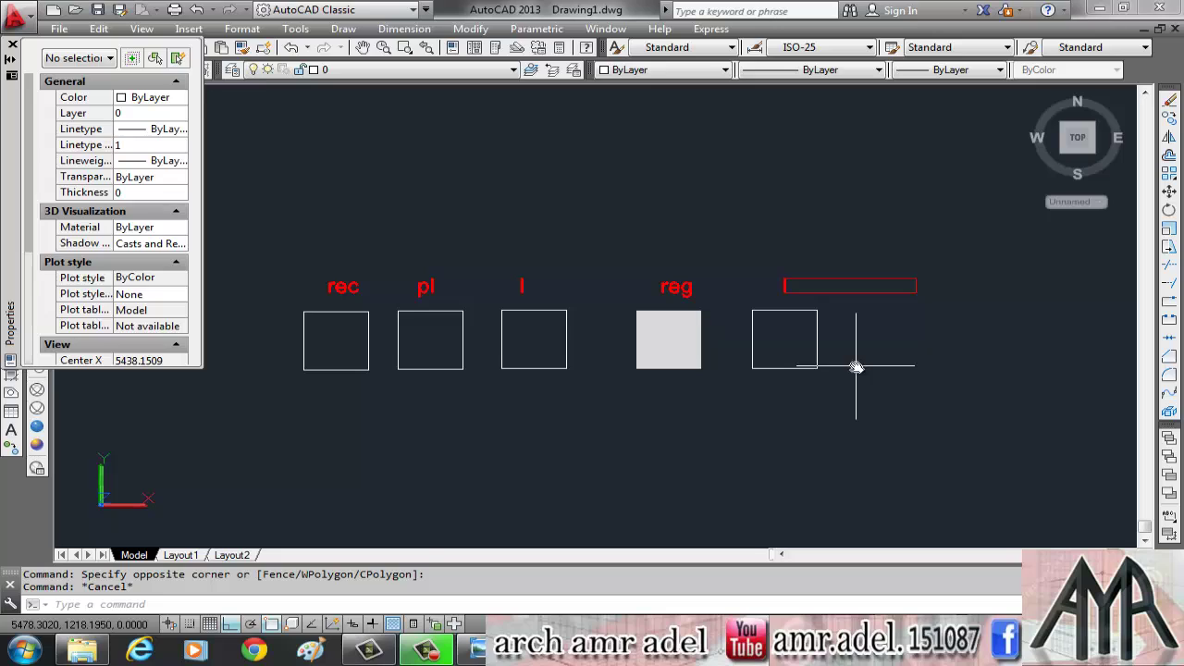
key("Escape")
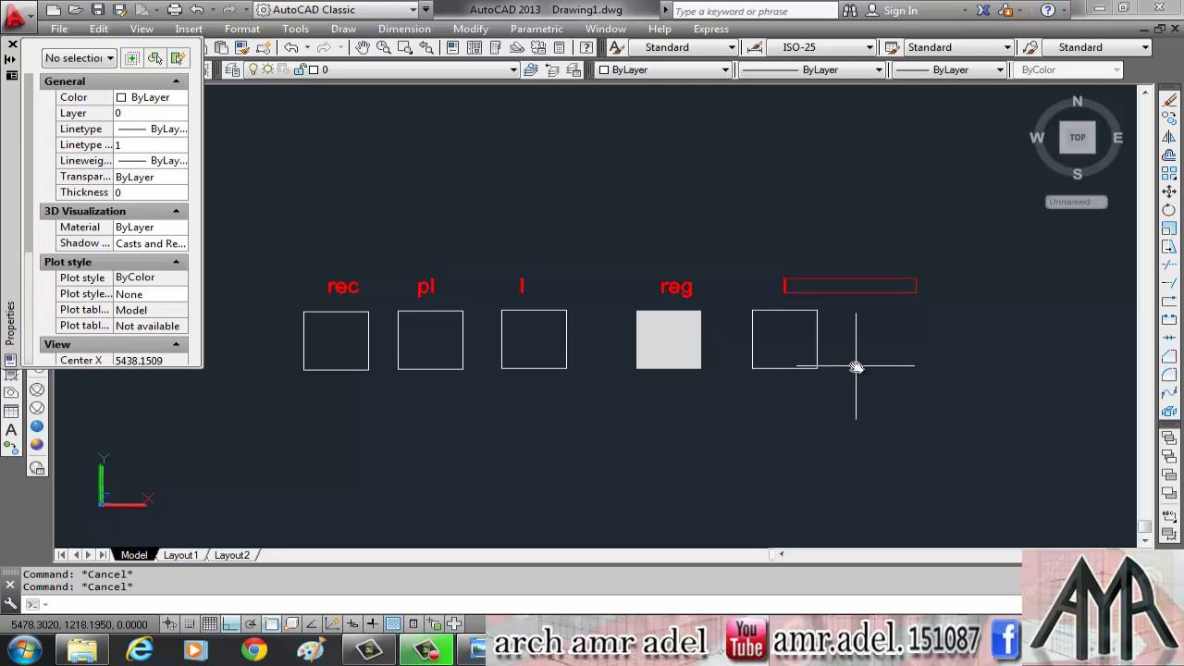
- Create a boundary polyline by picking a point inside the rightmost square
type("bo")
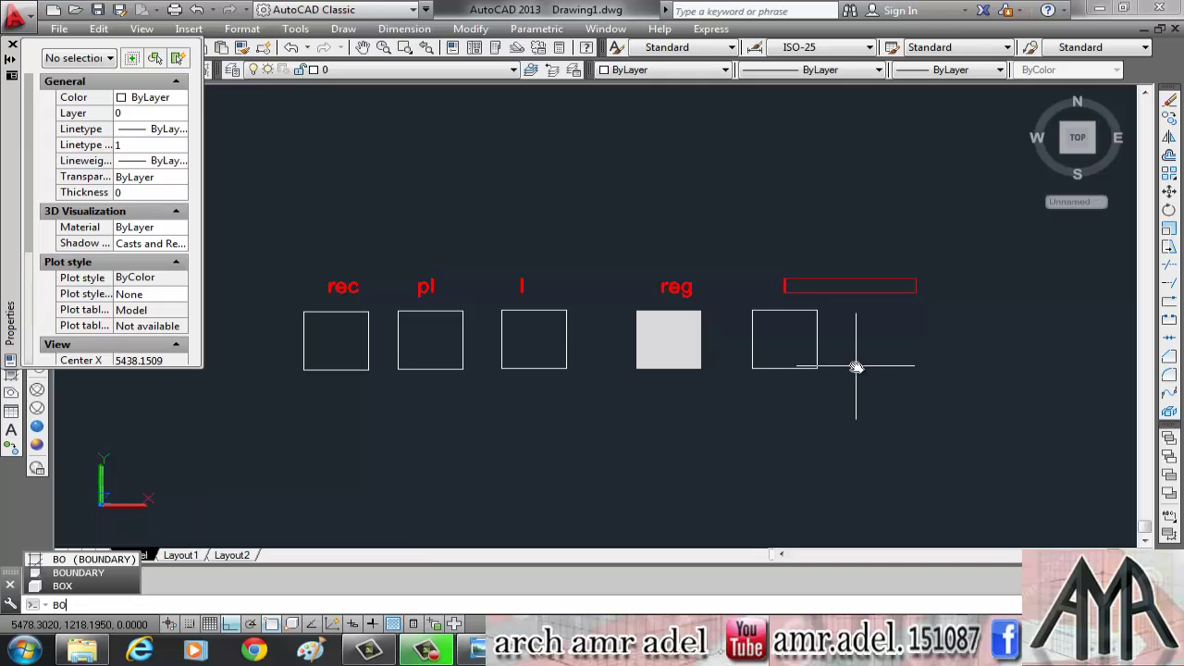
key("Return")
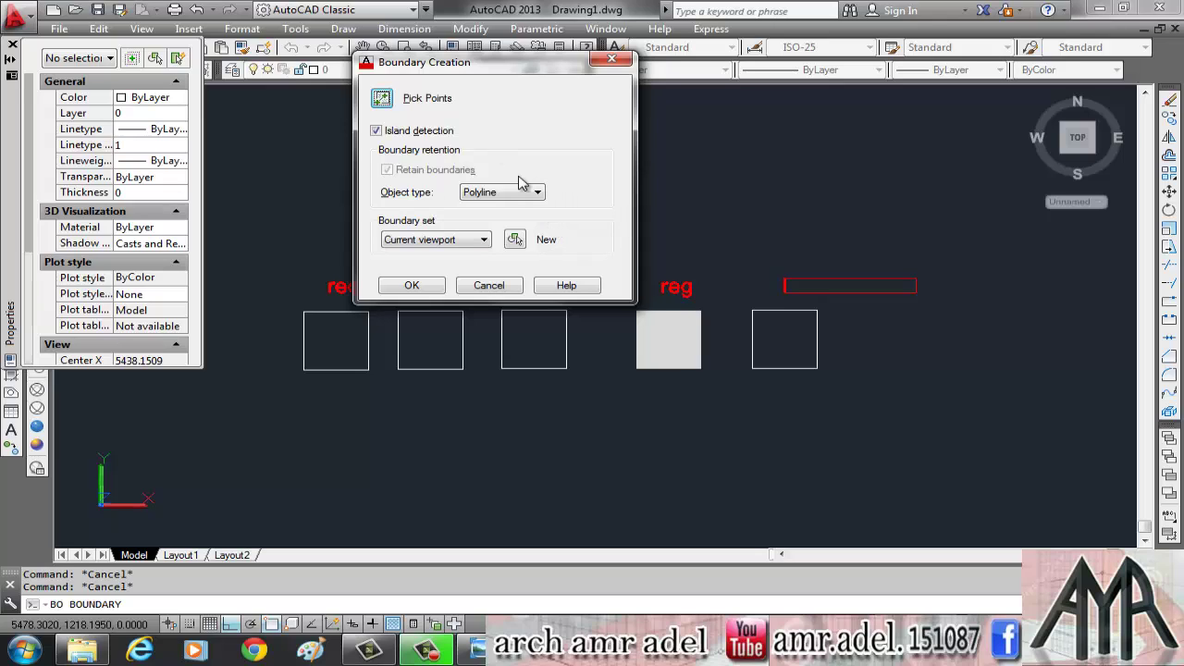
left_click(383, 99)
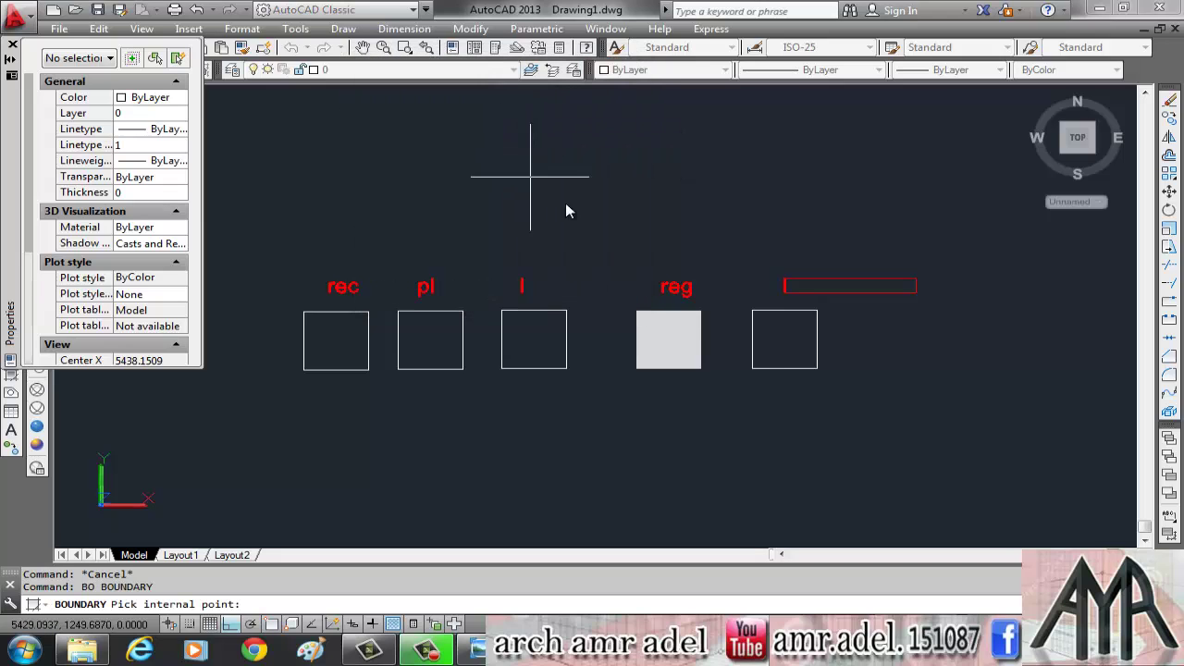
left_click(778, 344)
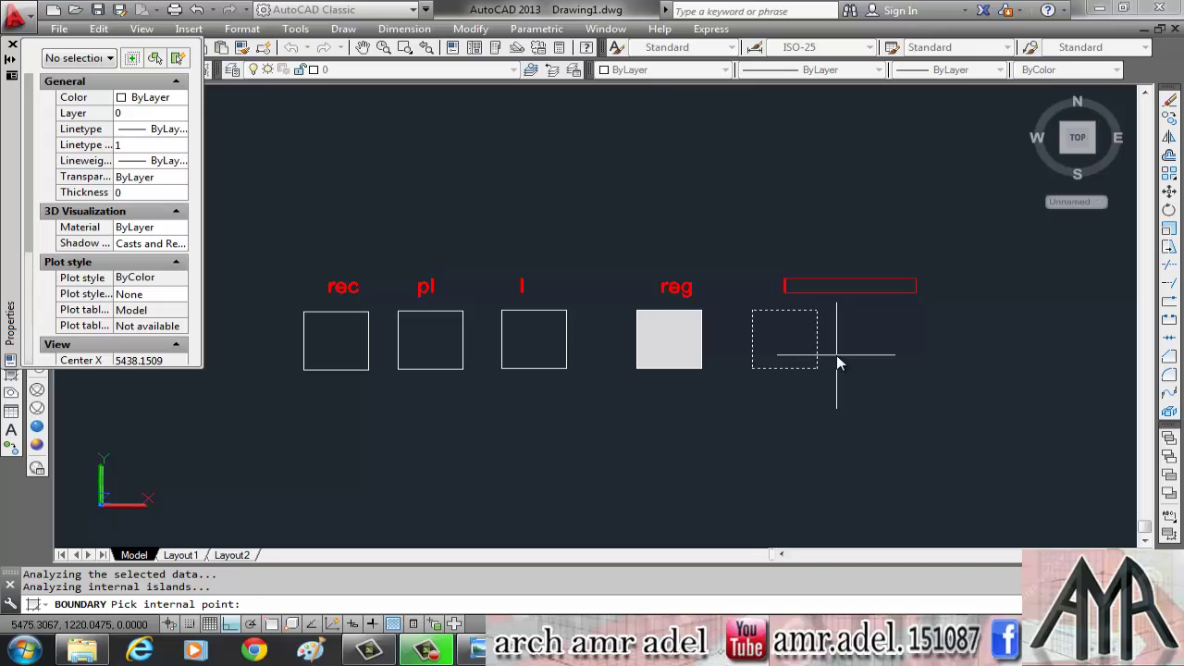
key("Return")
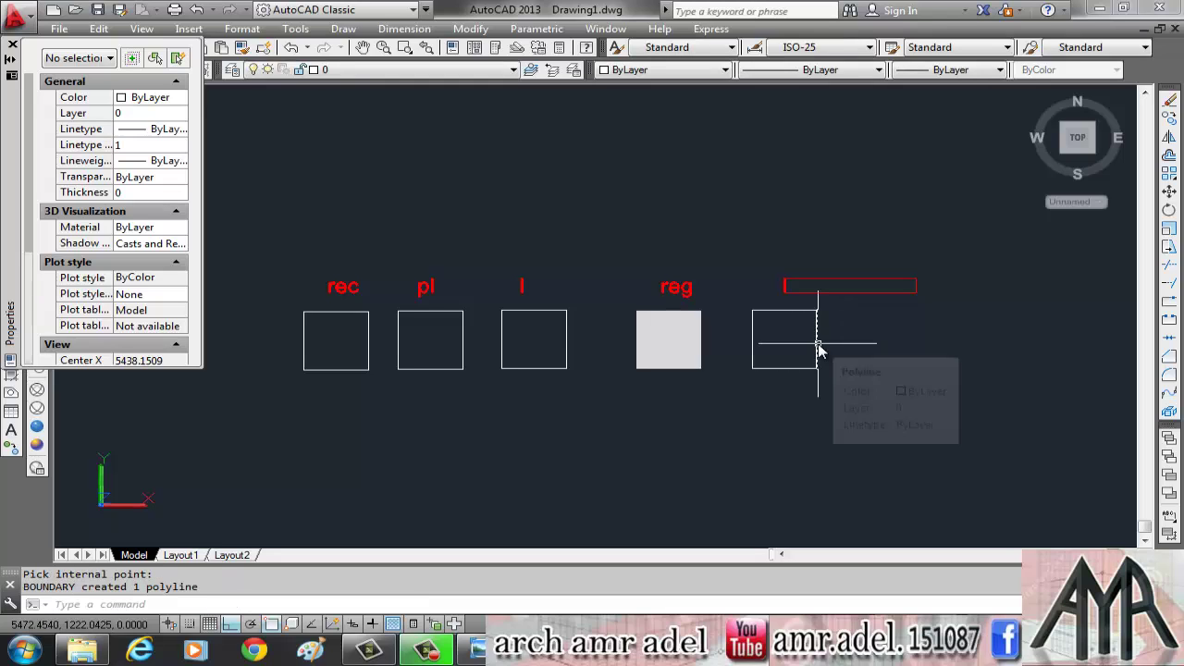
type("m")
key("Return")
- Move the fifth square's original outline lines directly below it, leaving the boundary in place
left_click(817, 343)
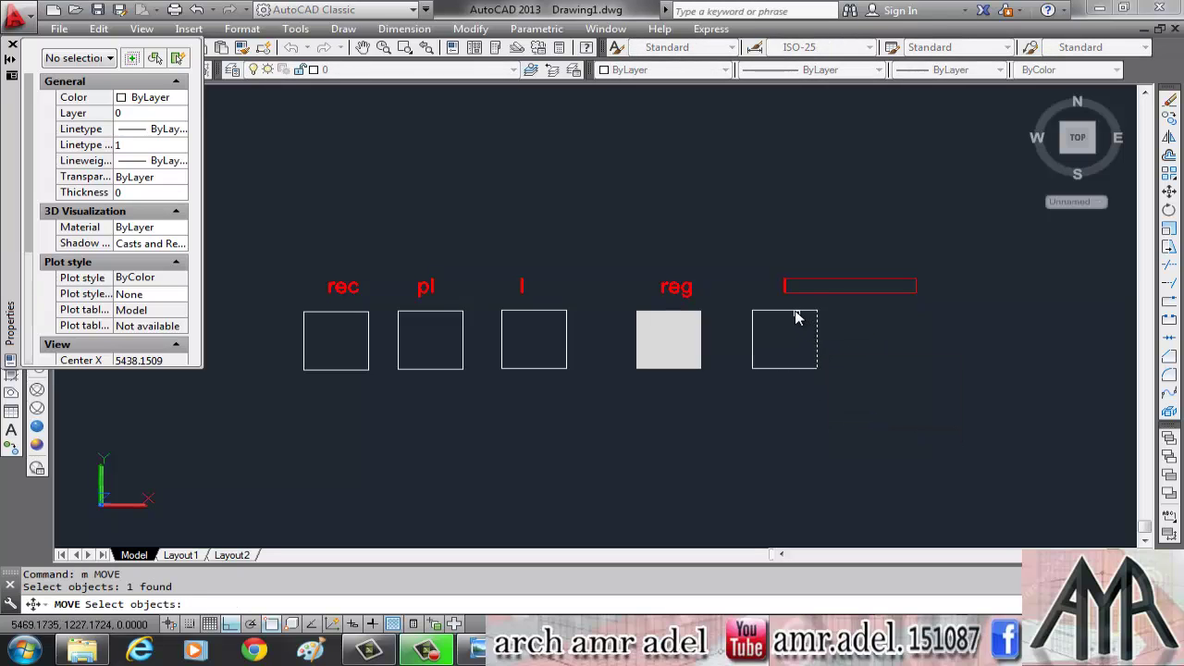
left_click(743, 331)
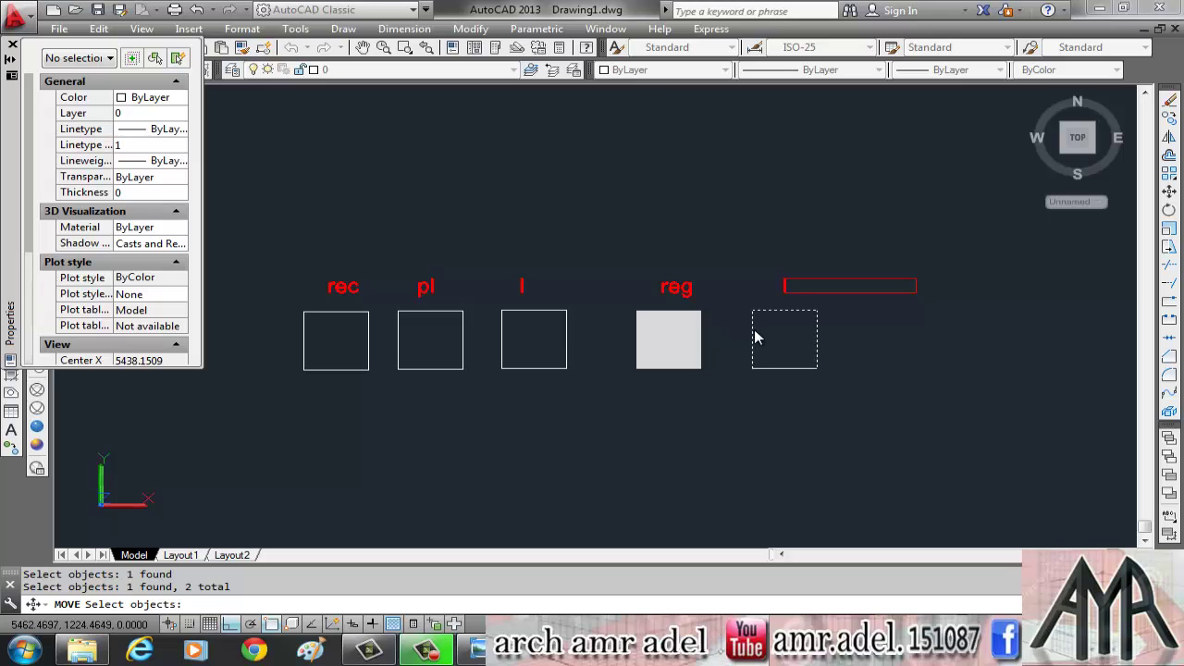
left_click(754, 330)
key("Return")
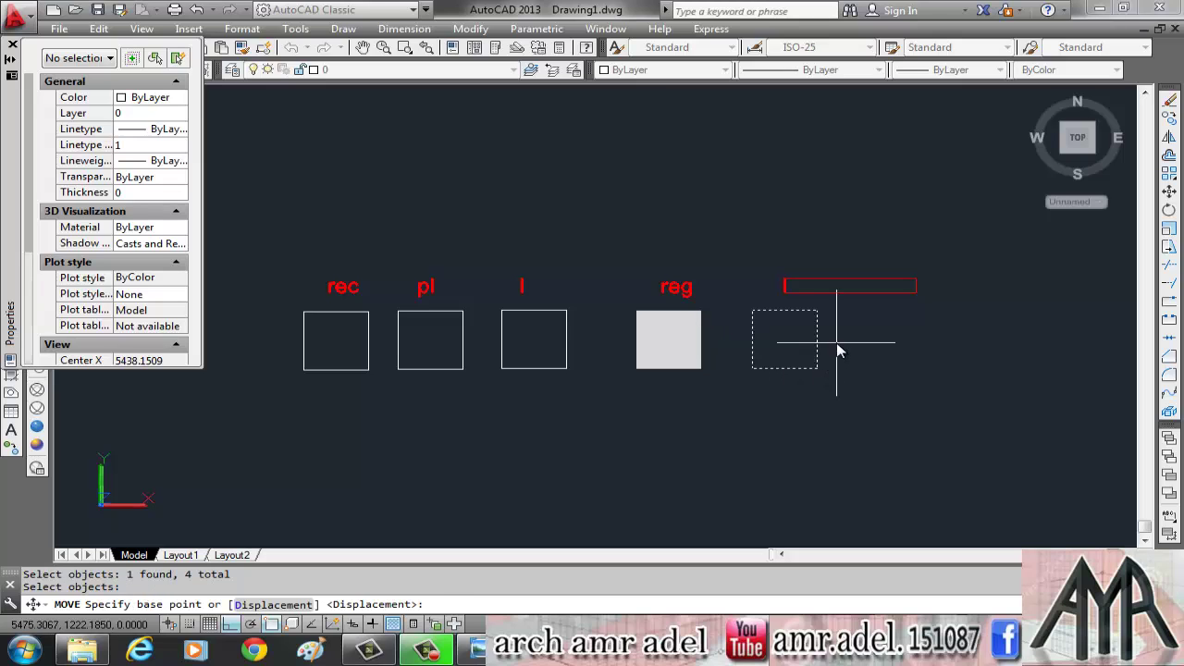
left_click(836, 343)
left_click(839, 441)
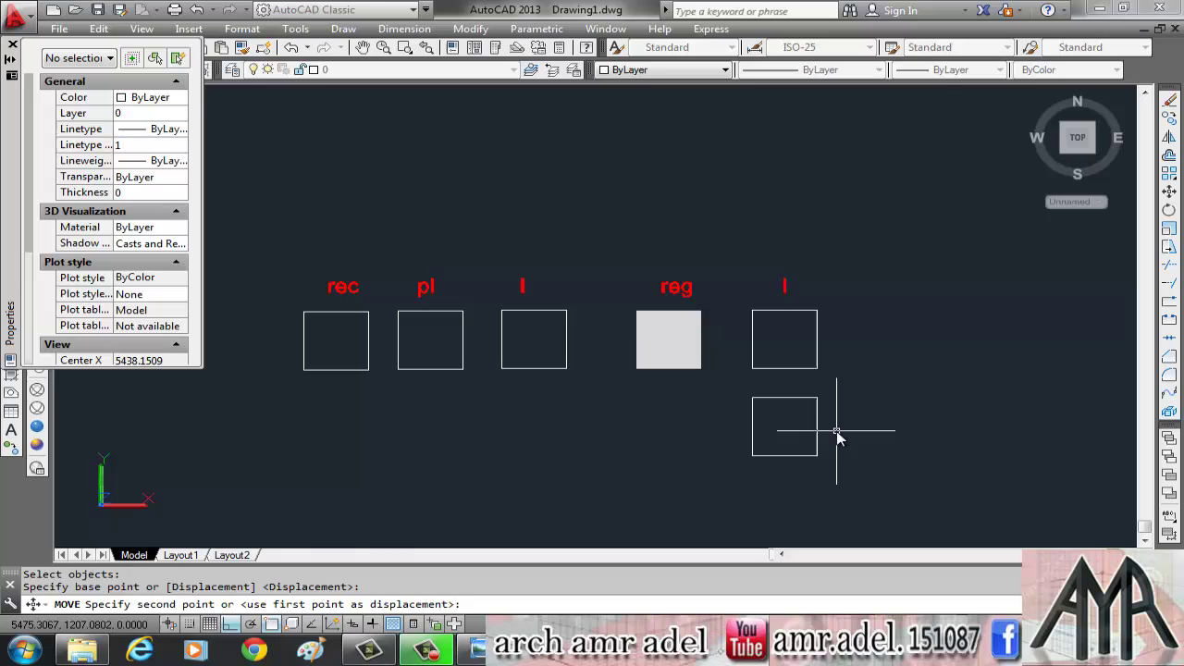
left_click(814, 375)
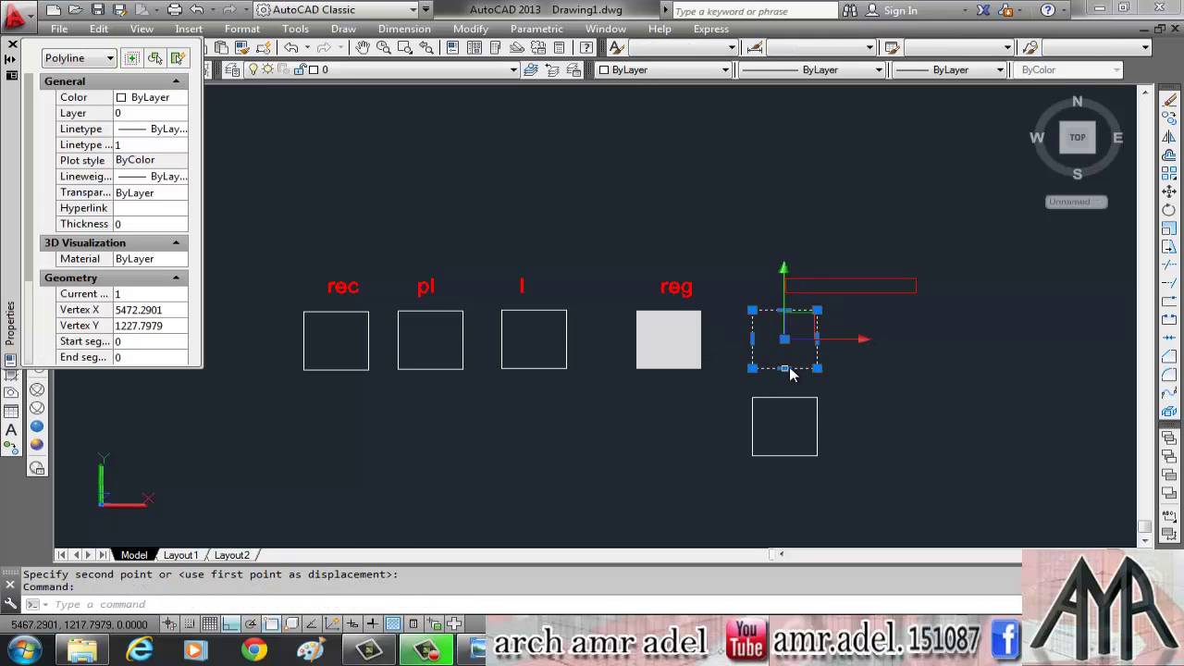
key("Escape")
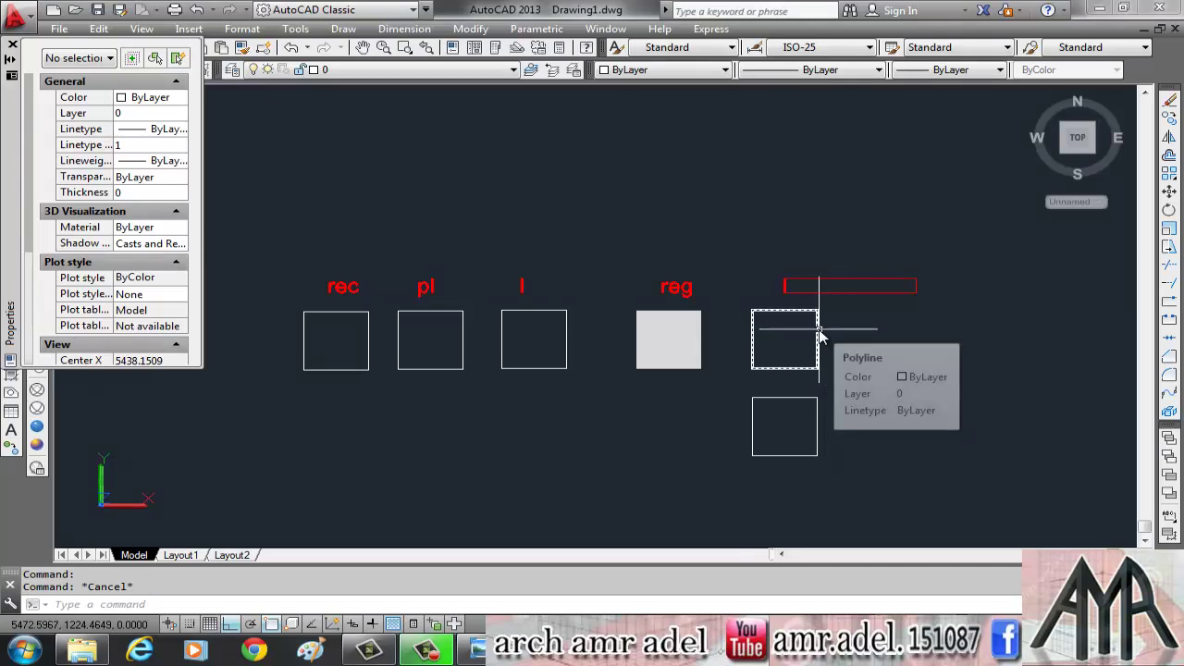
key("Escape")
scroll(793, 283, "up", 1)
- Edit the label above the fifth square so it reads 'bo'
left_click(781, 291)
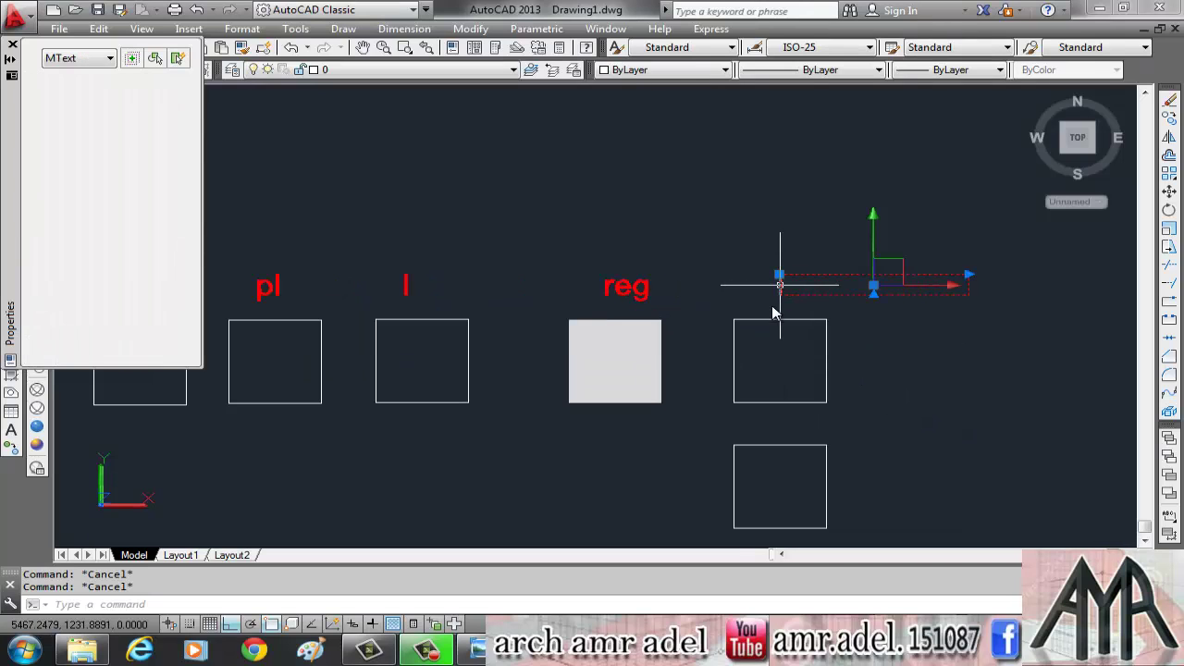
scroll(708, 267, "down", 4)
middle_click_drag(715, 265, 304, 296)
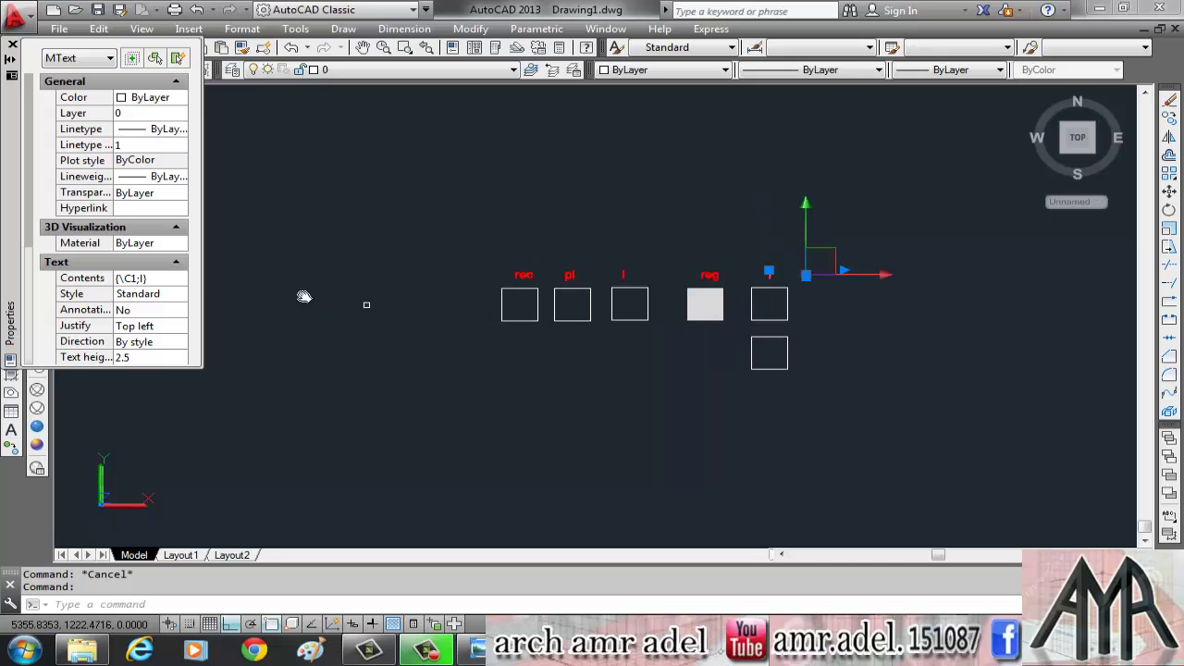
left_click(177, 282)
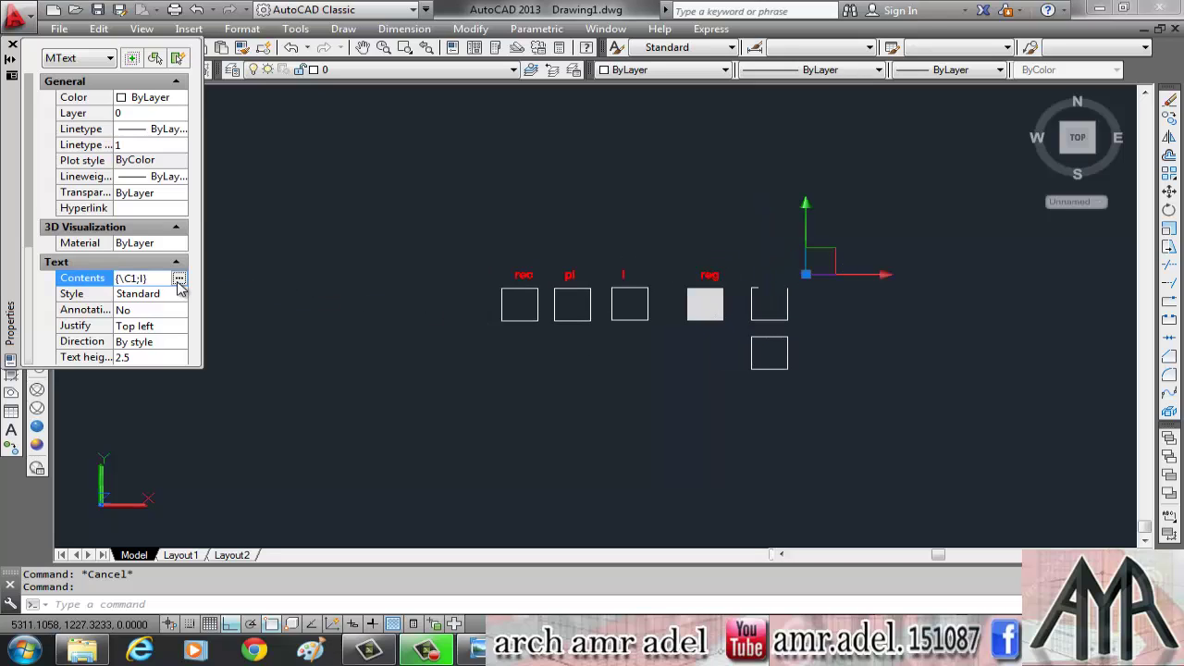
left_click(180, 279)
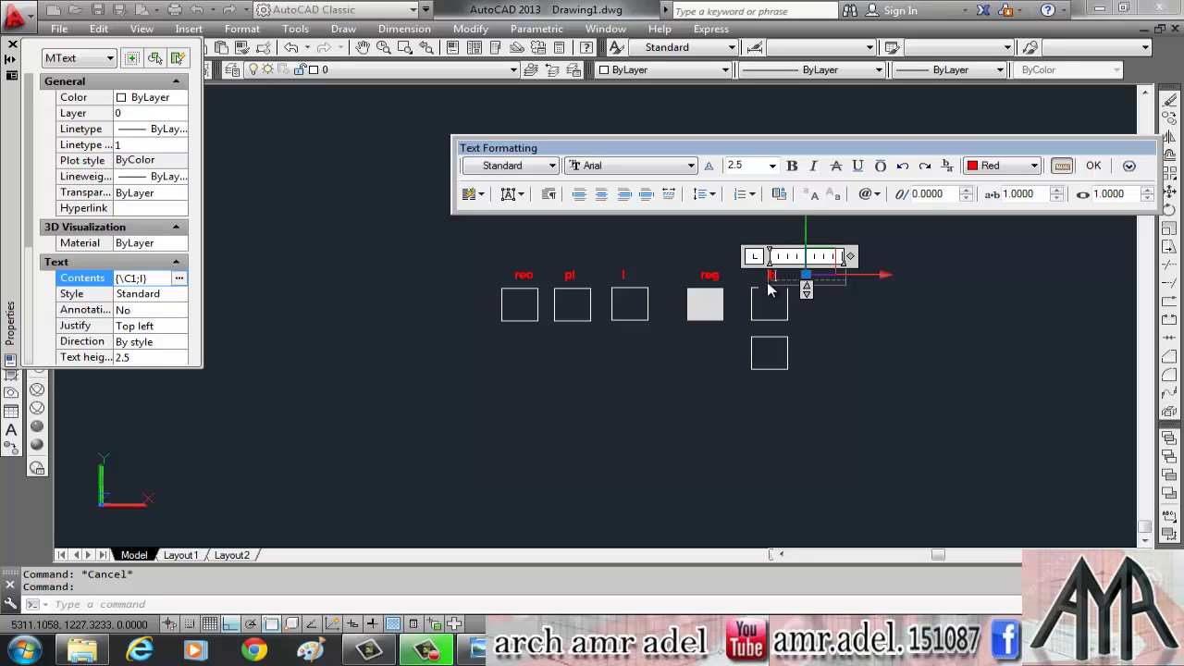
left_click(709, 401)
- Zoom and pan to frame the whole row of labelled squares
scroll(710, 329, "up", 3)
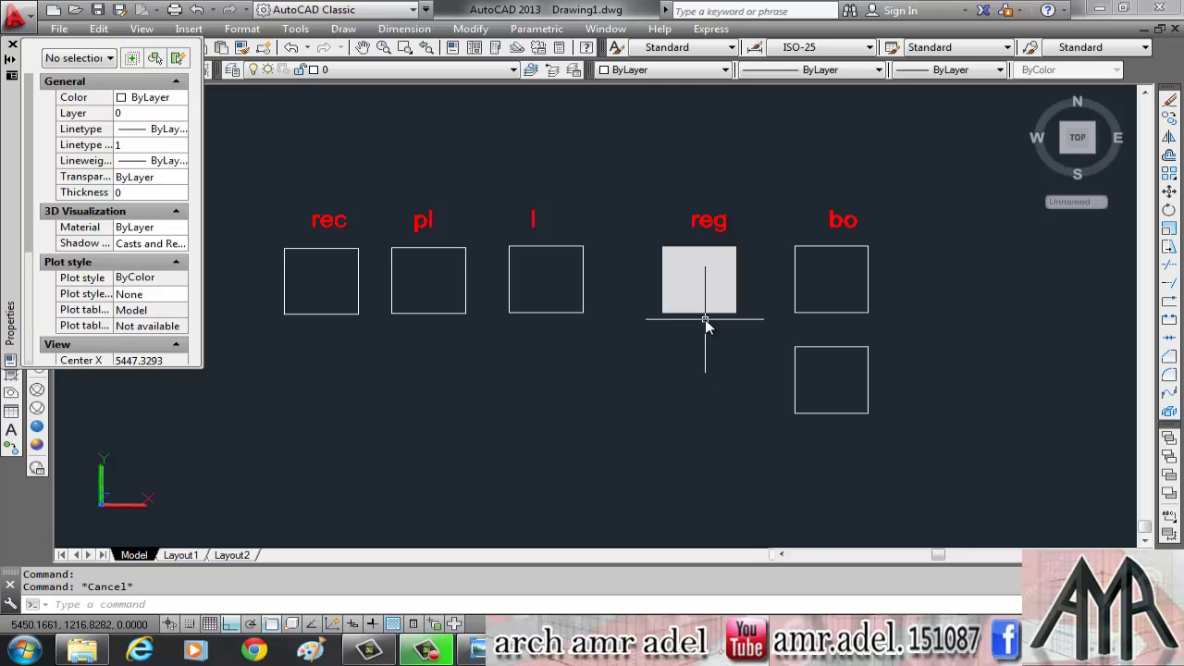
scroll(706, 322, "down", 2)
middle_click_drag(605, 365, 629, 370)
key("Escape")
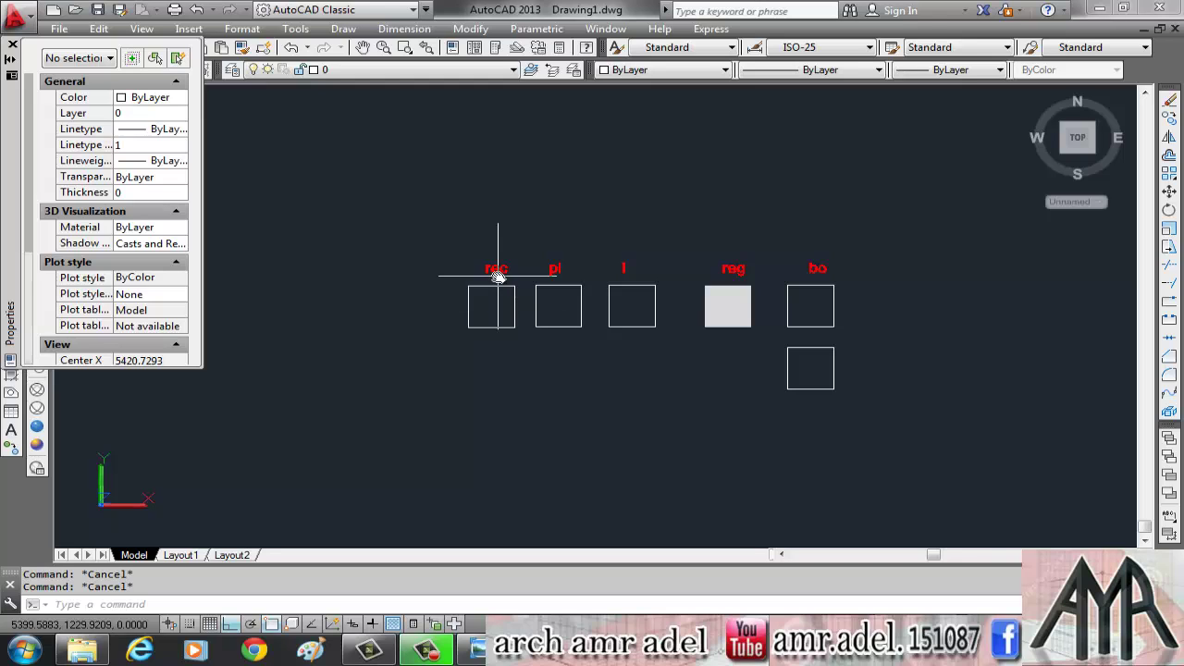
scroll(498, 275, "up", 2)
middle_click_drag(602, 277, 547, 281)
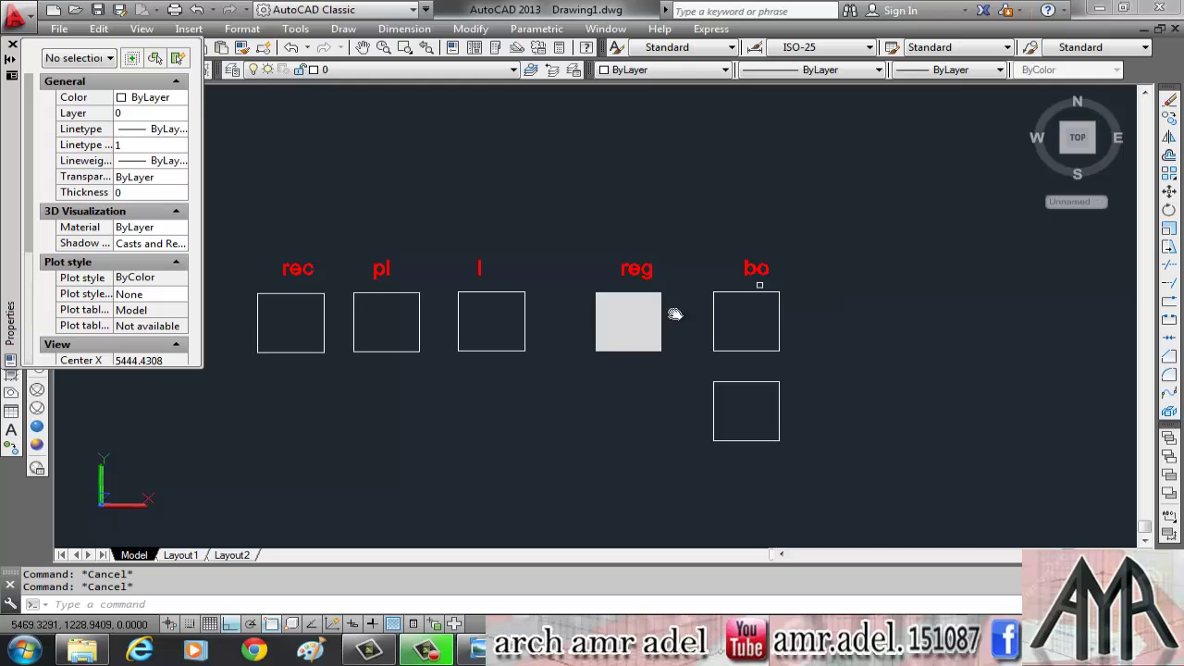
middle_click_drag(568, 339, 766, 329)
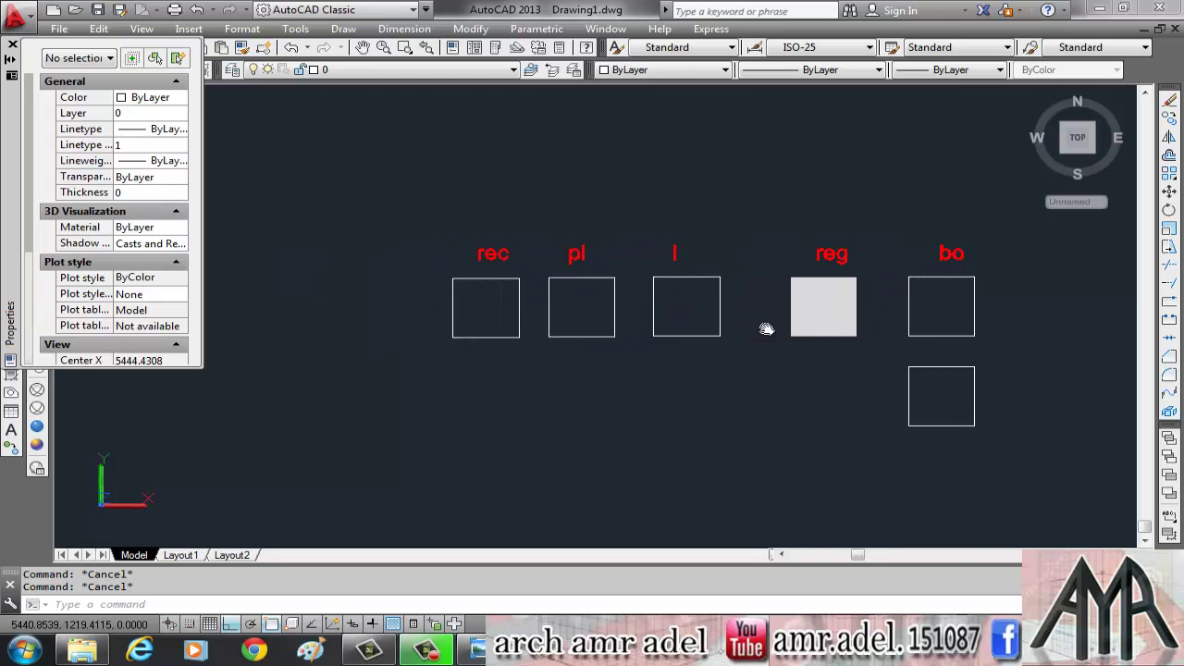
- Copy the rec square to a new position on its left
type("co")
key("Return")
left_click(483, 338)
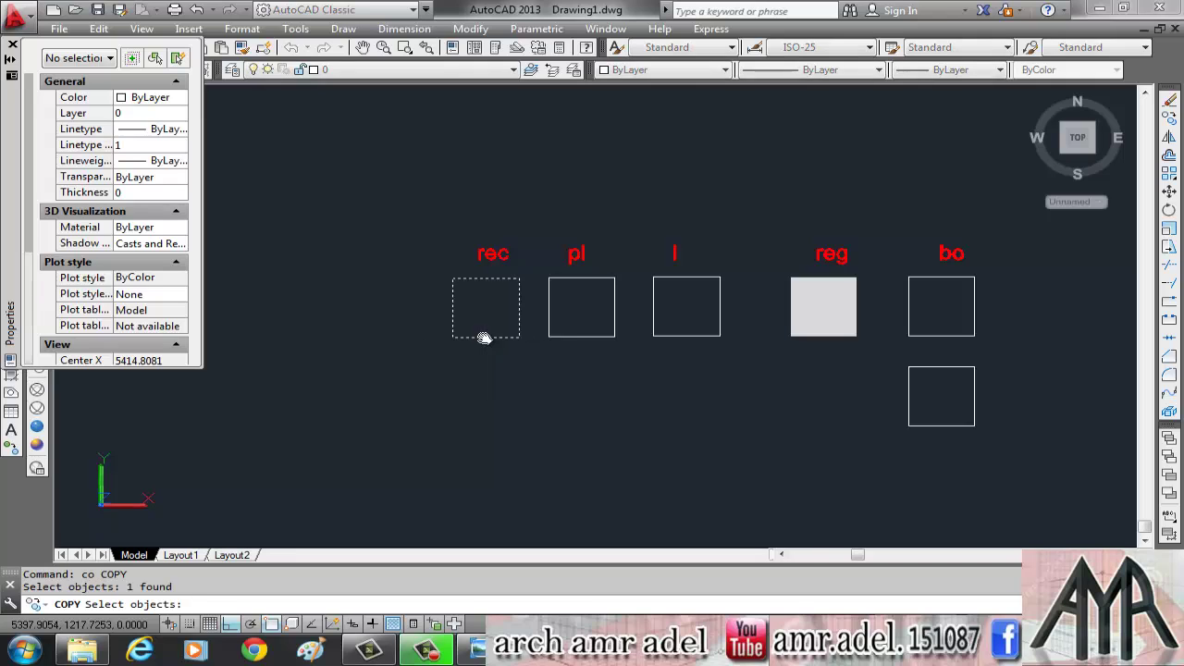
key("Return")
left_click(482, 359)
left_click(366, 361)
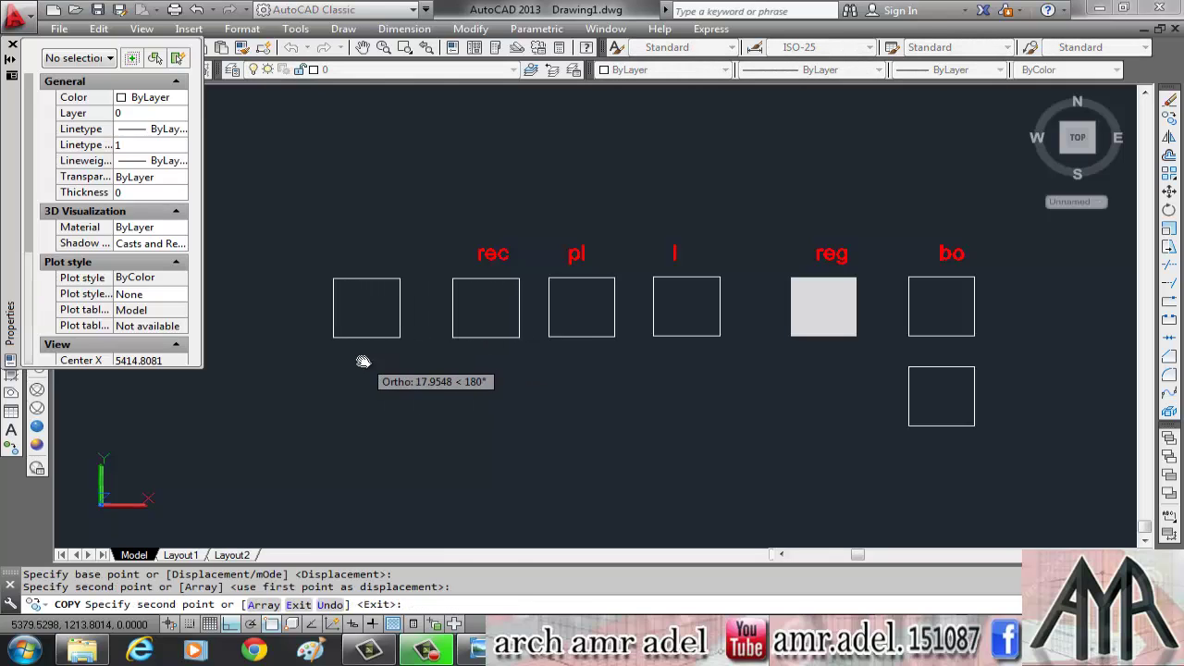
key("Return")
middle_click_drag(470, 364, 608, 352)
key("Escape")
left_click(609, 339)
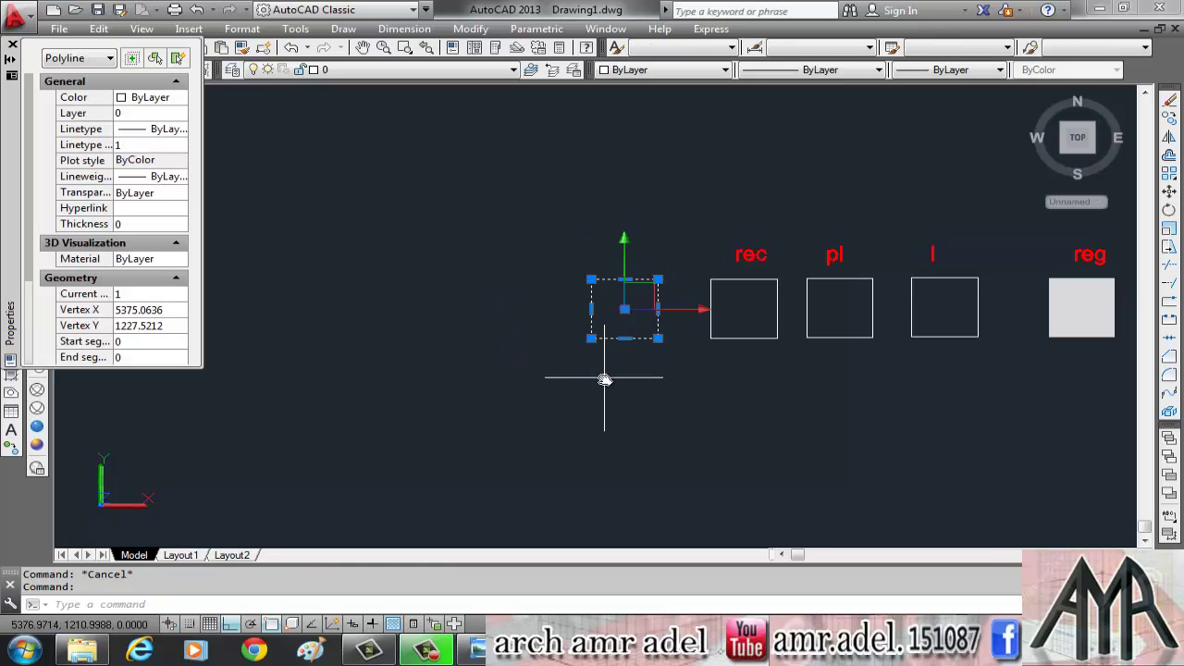
key("Escape")
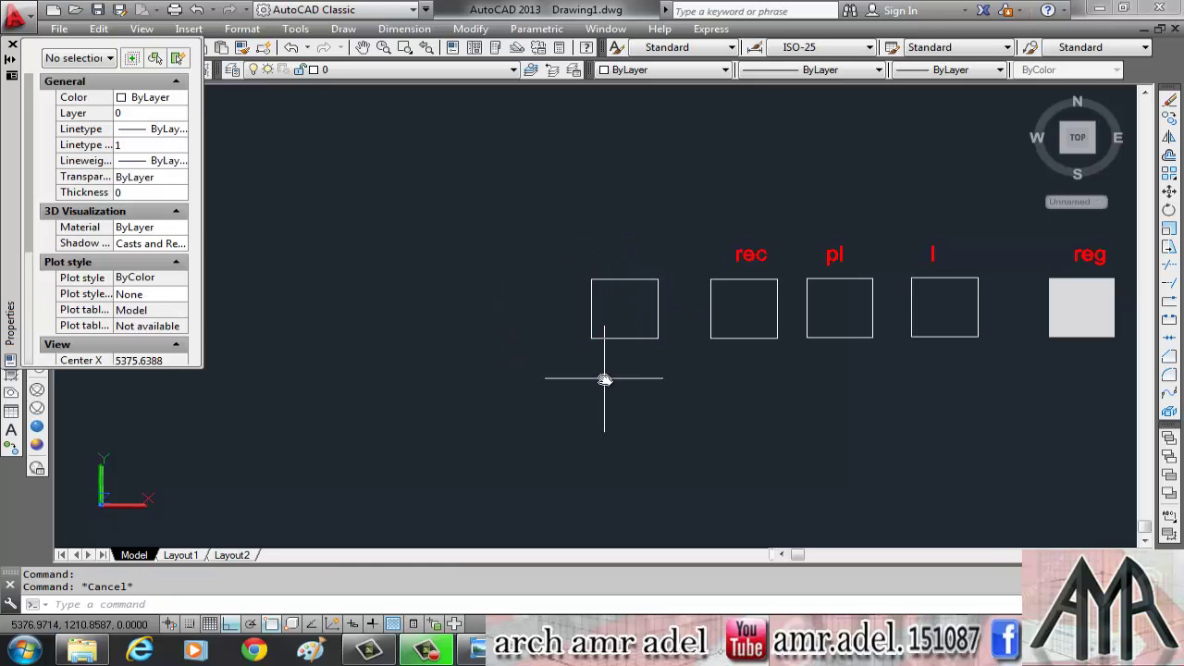
- Explode the new square copy into four separate lines and verify them
type("x")
key("Return")
left_click(621, 339)
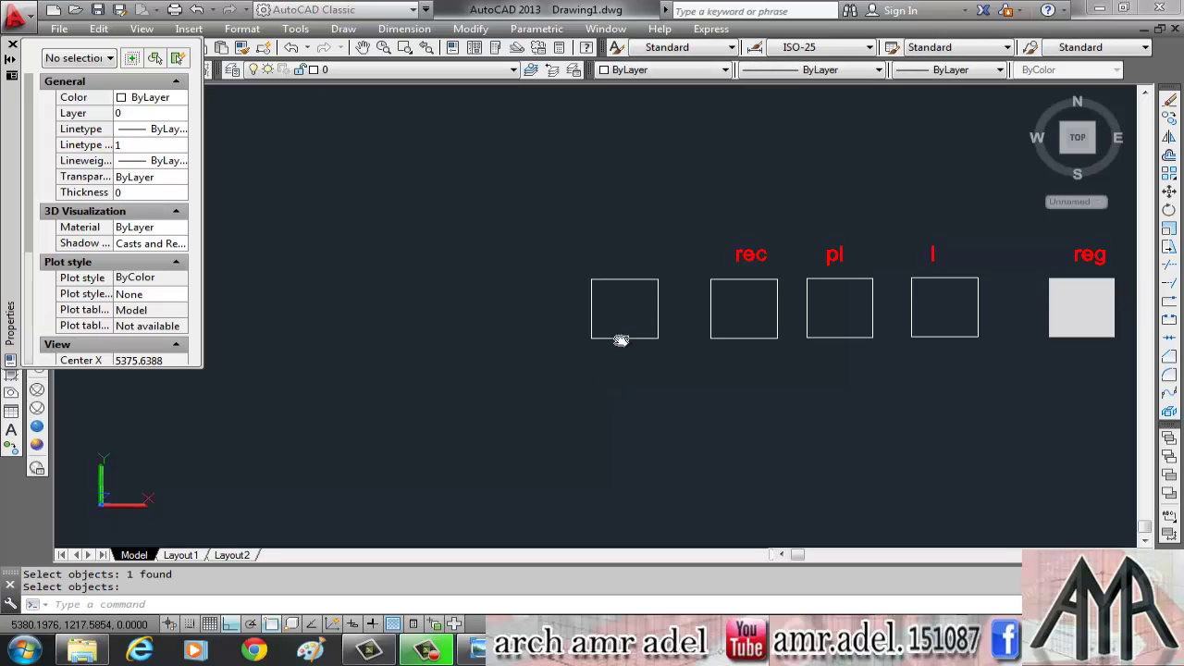
key("Return")
left_click(657, 302)
left_click(628, 326)
left_click(623, 265)
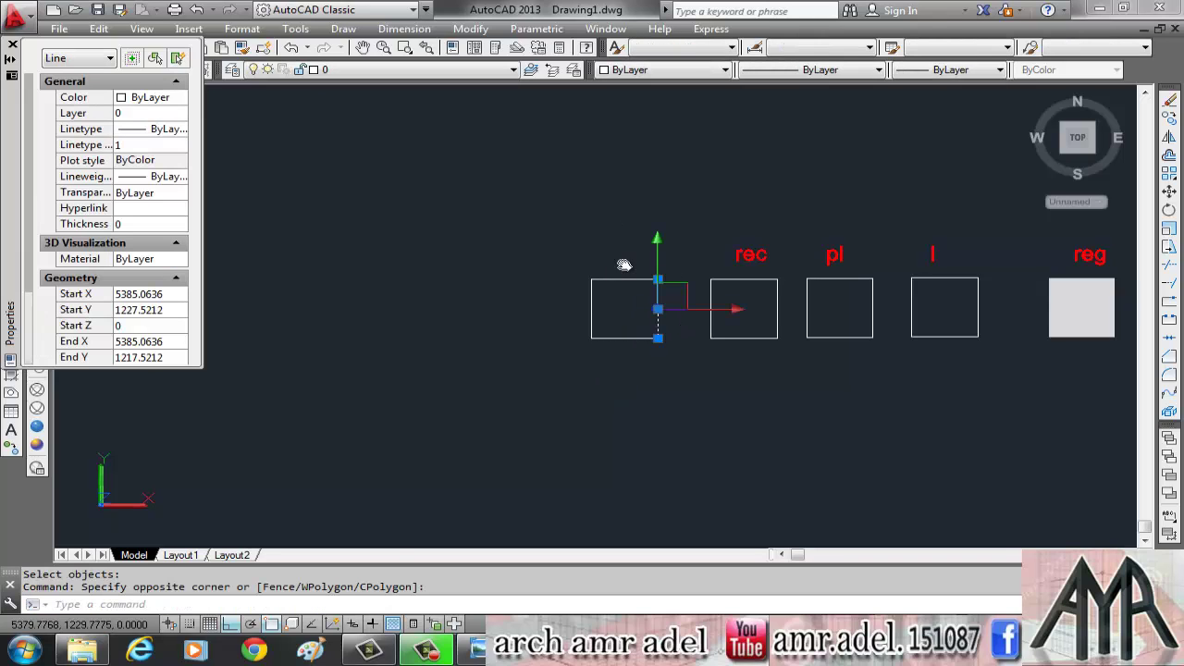
left_click(583, 305)
left_click(635, 330)
left_click(592, 374)
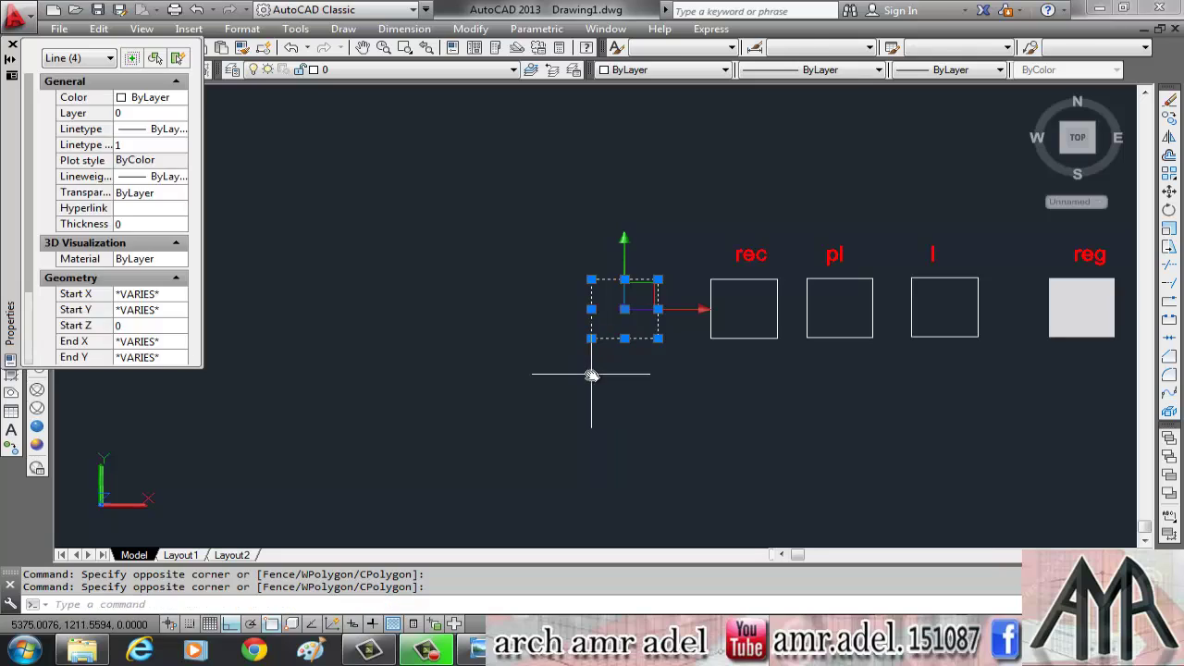
key("Escape")
type("c")
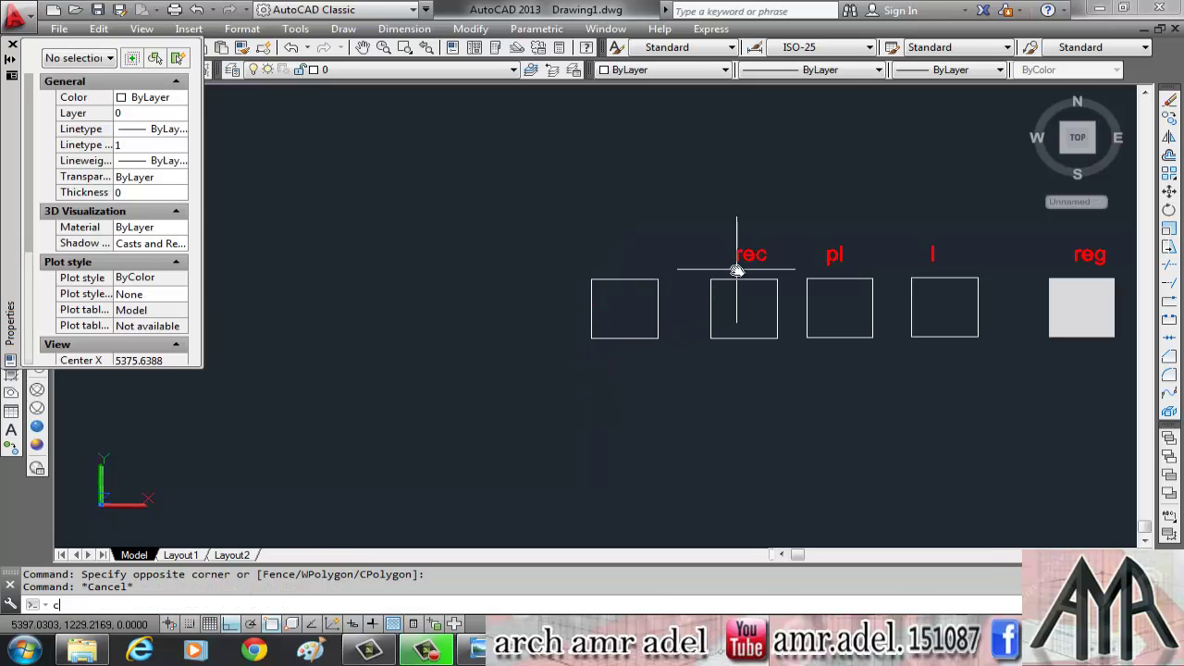
- Copy the red 'rec' label above the new leftmost square
type("o")
key("Return")
left_click(726, 257)
key("Return")
left_click(700, 263)
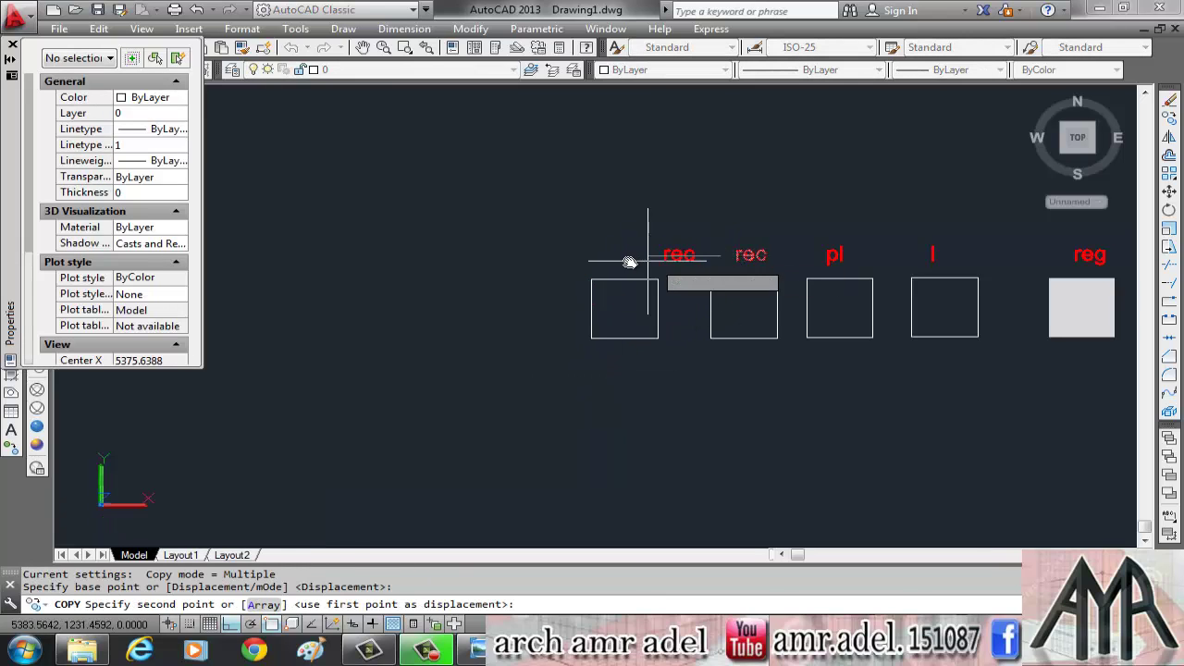
left_click(601, 259)
key("Escape")
- Change the copied label's text to 'x', then orbit to view the row in 3D
left_click(642, 257)
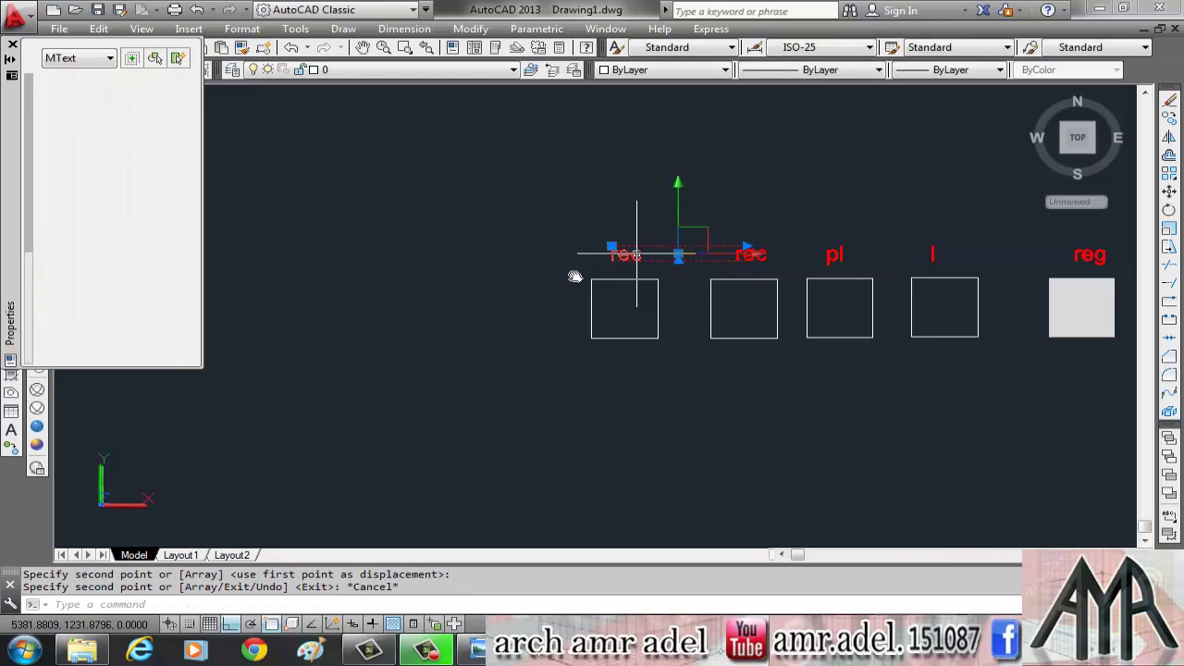
left_click(181, 282)
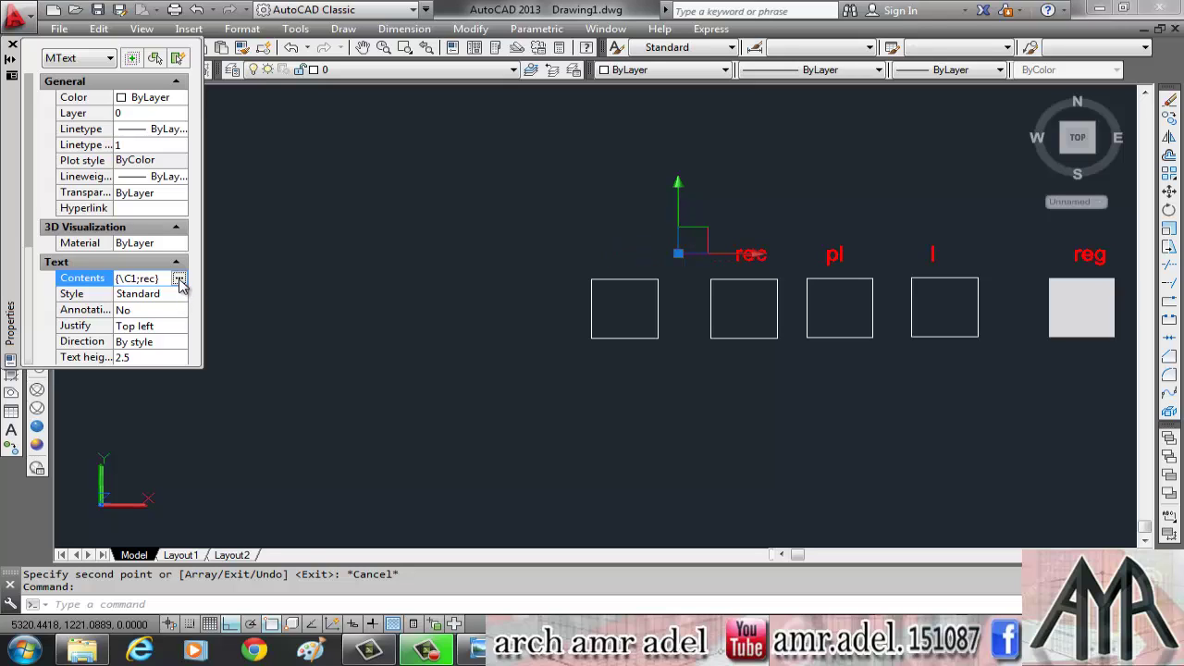
left_click(180, 279)
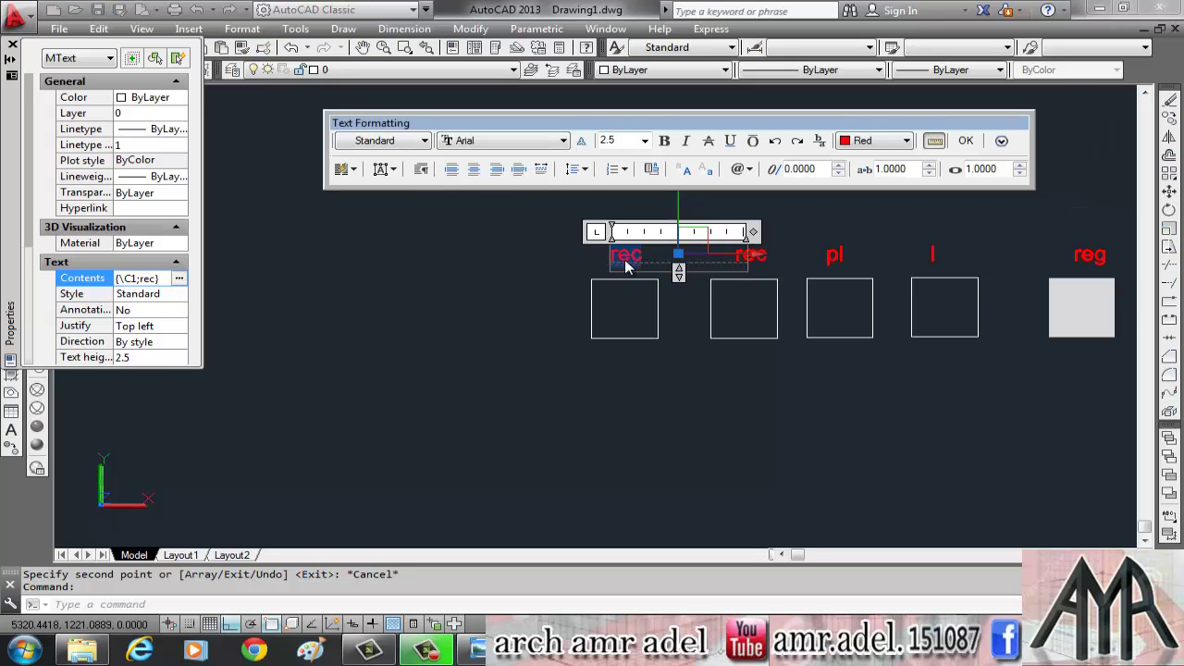
type("x")
left_click(540, 399)
scroll(514, 365, "down", 2)
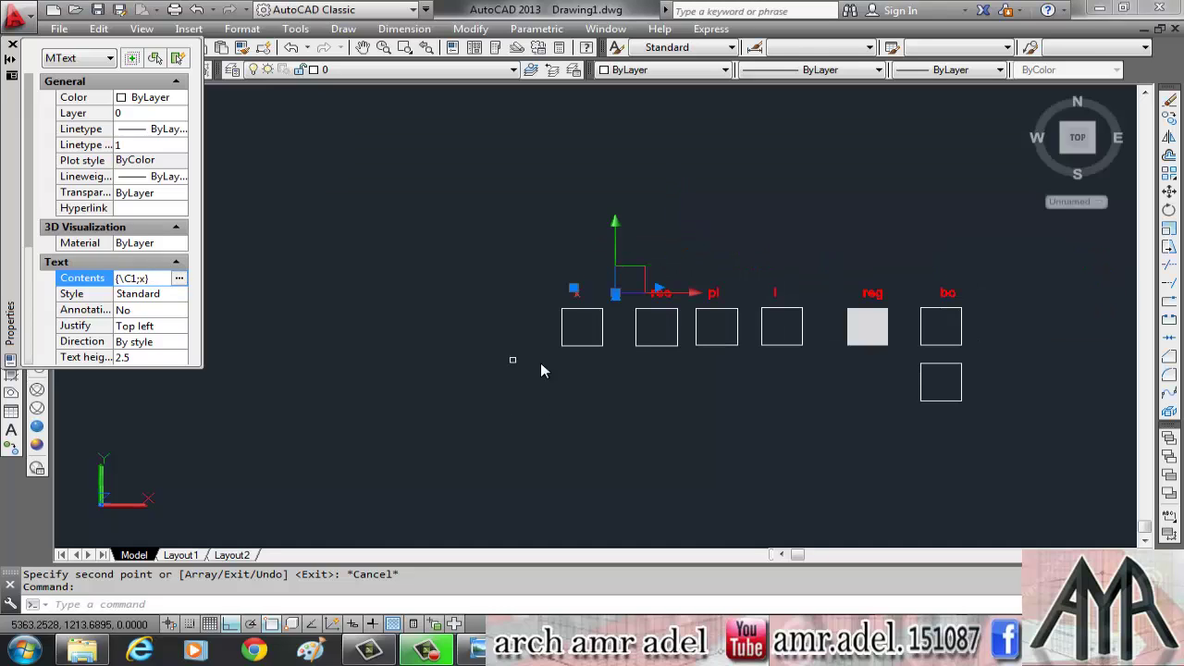
key("Escape")
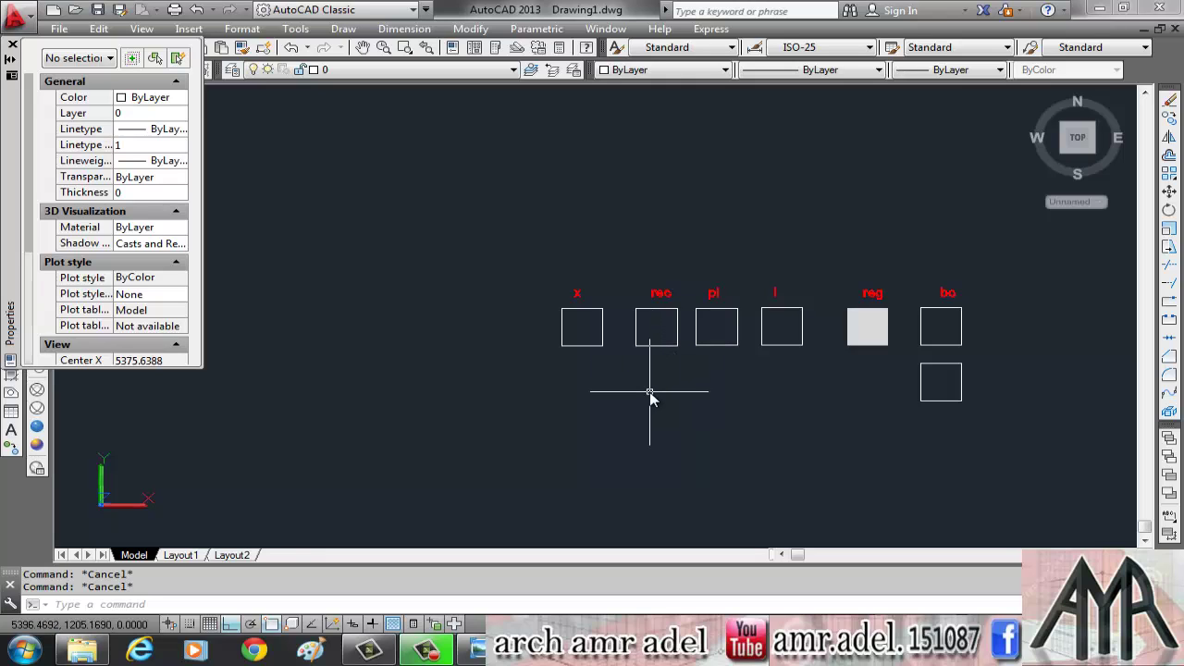
mouse_move(706, 404)
middle_mouse_down("shift")
mouse_move(767, 363)
mouse_move(762, 294)
mouse_move(775, 289)
mouse_move(682, 362)
middle_mouse_up("shift")
- Extrude the x square's lines 10 units into an open-walled box
scroll(616, 373, "up", 2)
key("Escape")
type("EX")
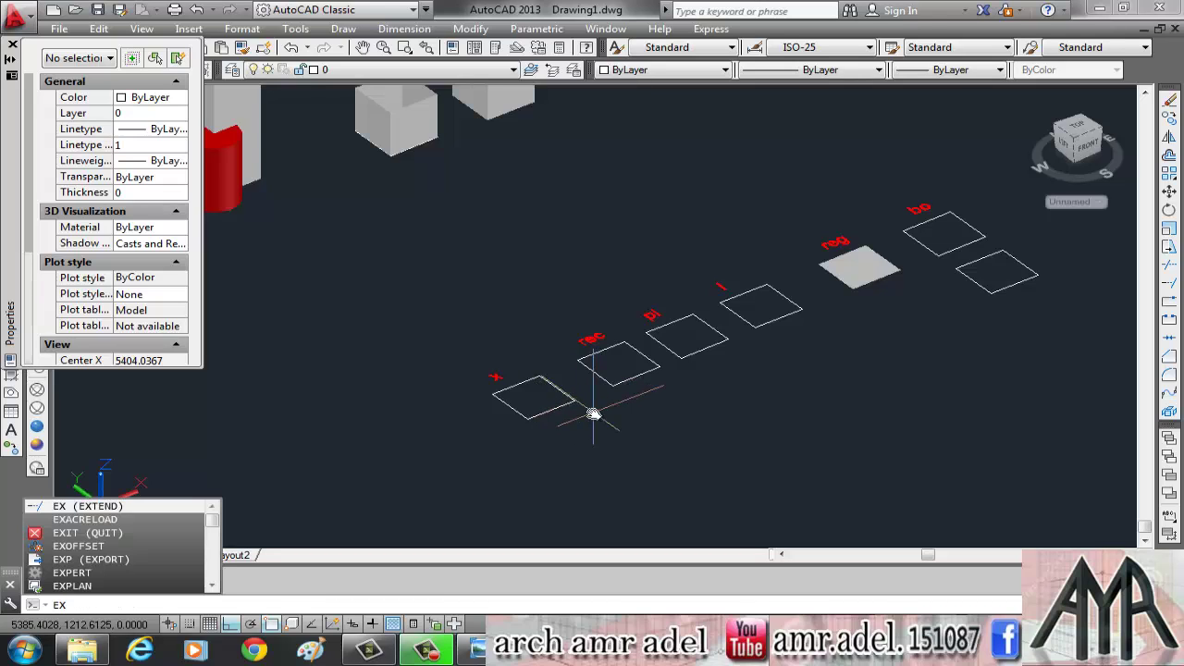
type("t")
key("Return")
scroll(592, 413, "up", 3)
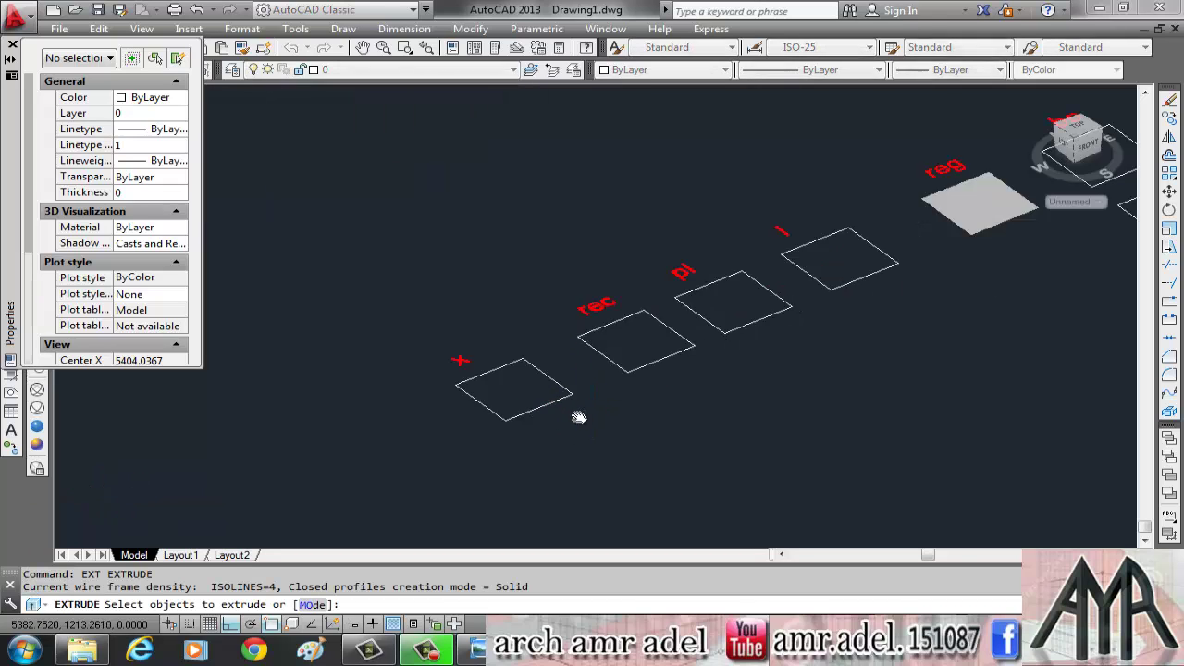
left_click(577, 332)
left_click(474, 433)
left_click(476, 372)
left_click(407, 431)
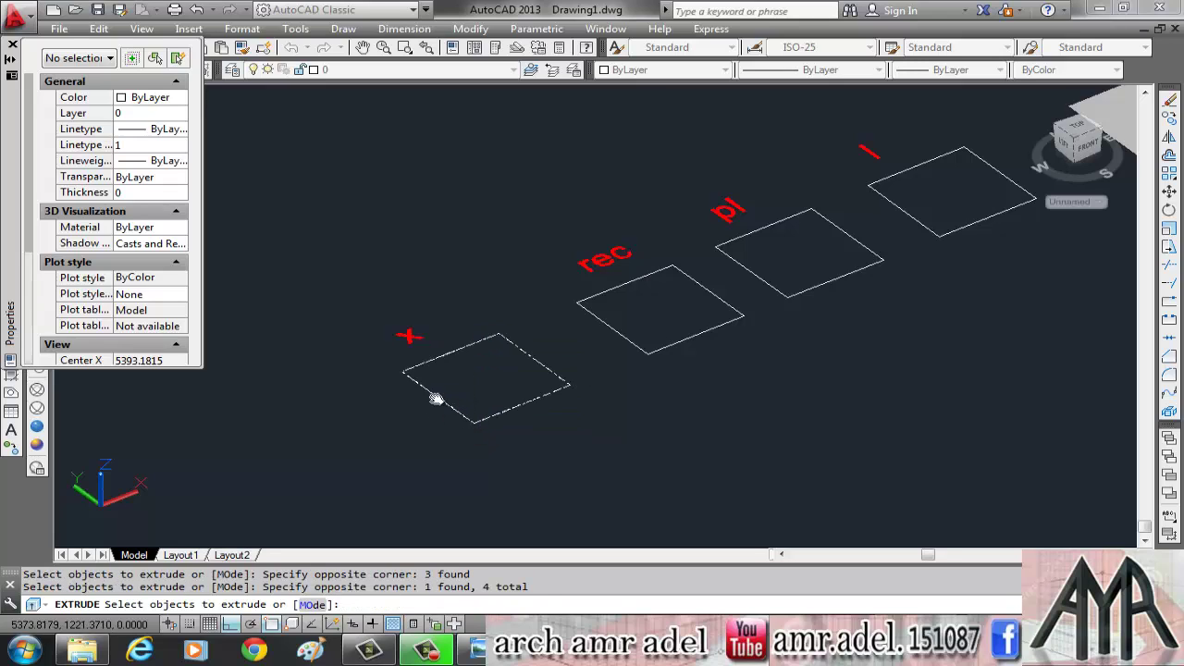
key("Return")
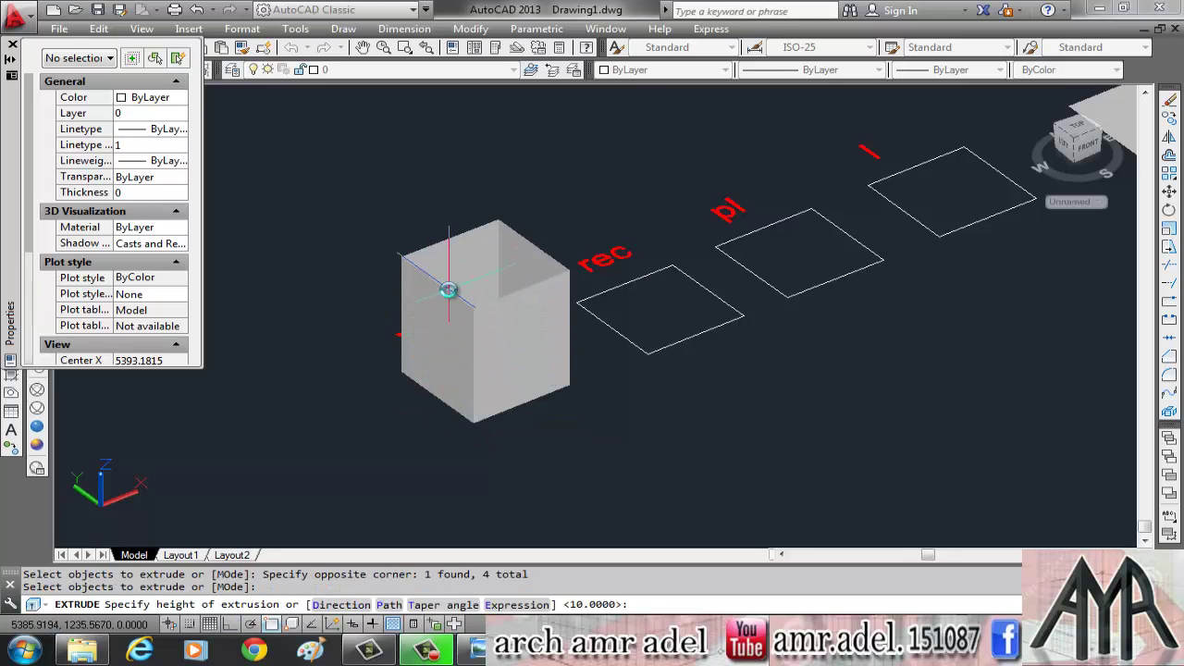
left_click(449, 314)
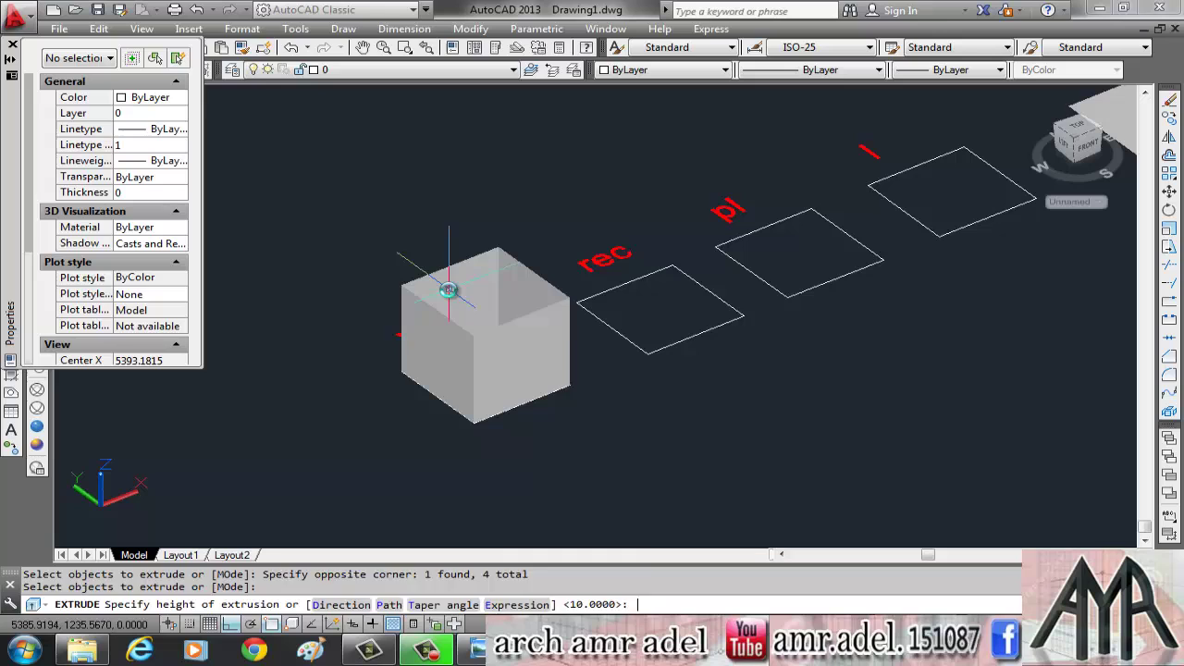
- Extrude the rec and pl squares into 10-unit solid boxes
key("Return")
left_click(692, 334)
key("Return")
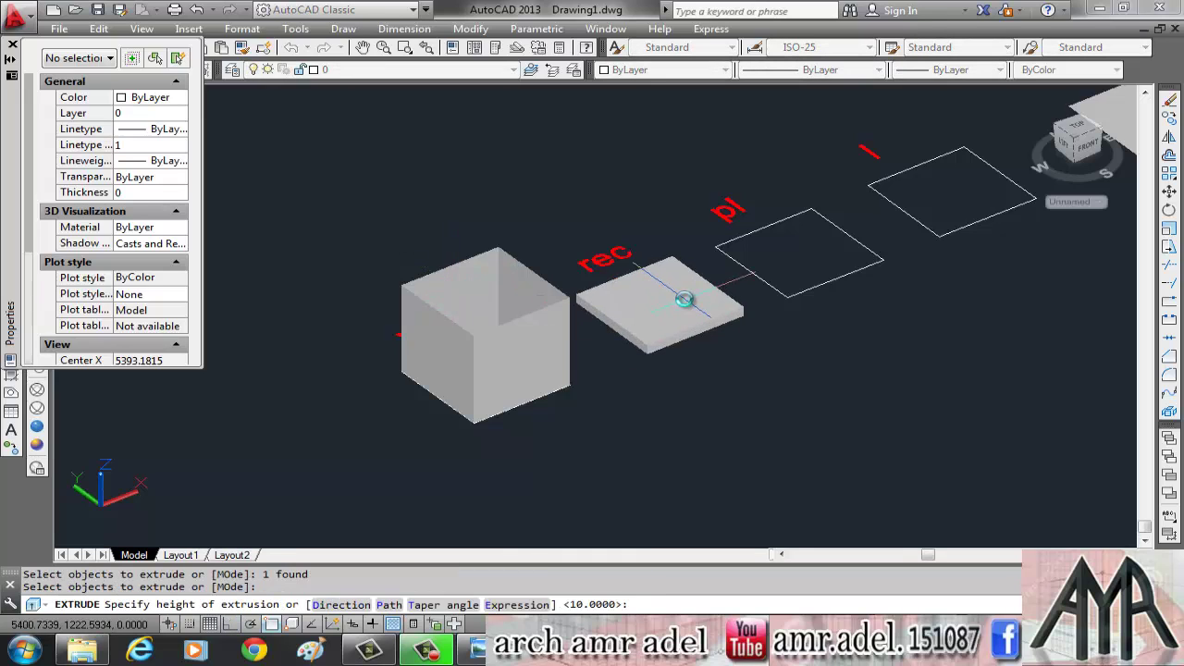
left_click(693, 291)
key("Return")
left_click(794, 288)
key("Return")
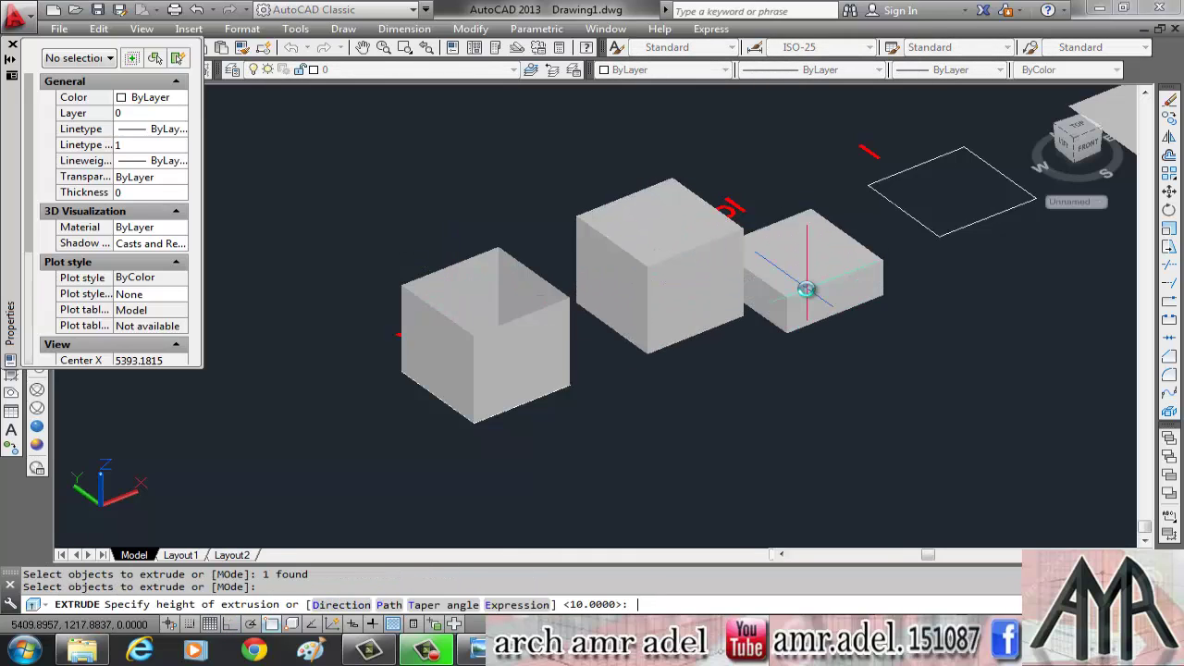
left_click(936, 267)
- Extrude the l square's lines 10 units into an open-walled box
key("Return")
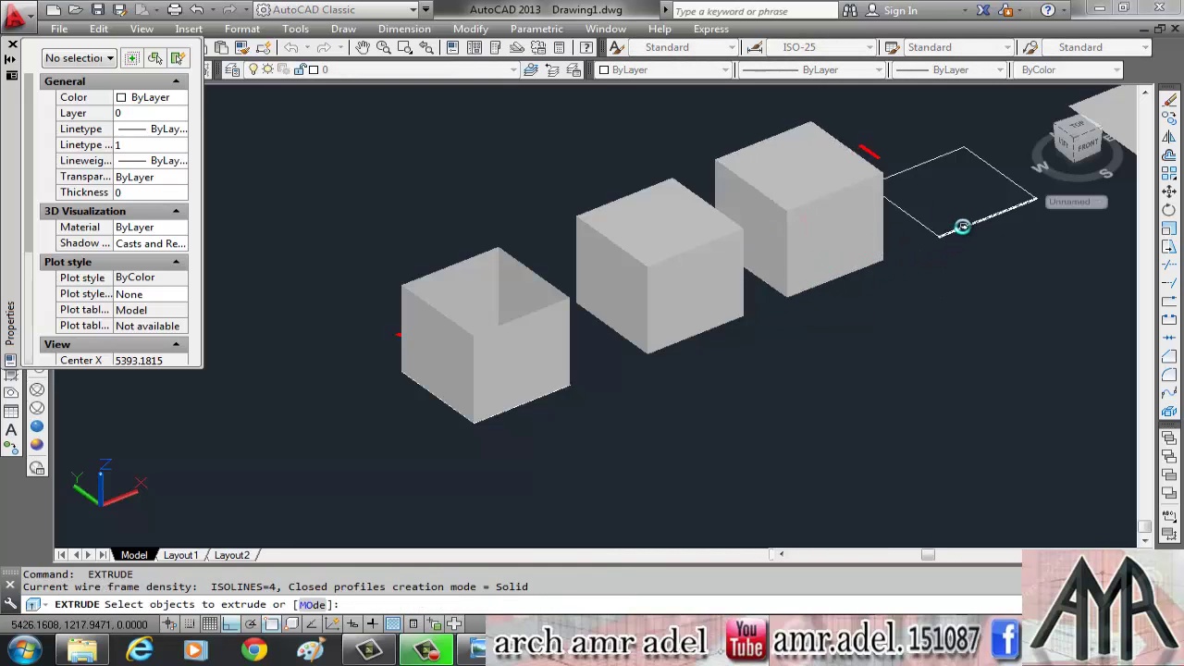
left_click(963, 226)
middle_click_drag(958, 200, 722, 331)
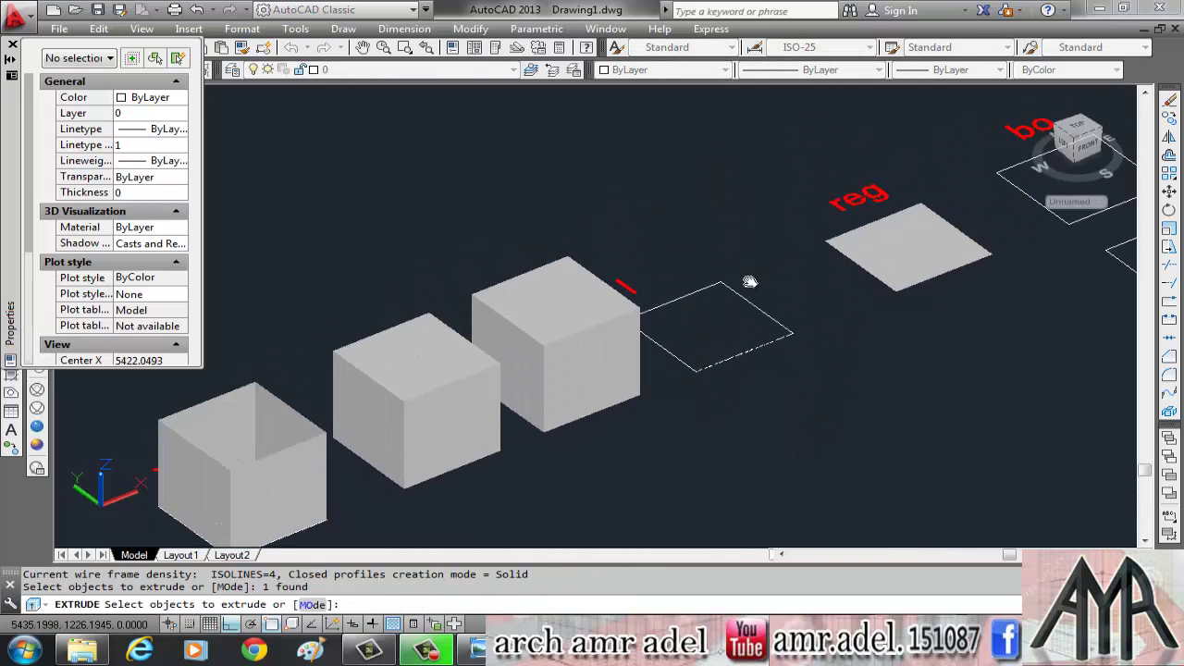
left_click(752, 280)
left_click(702, 346)
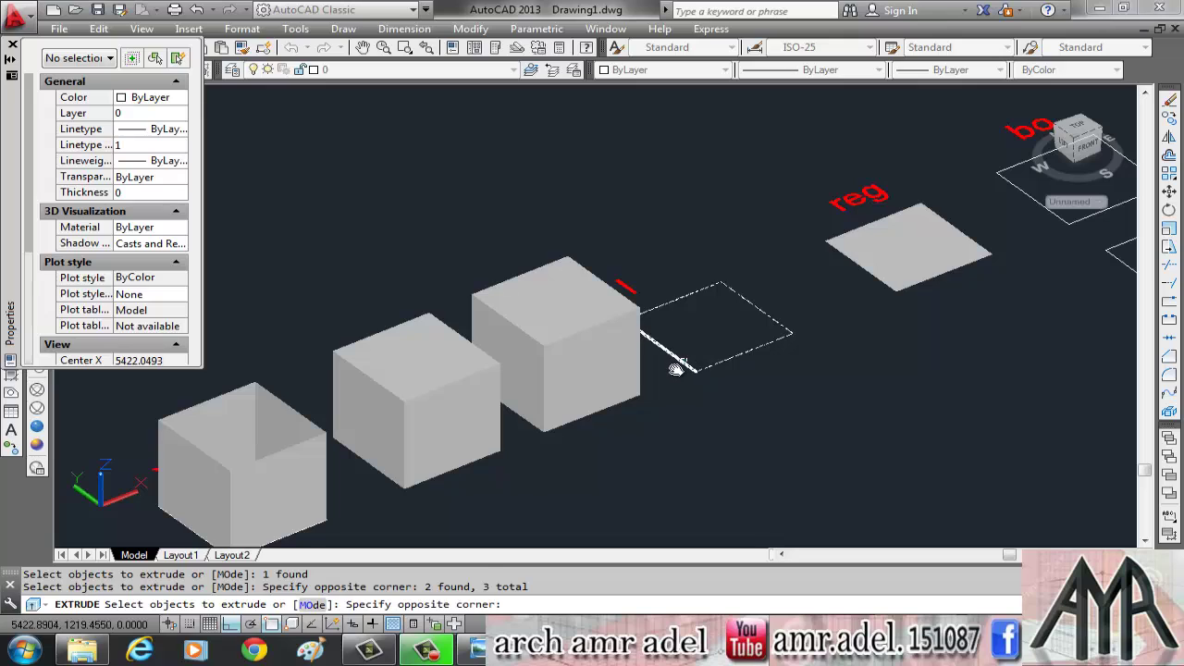
left_click(692, 298)
key("Return")
left_click(754, 274)
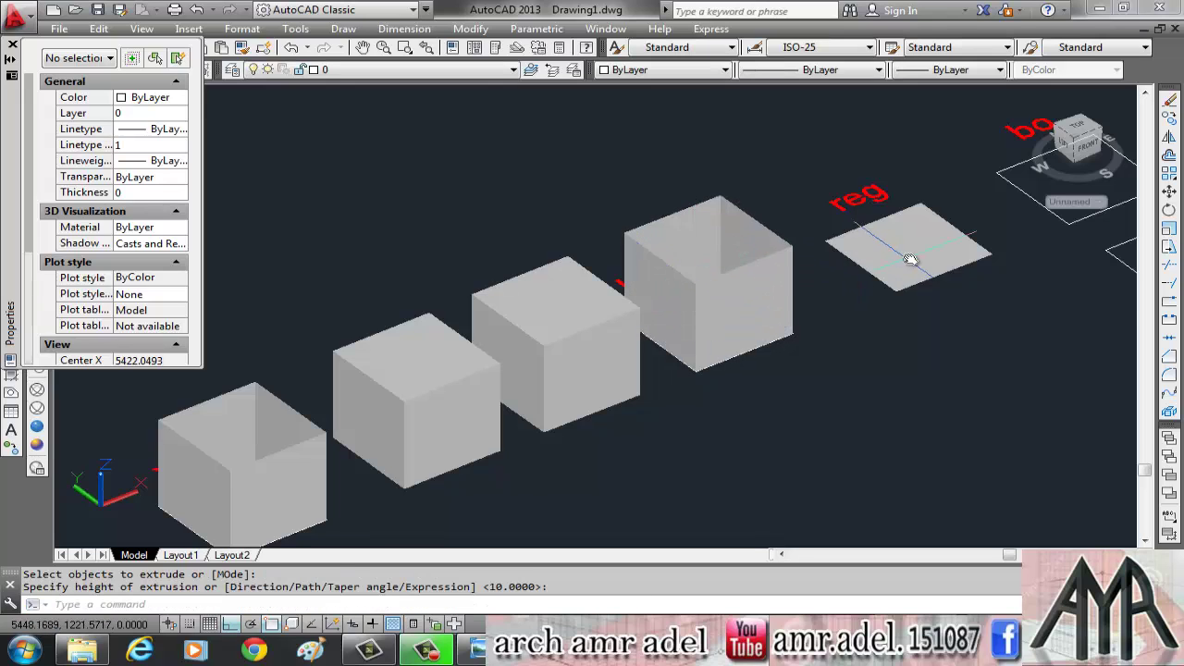
- Extrude the reg square into a 10-unit solid box
middle_click_drag(912, 256, 888, 326)
key("Return")
left_click(884, 305)
key("Return")
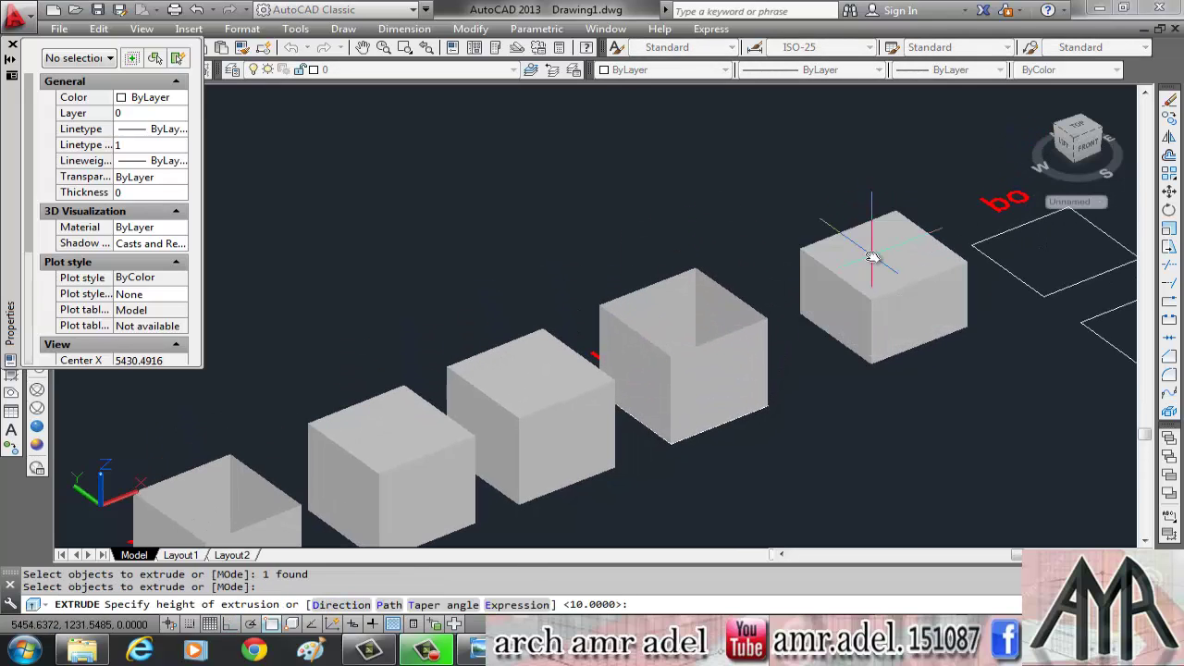
left_click(872, 256)
scroll(884, 296, "down", 4)
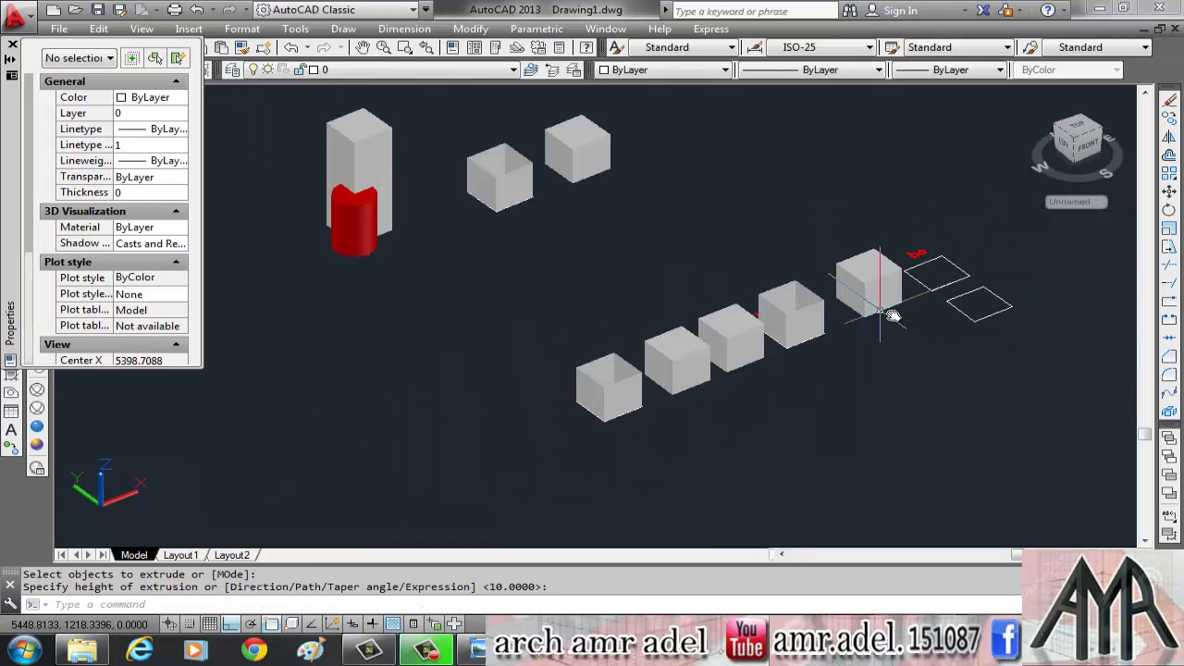
middle_click_drag(891, 312, 727, 370)
scroll(777, 343, "up", 4)
key("Return")
left_click(818, 287)
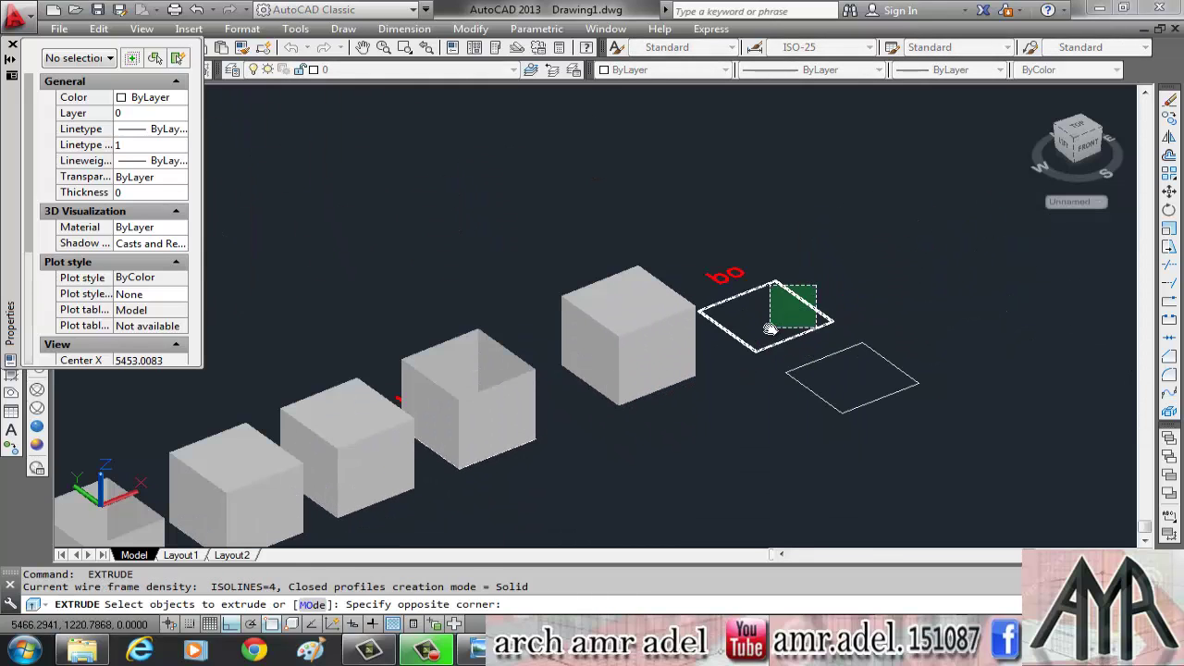
left_click(769, 326)
key("Return")
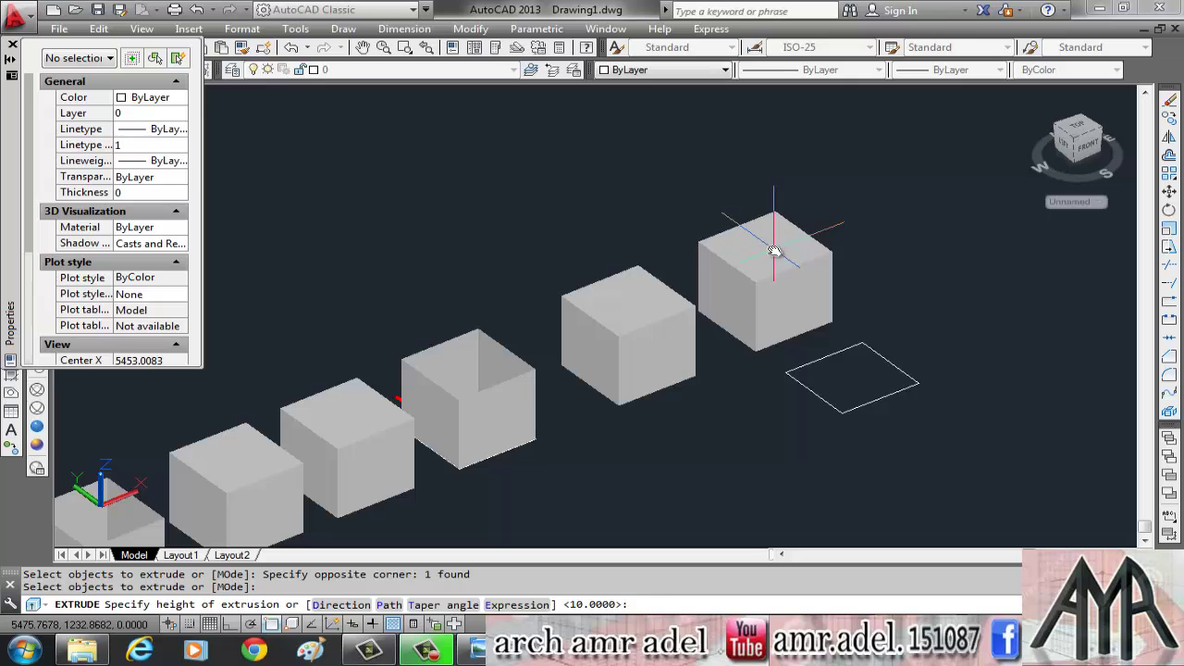
key("Escape")
scroll(854, 324, "down", 2)
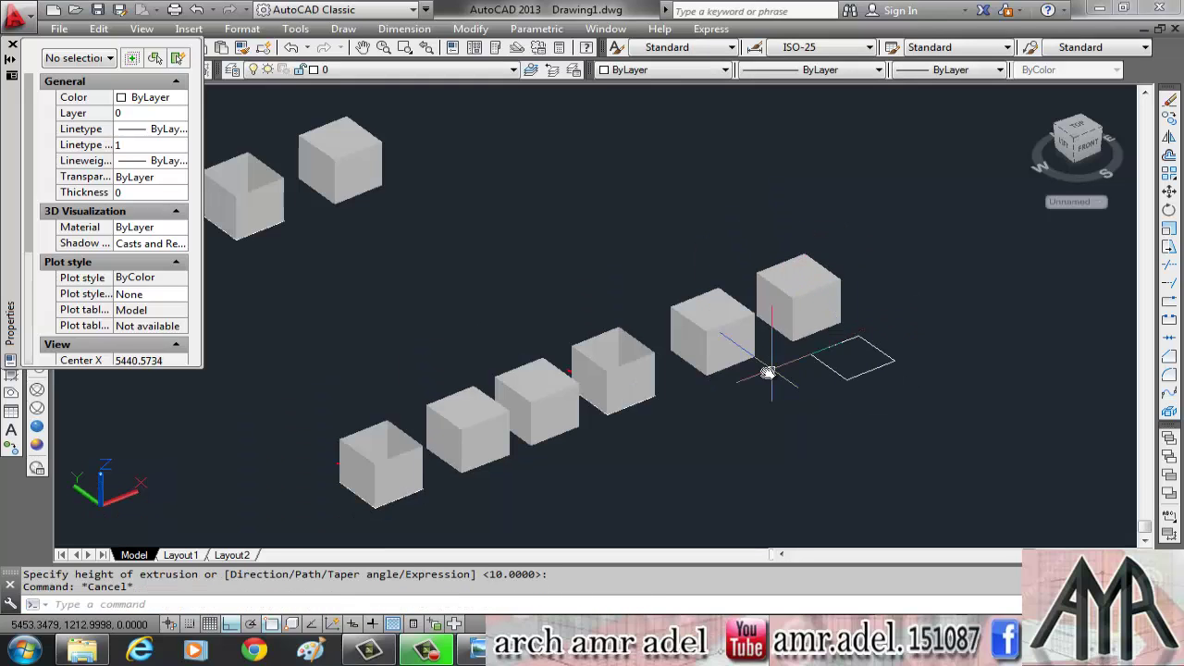
middle_click_drag(767, 370, 836, 354)
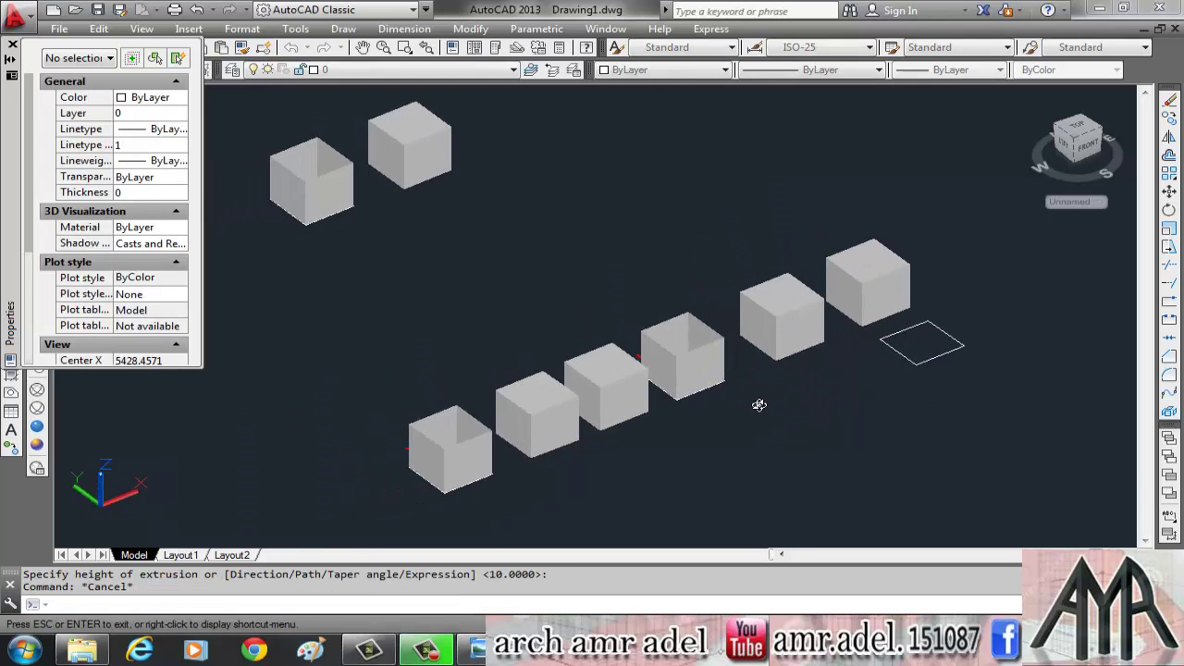
mouse_move(761, 405)
middle_mouse_down("shift")
mouse_move(765, 452)
mouse_move(828, 434)
middle_mouse_up("shift")
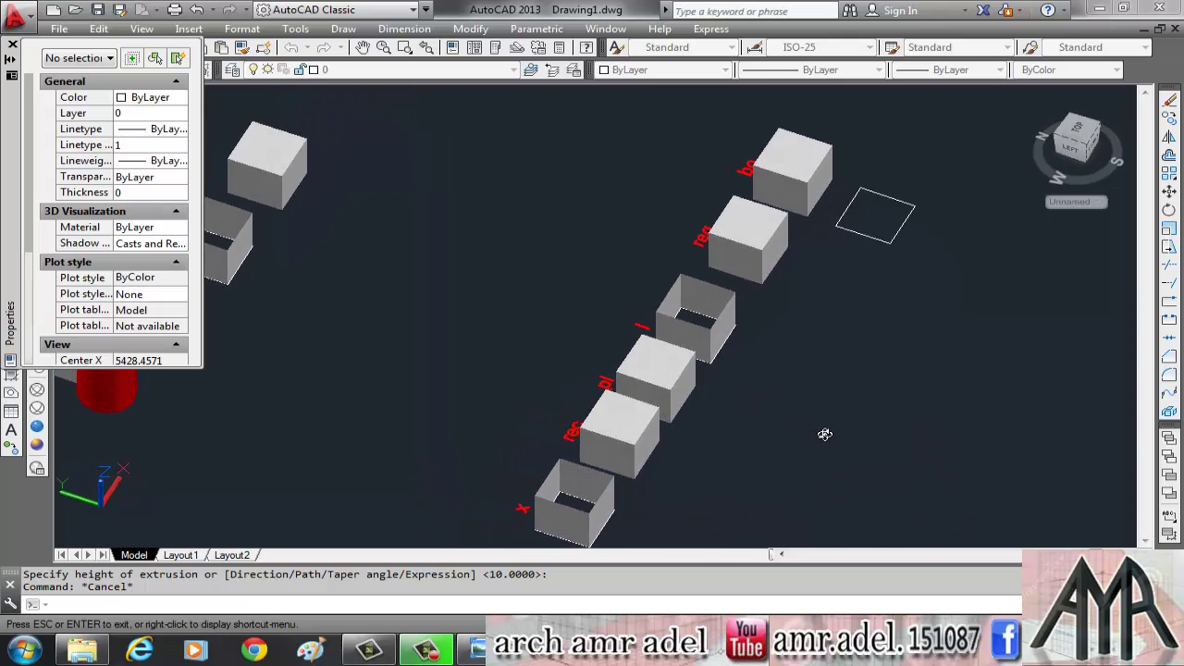
middle_click_drag(685, 487, 675, 410)
scroll(601, 407, "up", 3)
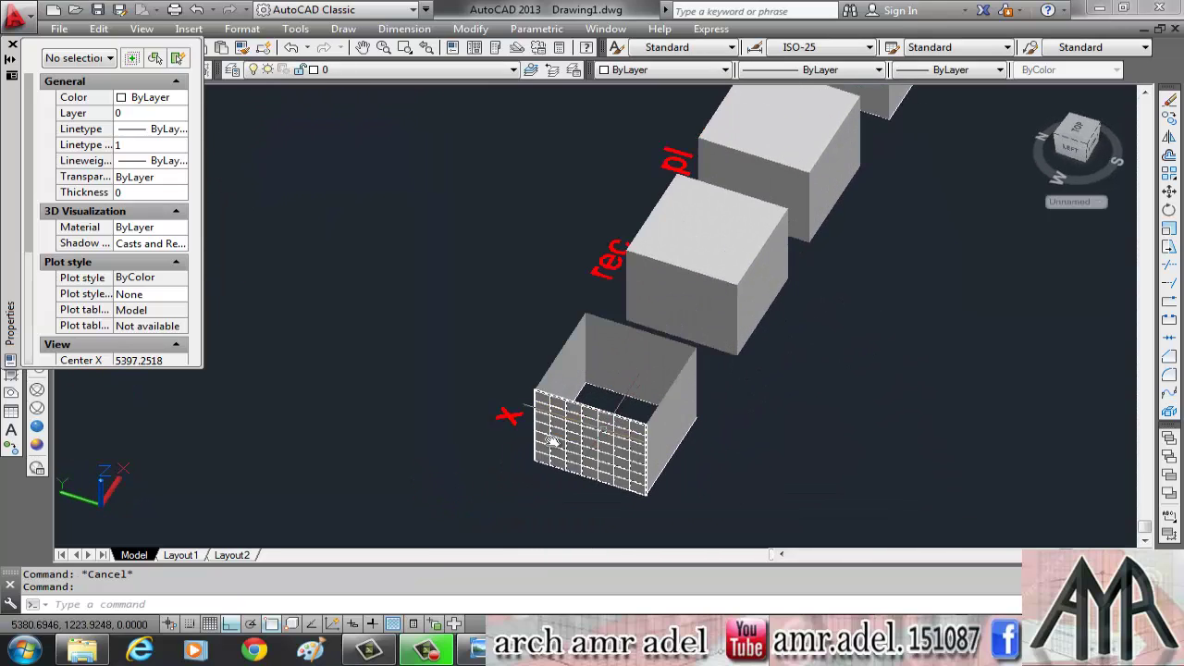
scroll(547, 442, "up", 3)
middle_click_drag(603, 406, 670, 426)
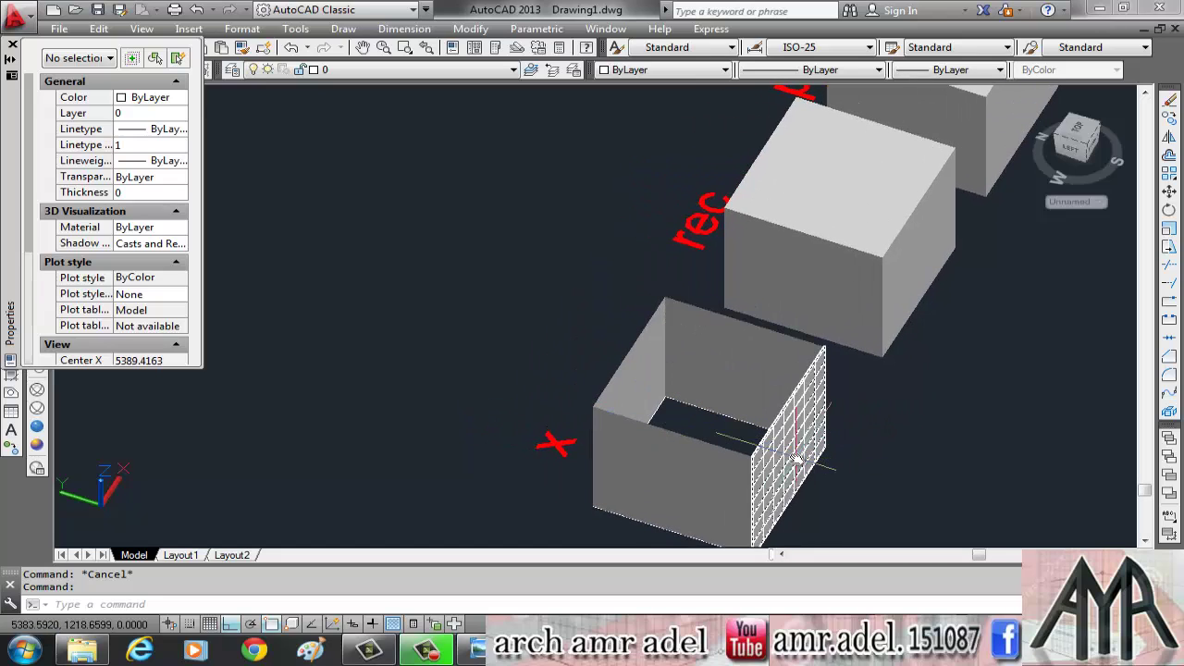
left_click(795, 460)
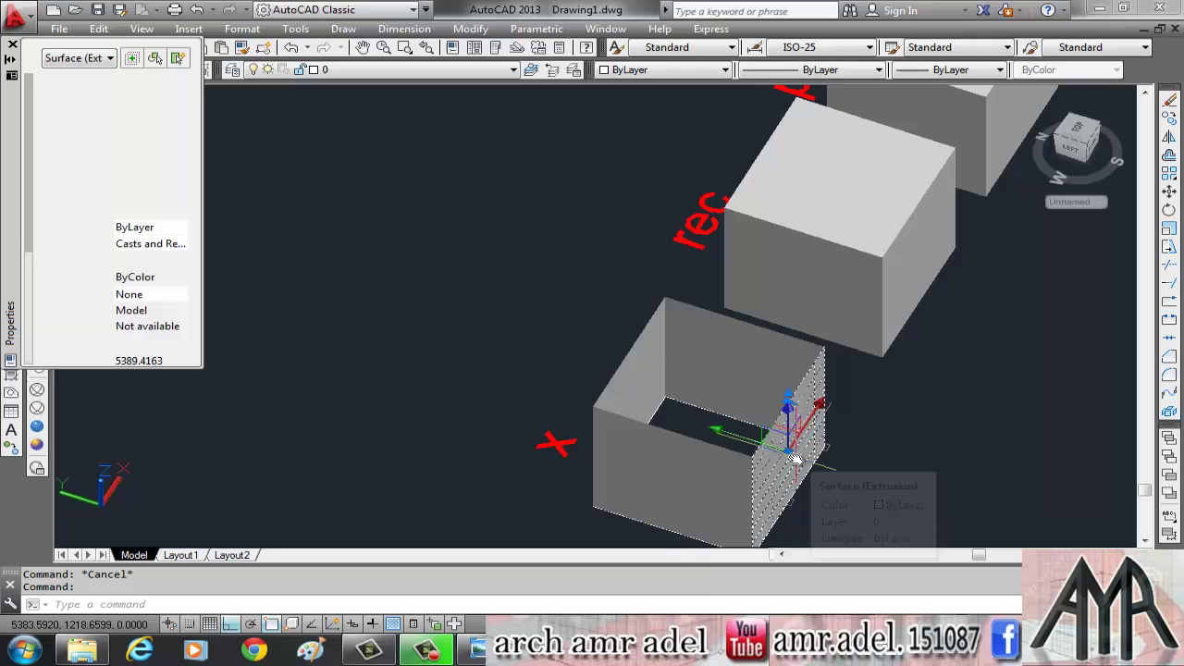
left_click(687, 475)
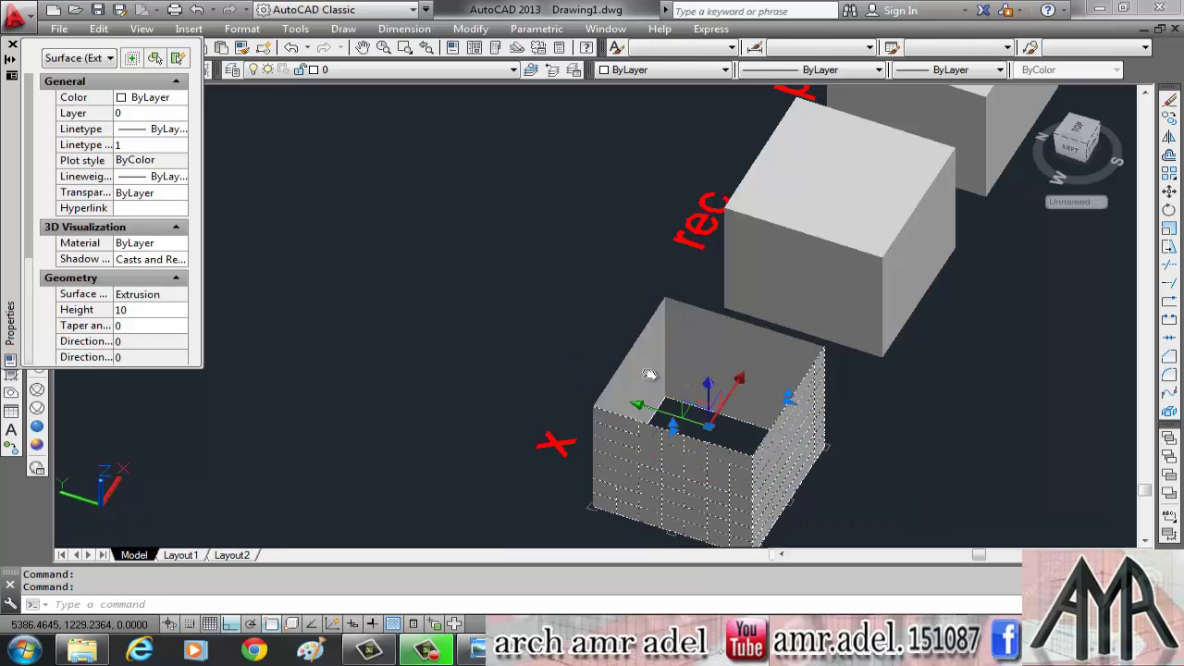
left_click(782, 387)
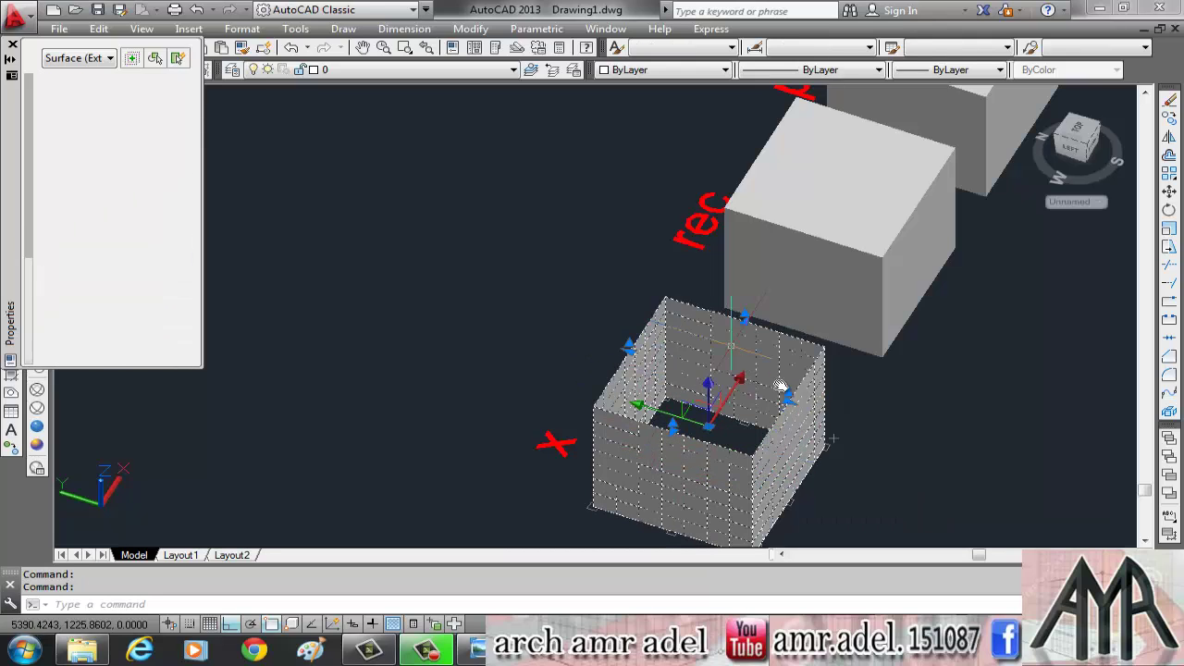
left_click(834, 447)
key("Escape")
scroll(840, 428, "down", 2)
scroll(826, 463, "down", 1)
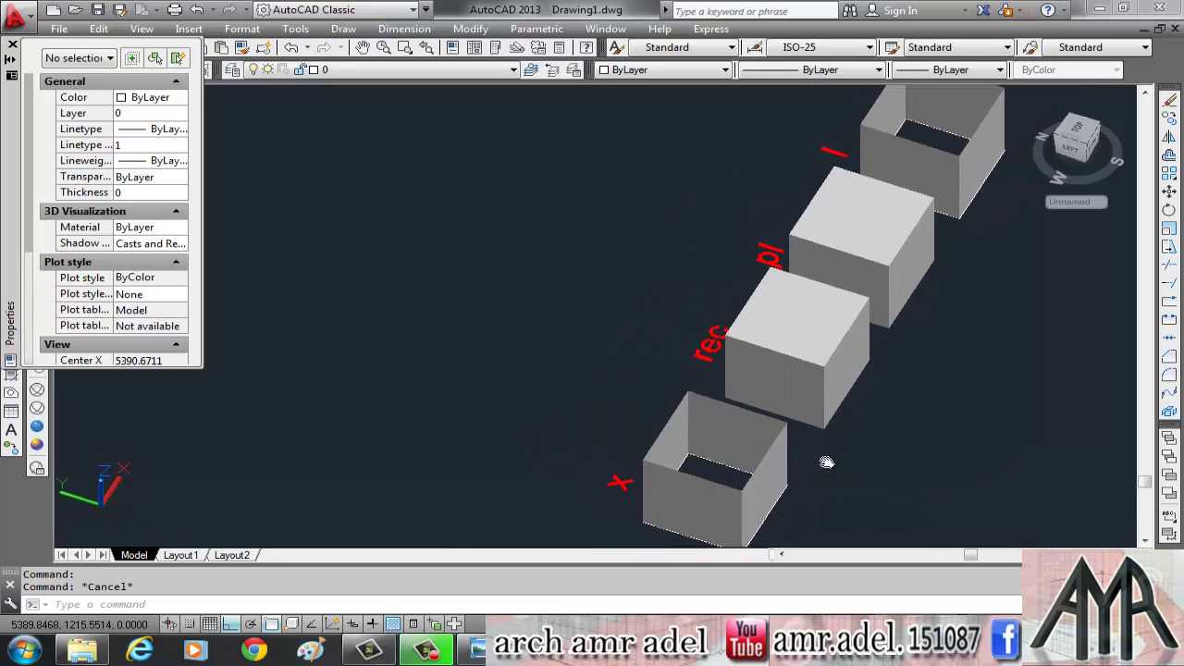
middle_click_drag(826, 462, 814, 441)
key("Escape")
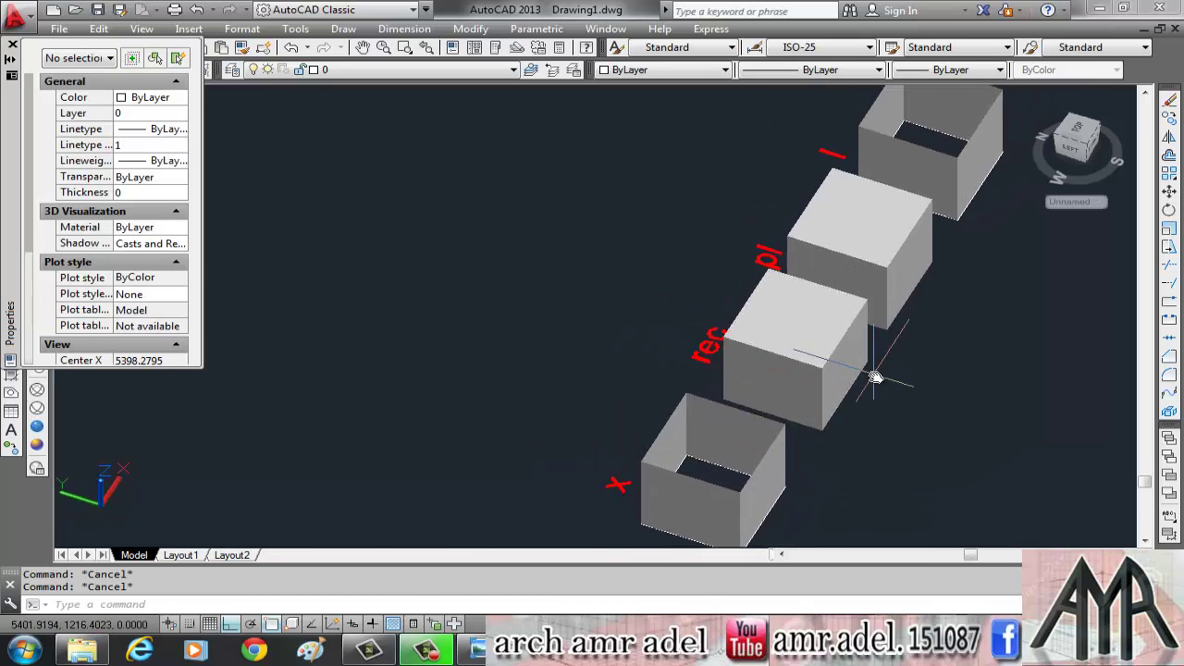
scroll(873, 376, "up", 1)
scroll(860, 366, "up", 1)
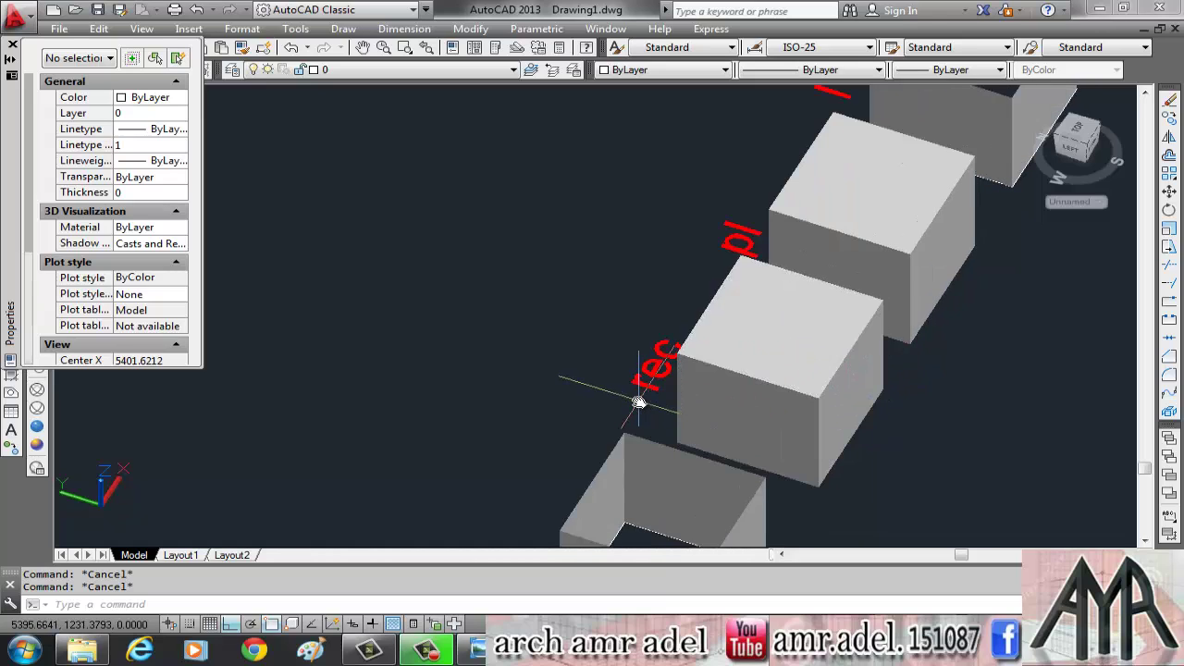
mouse_move(803, 397)
middle_mouse_down()
mouse_move(782, 419)
mouse_move(810, 451)
middle_mouse_up()
scroll(828, 347, "down", 5)
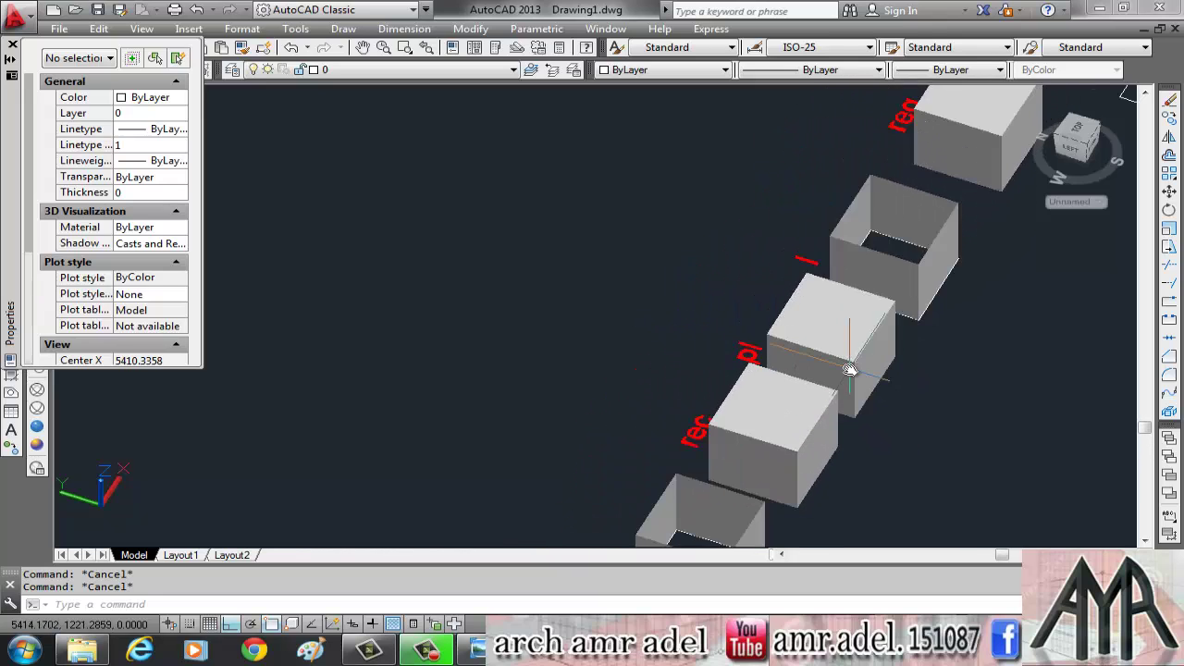
scroll(929, 357, "down", 1)
scroll(854, 410, "up", 1)
scroll(847, 275, "up", 1)
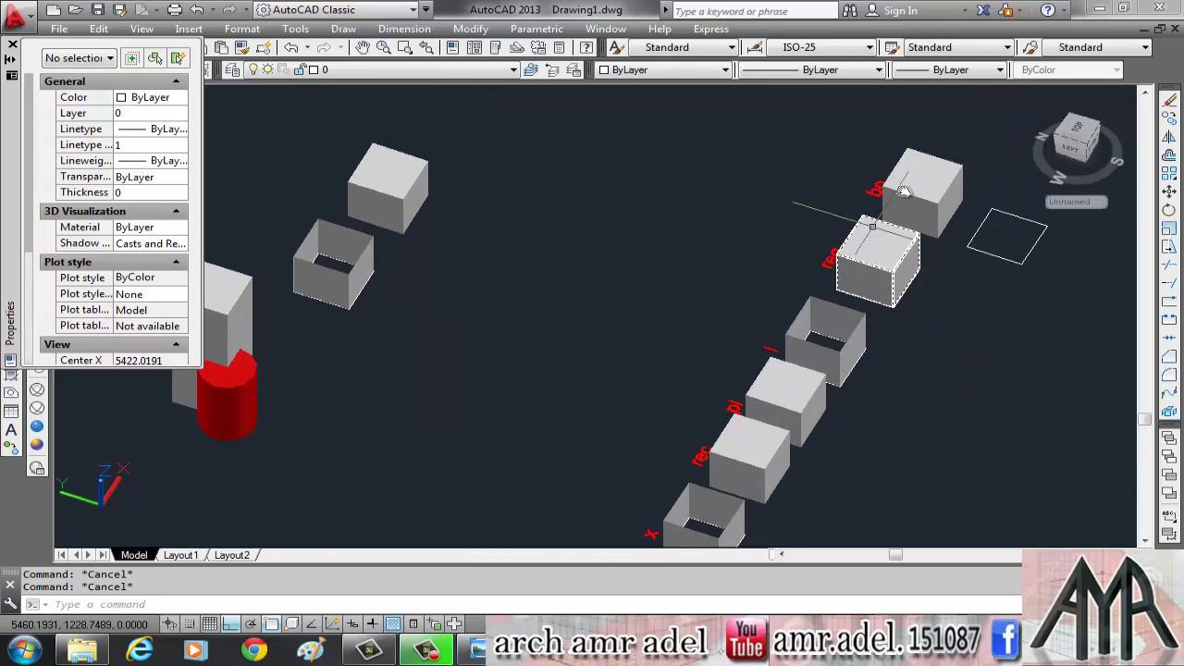
scroll(916, 178, "down", 2)
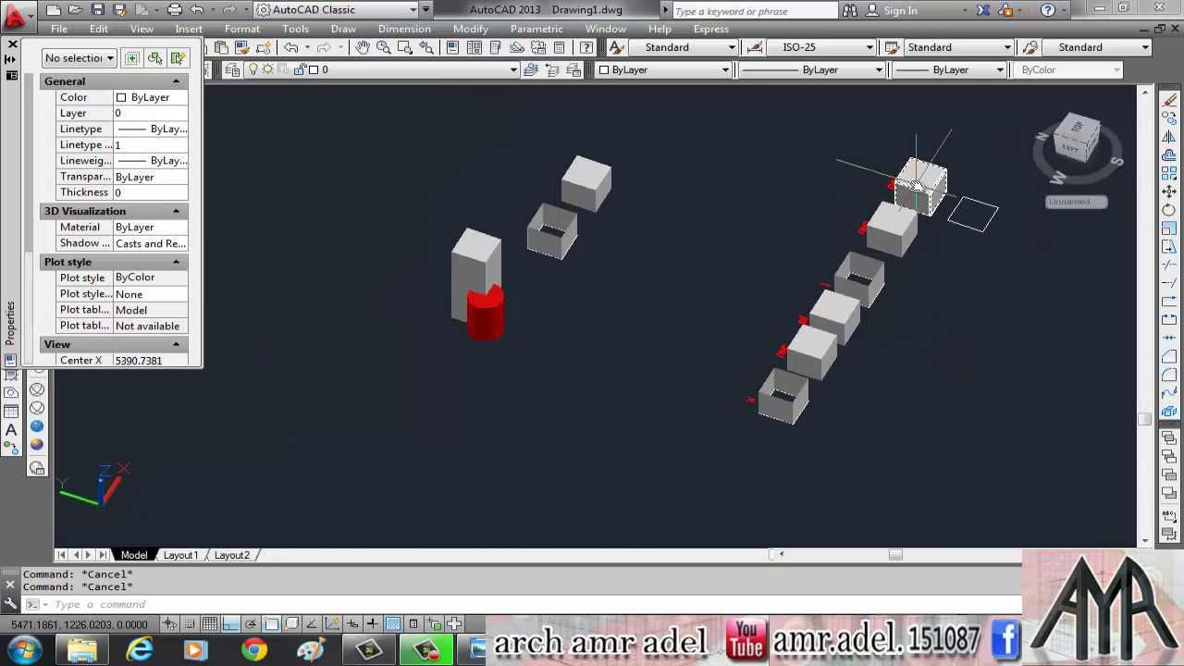
- Move the bo, reg, pl and rec boxes down-left of the row with MOVE
type("m")
key("Return")
scroll(916, 185, "up", 2)
left_click(925, 185)
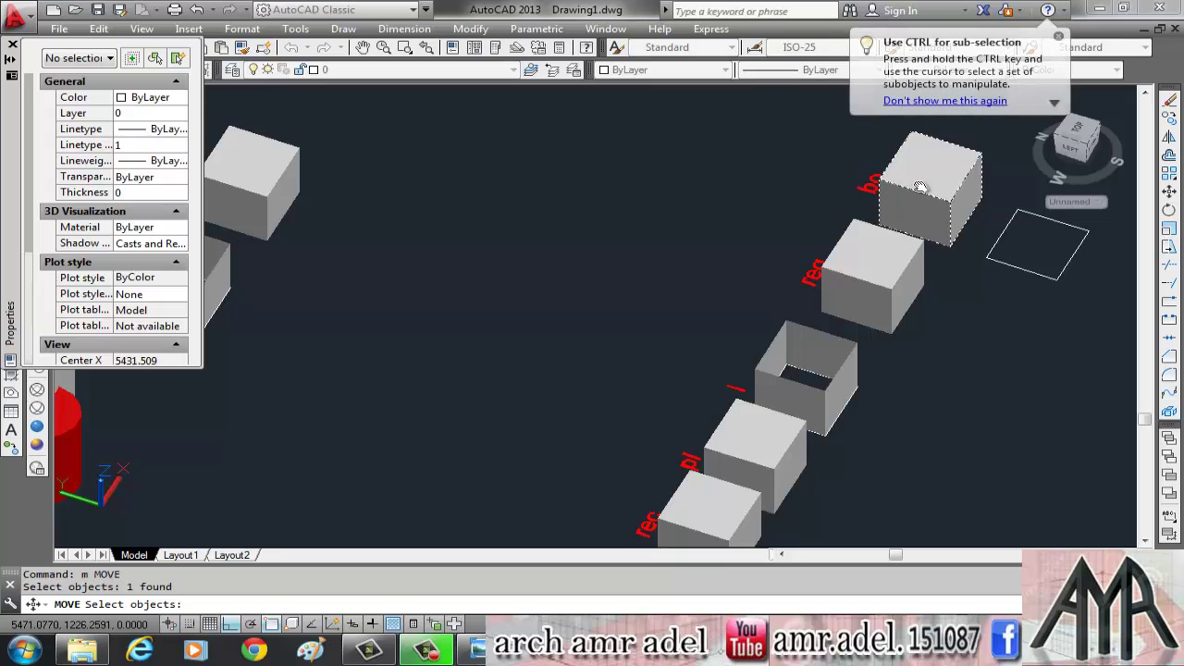
left_click(876, 270)
scroll(874, 267, "down", 2)
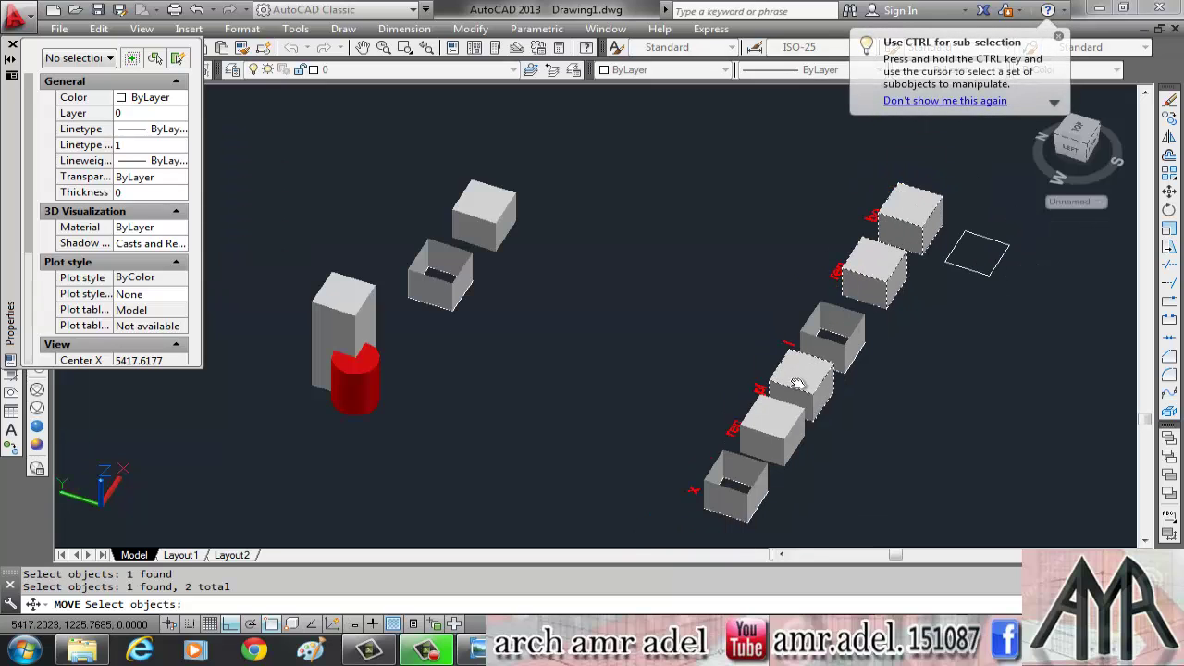
left_click(781, 422)
left_click(781, 422)
key("Return")
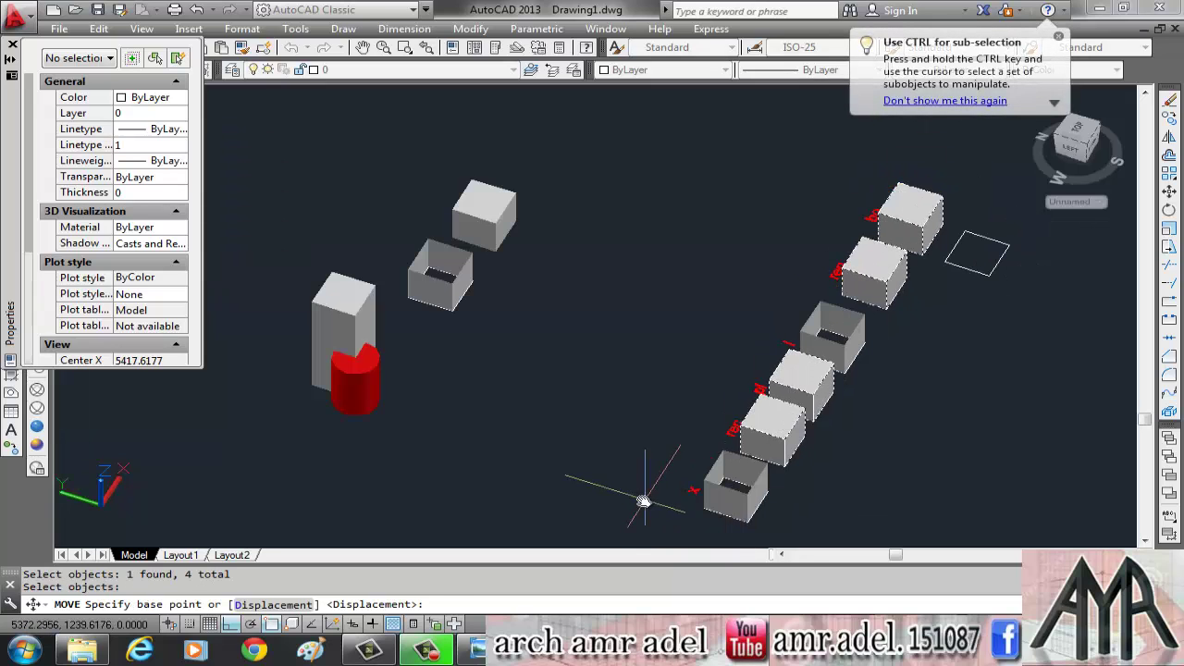
left_click(639, 503)
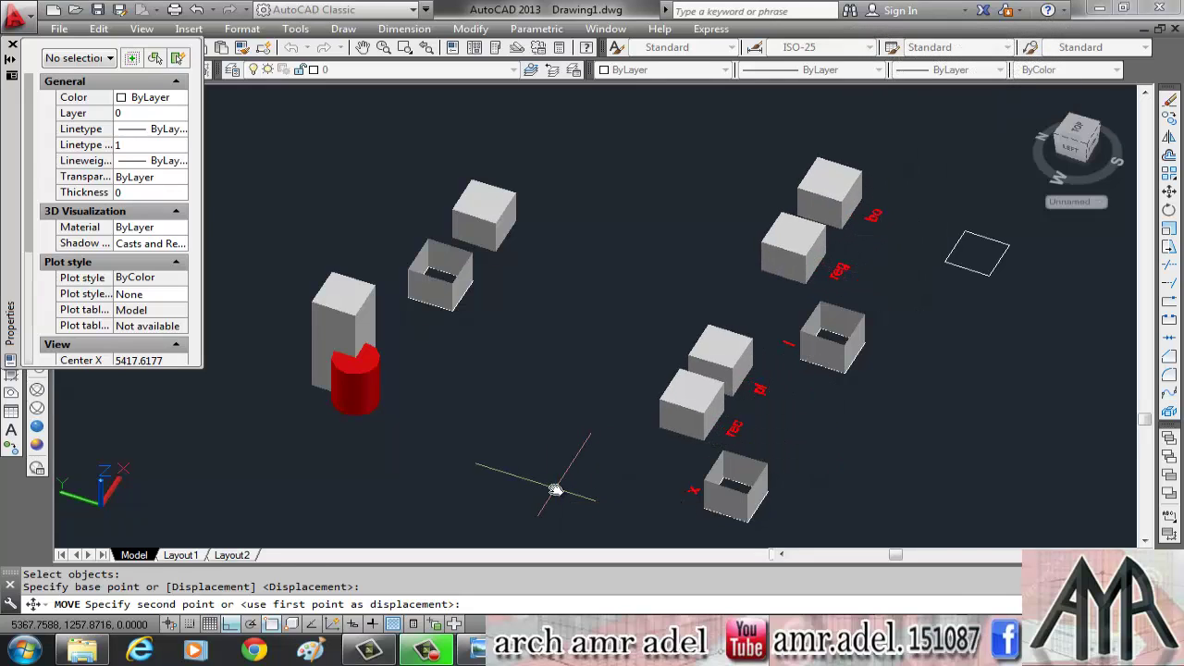
left_click(553, 484)
middle_click_drag(912, 385, 789, 445, "shift")
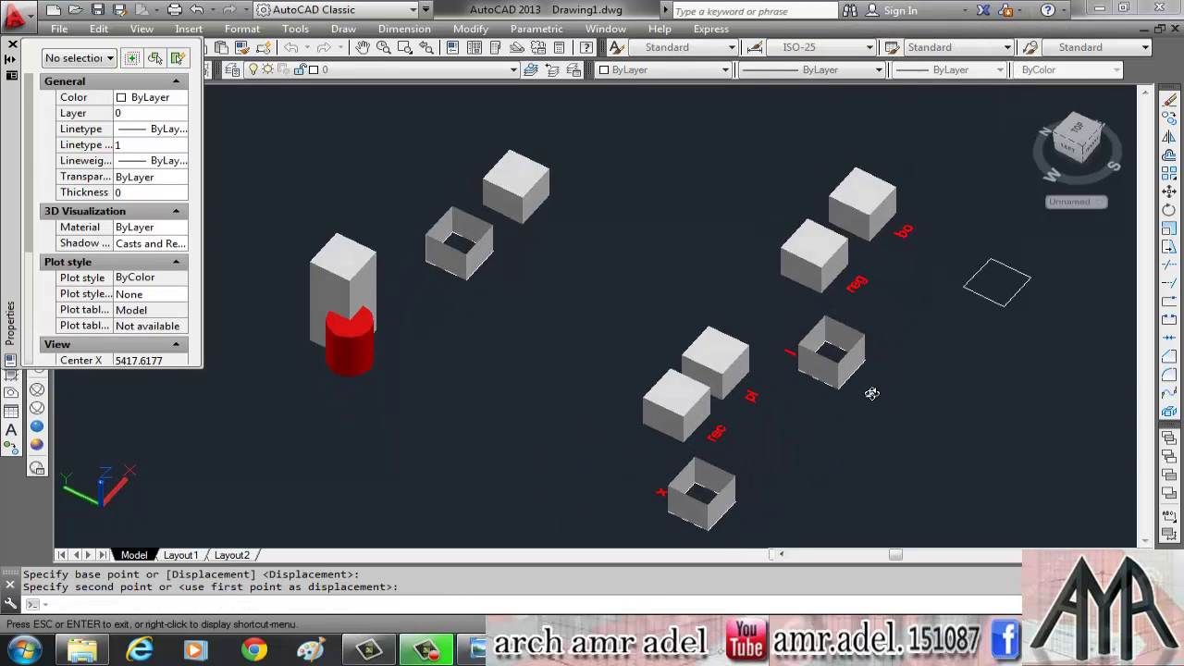
- Settle on the Top view and frame the rec, pl, l, reg and bo boxes
left_click(789, 451)
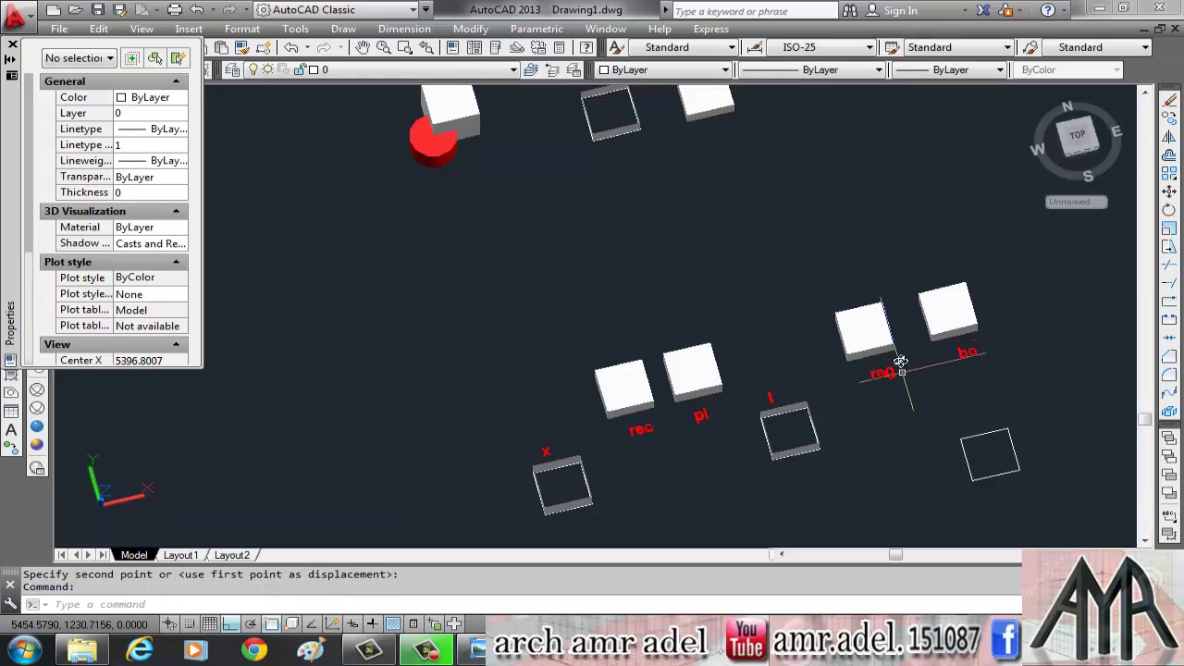
middle_click_drag(830, 375, 819, 345)
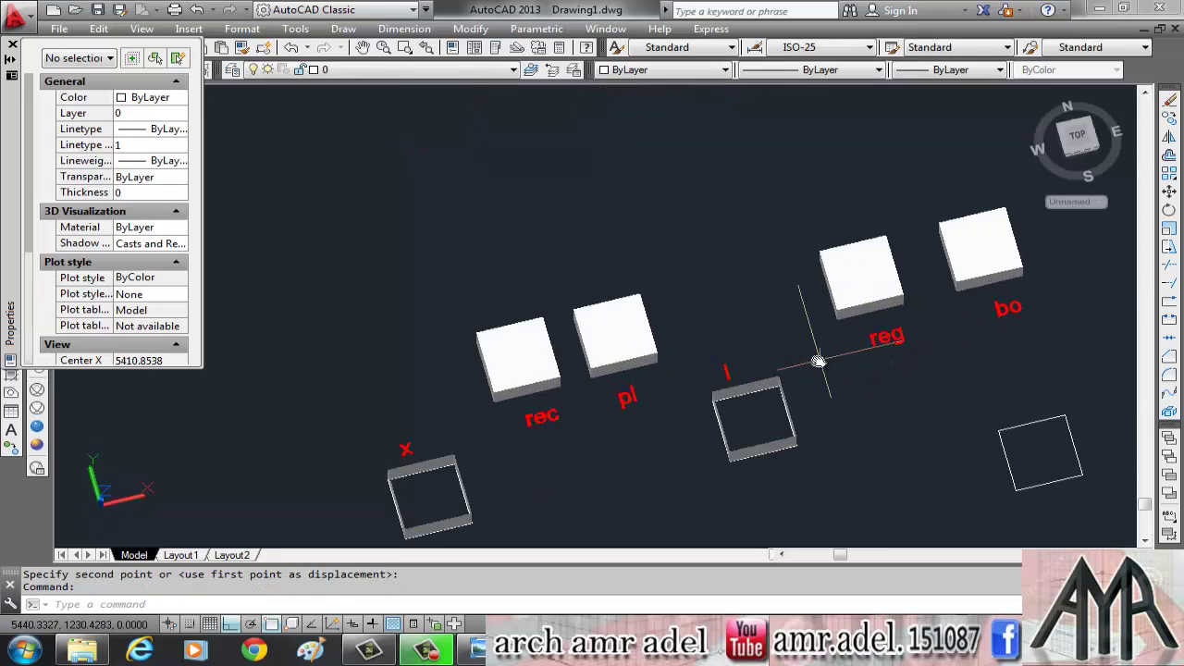
scroll(805, 389, "up", 2)
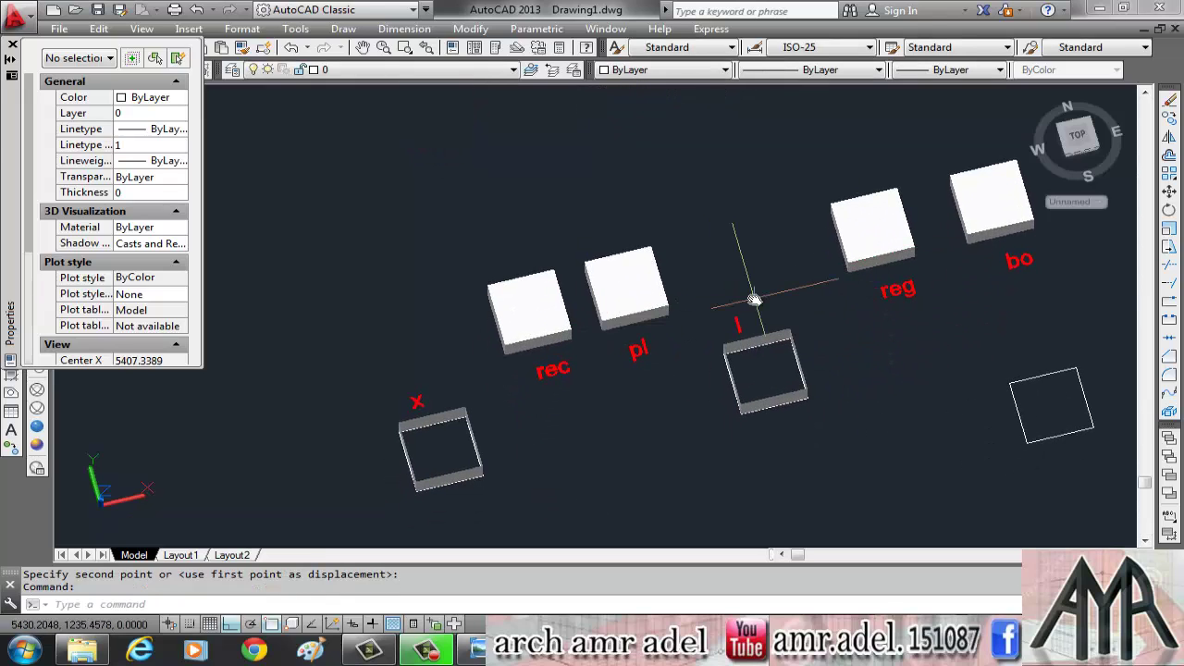